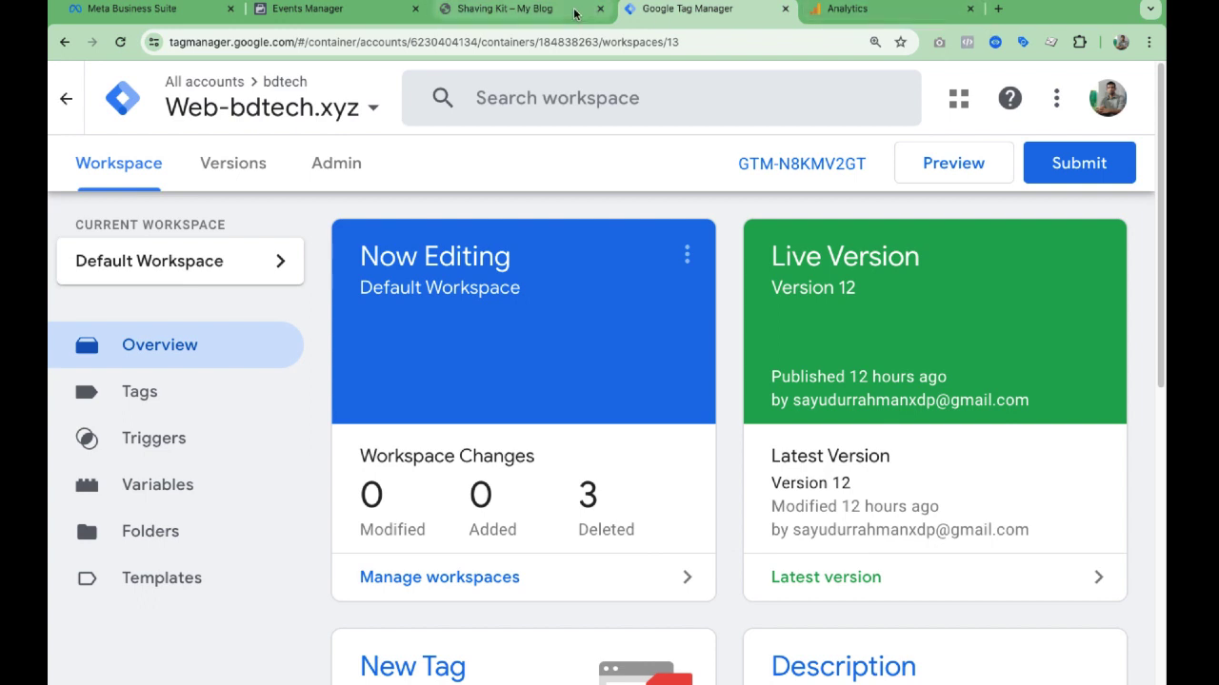
click(549, 9)
click(440, 143)
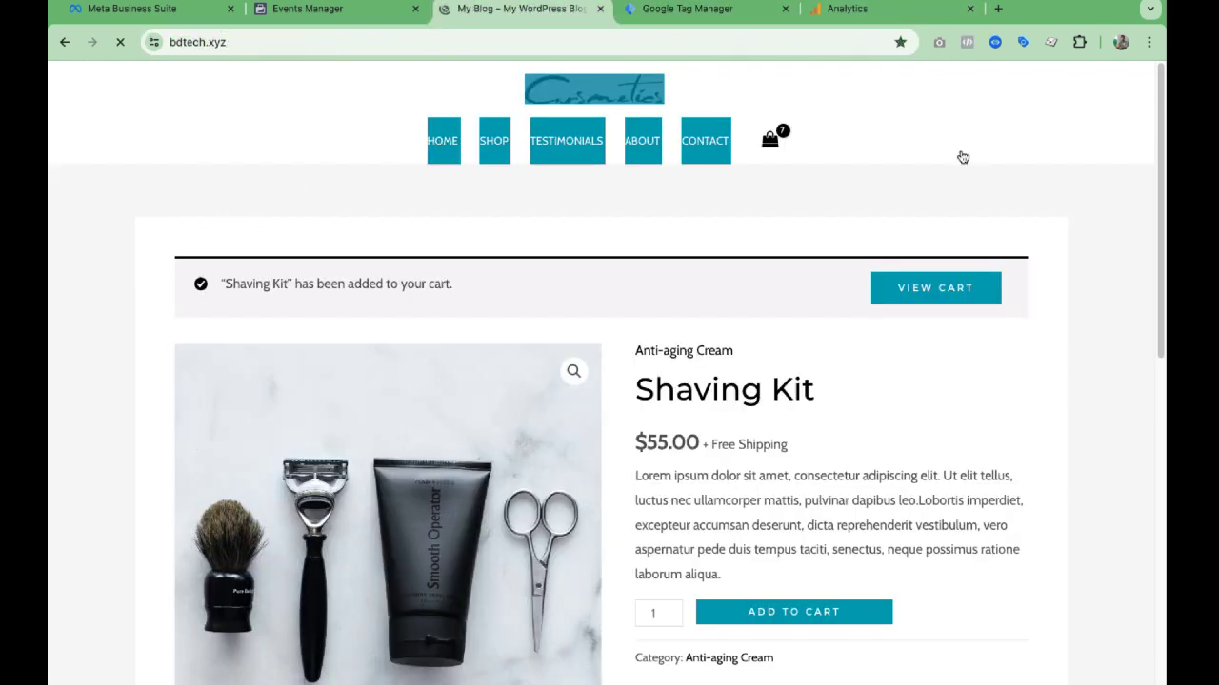
scroll(750, 206, down, 9)
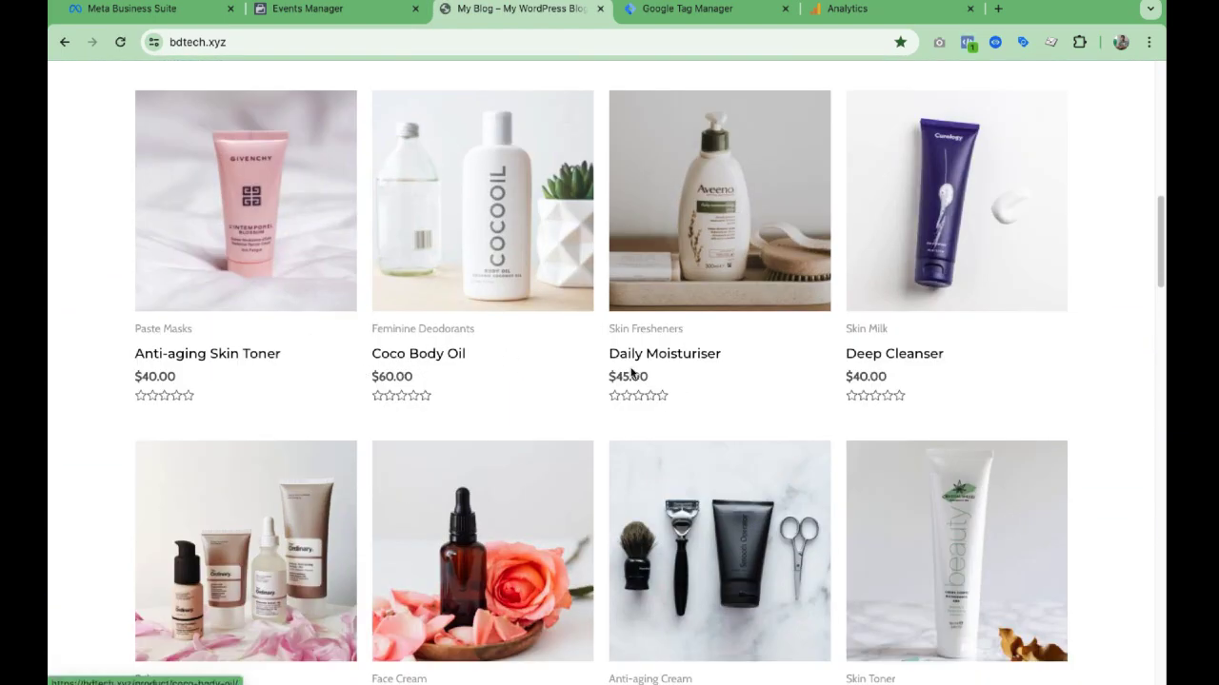
click(1022, 44)
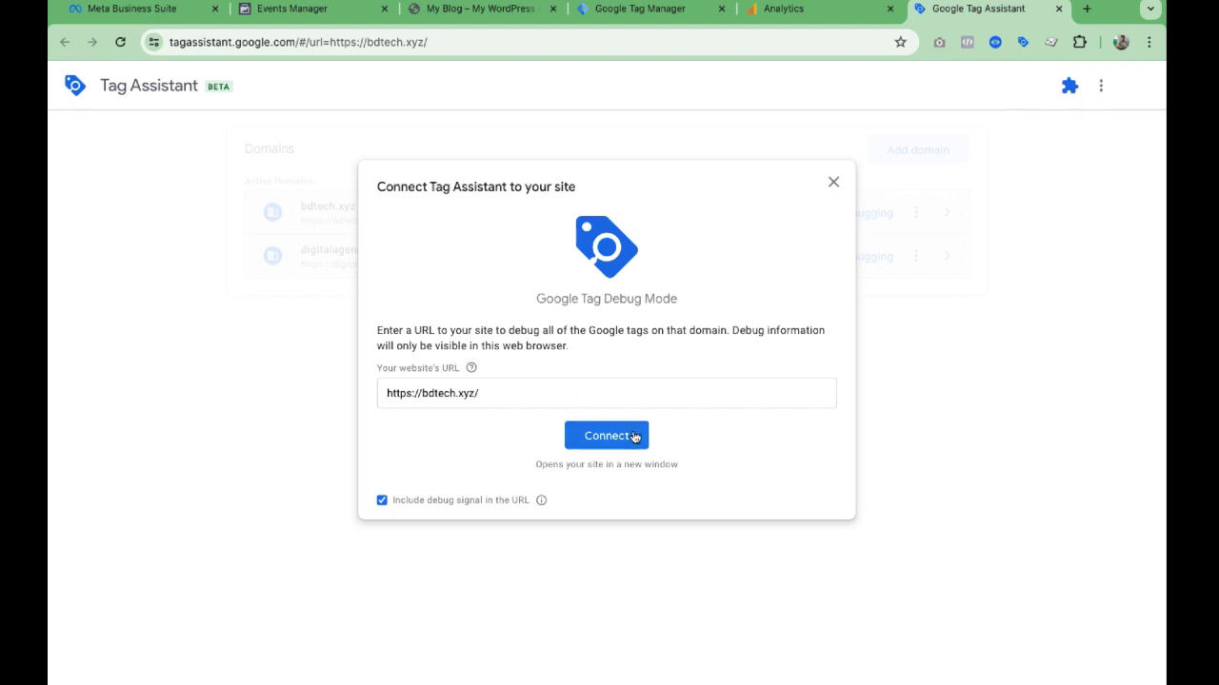
click(606, 435)
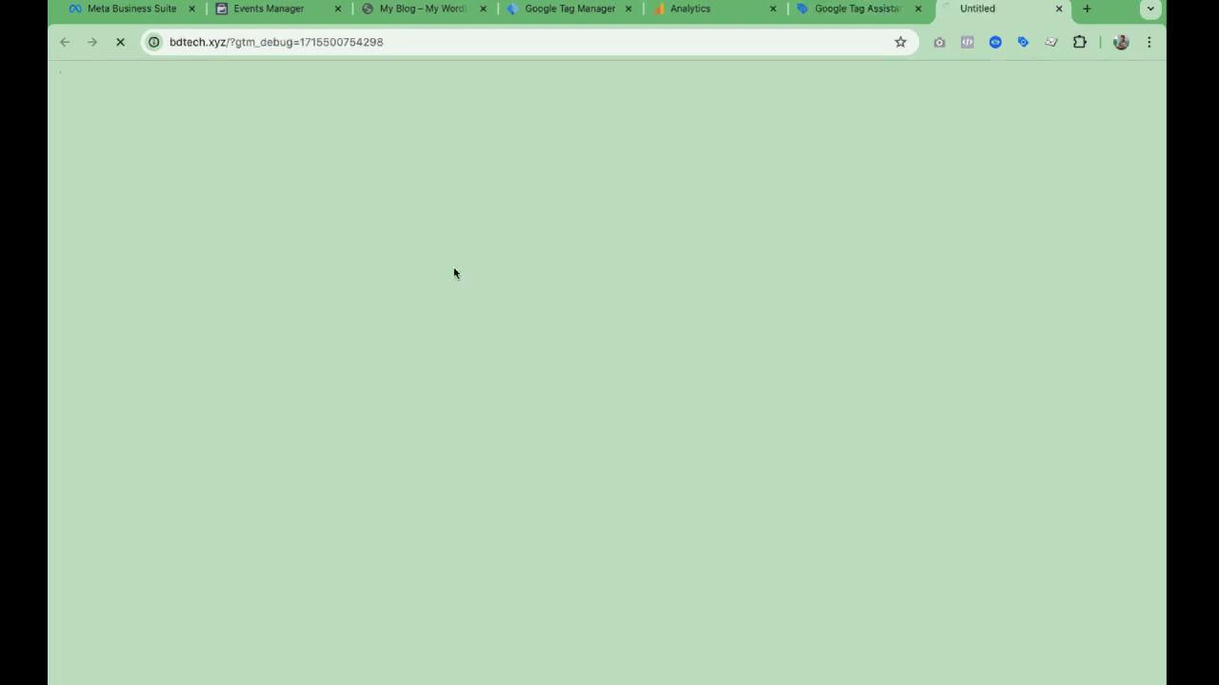
click(868, 19)
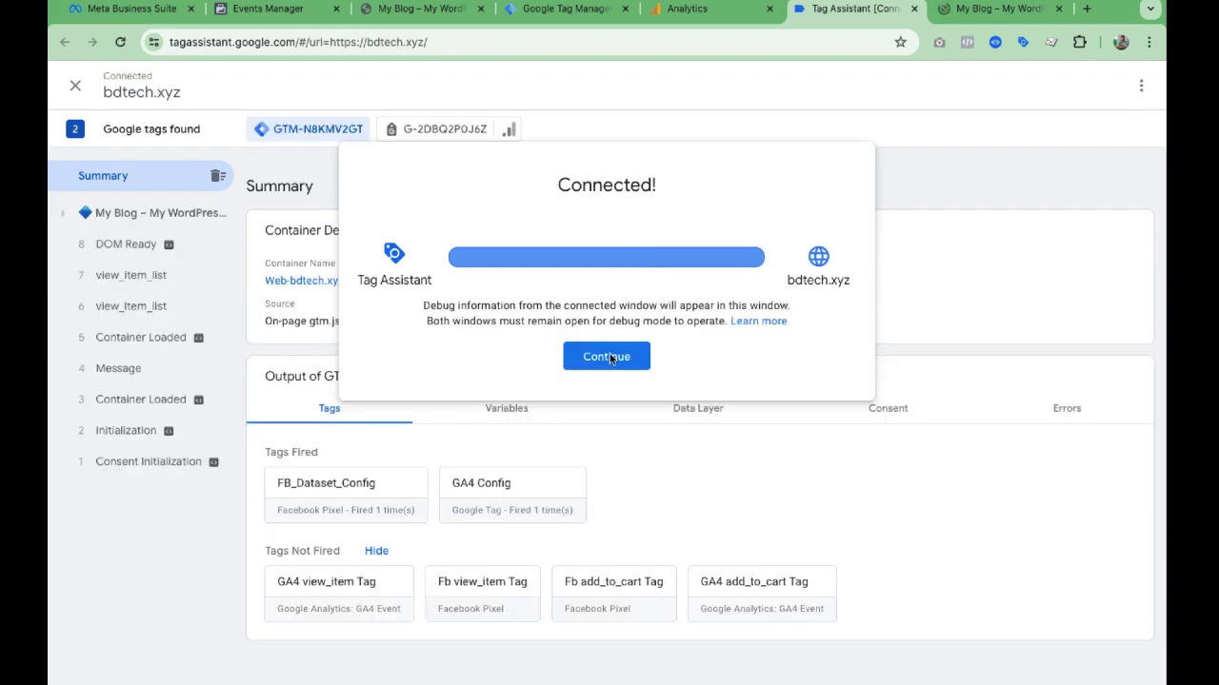
click(610, 358)
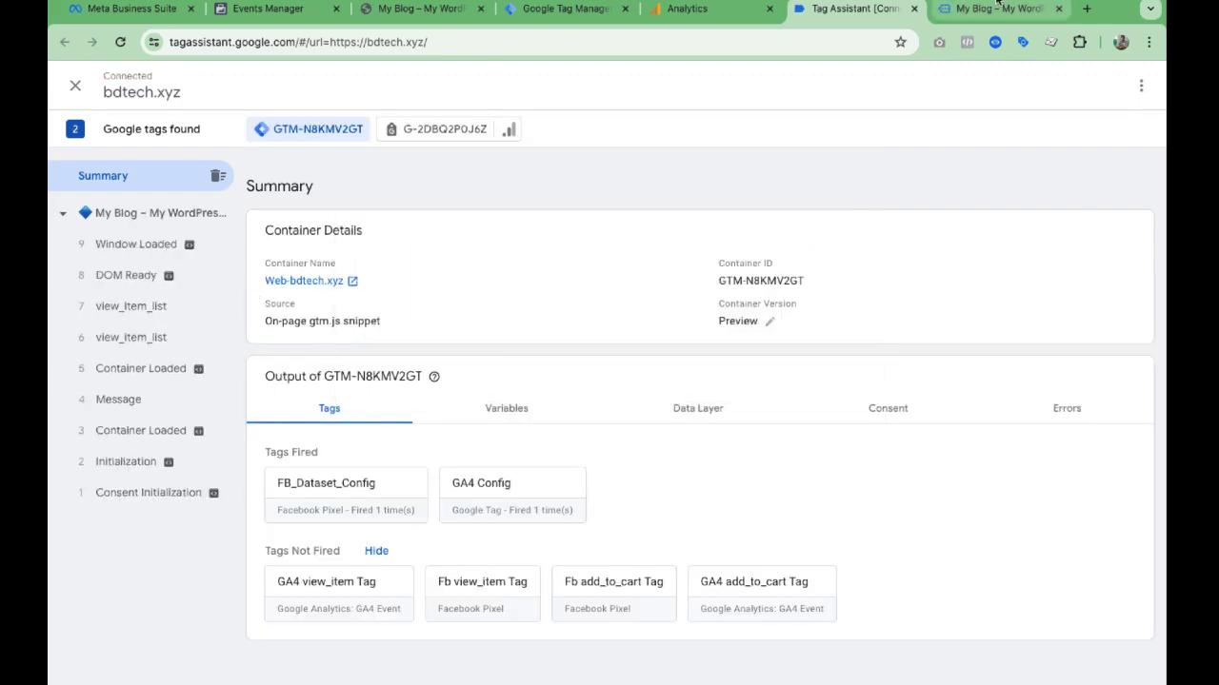
- In the connected store page, open the Daily Moisturiser product and add it to the cart
click(998, 10)
scroll(830, 331, down, 10)
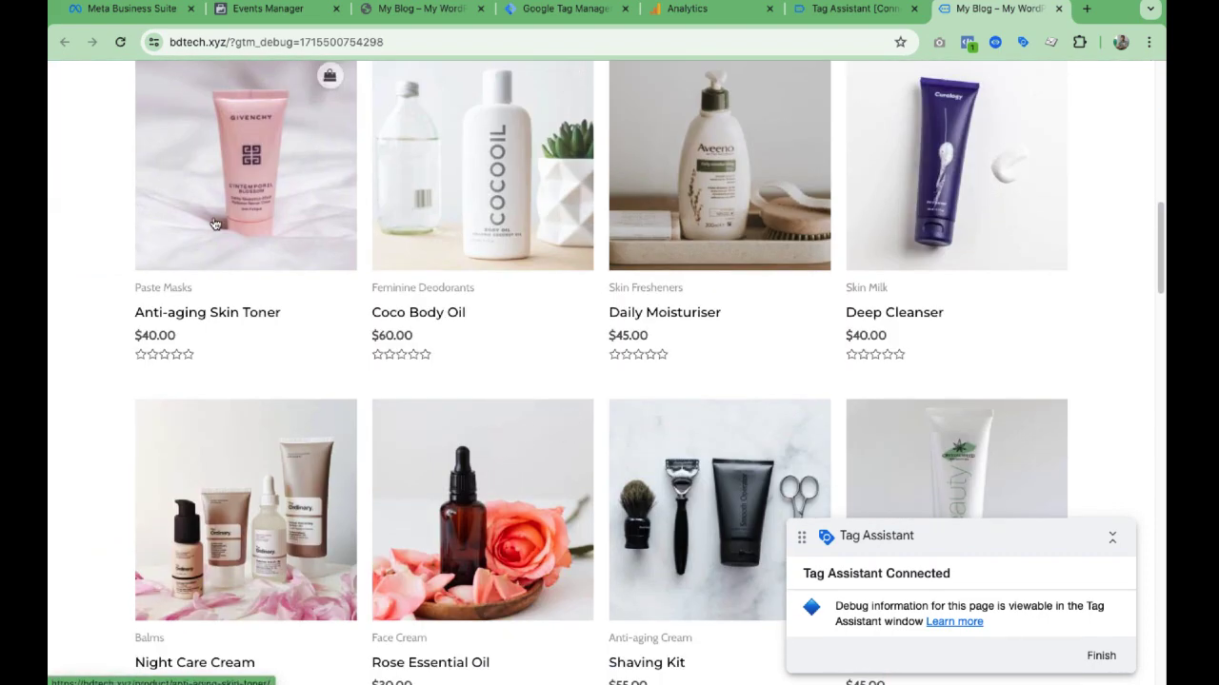
click(733, 227)
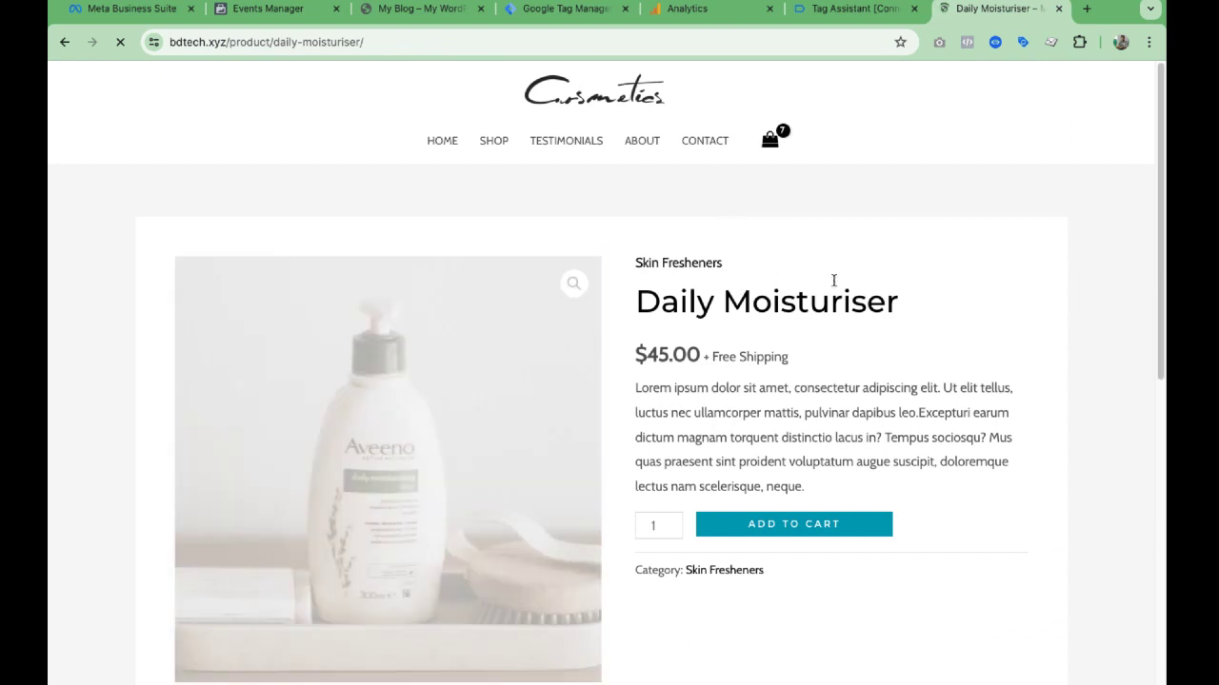
scroll(833, 291, down, 2)
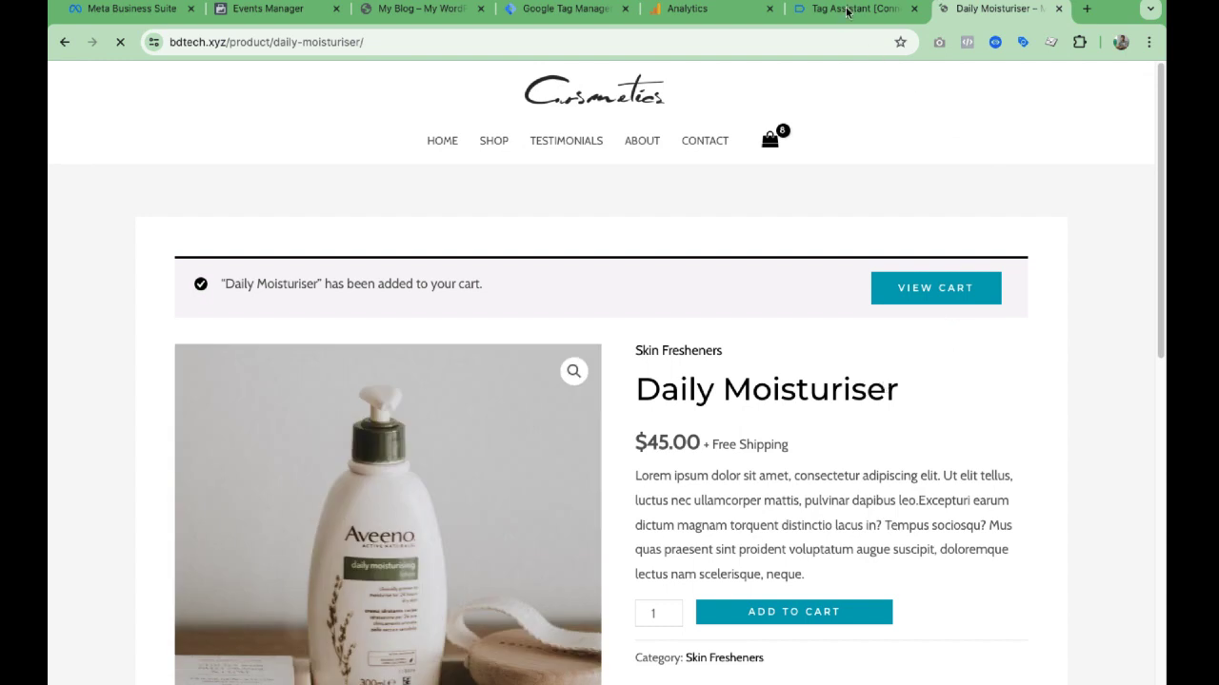
- In Tag Assistant, copy the add_to_cart event's name and inspect that event's variables and data layer values
click(846, 10)
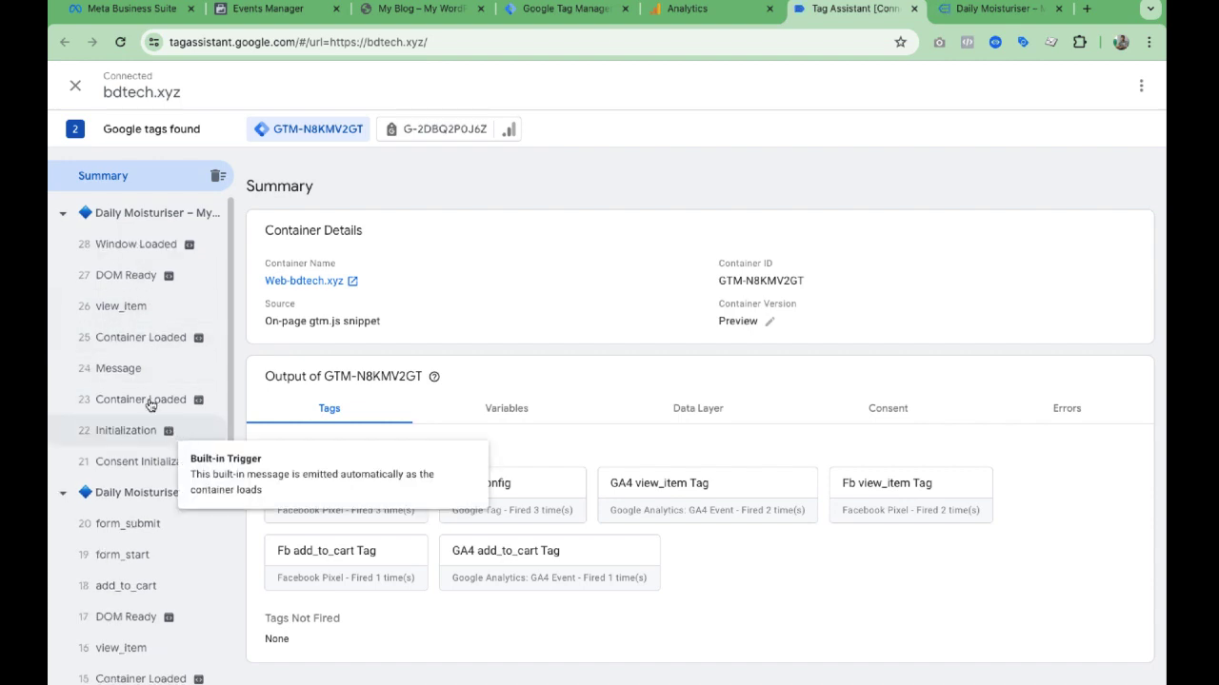
scroll(138, 447, down, 3)
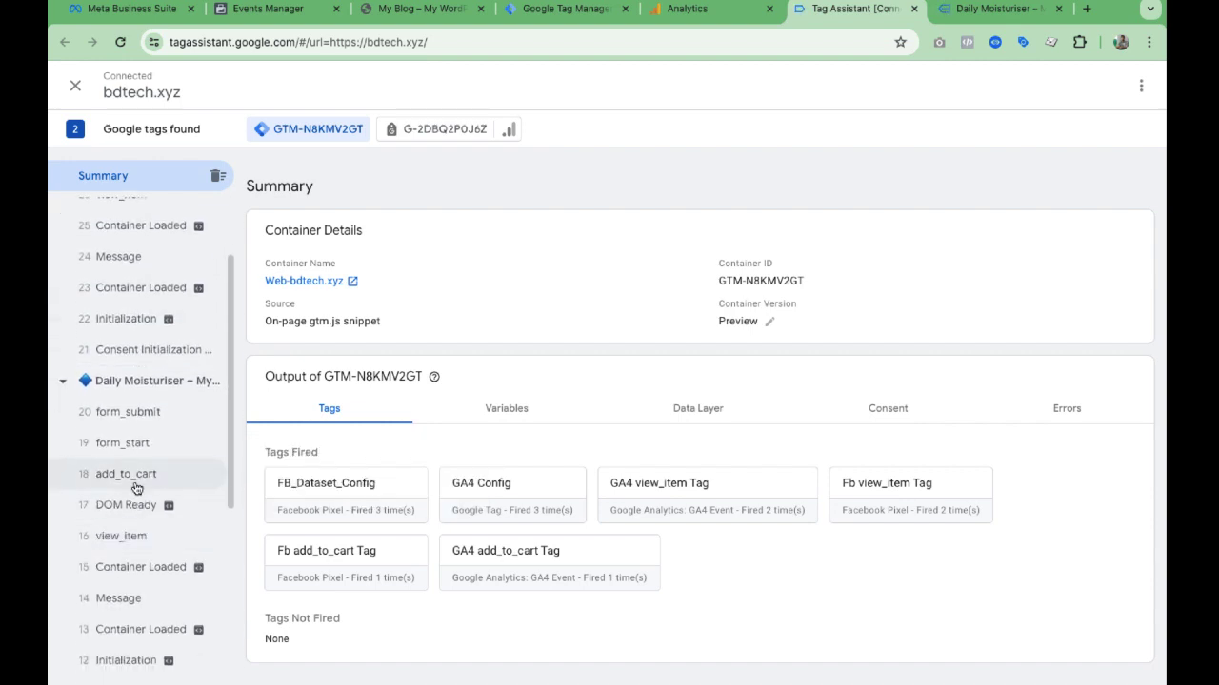
click(136, 483)
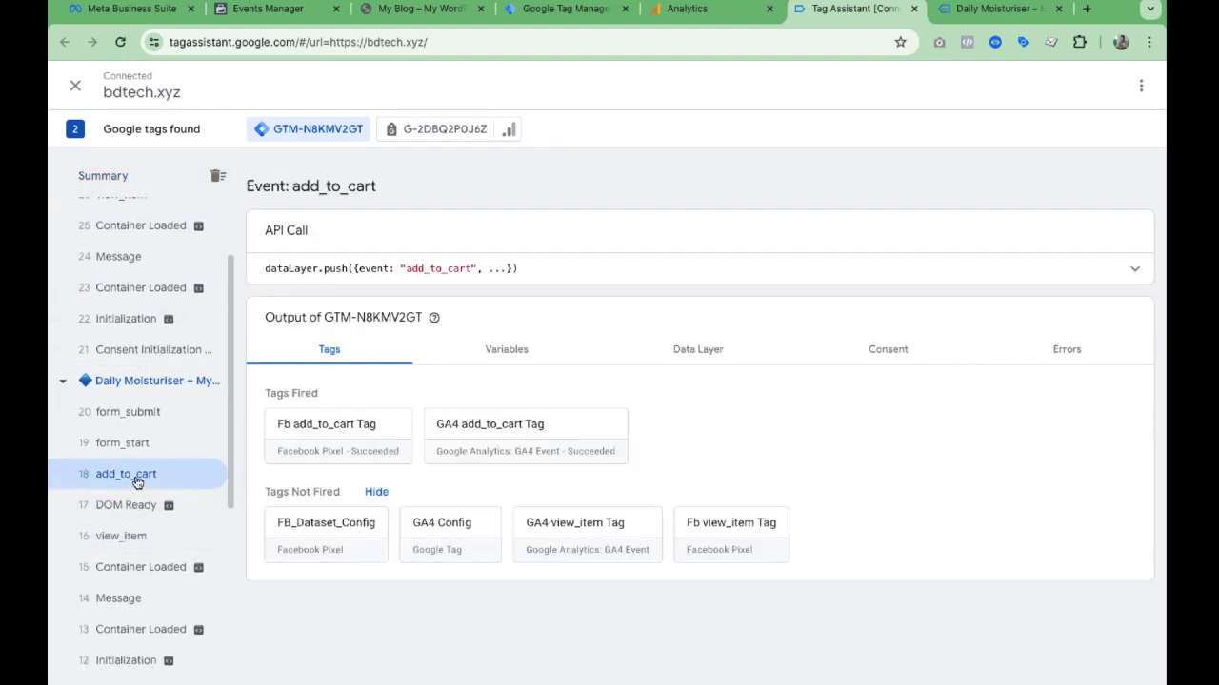
double_click(437, 269)
key(ctrl+c)
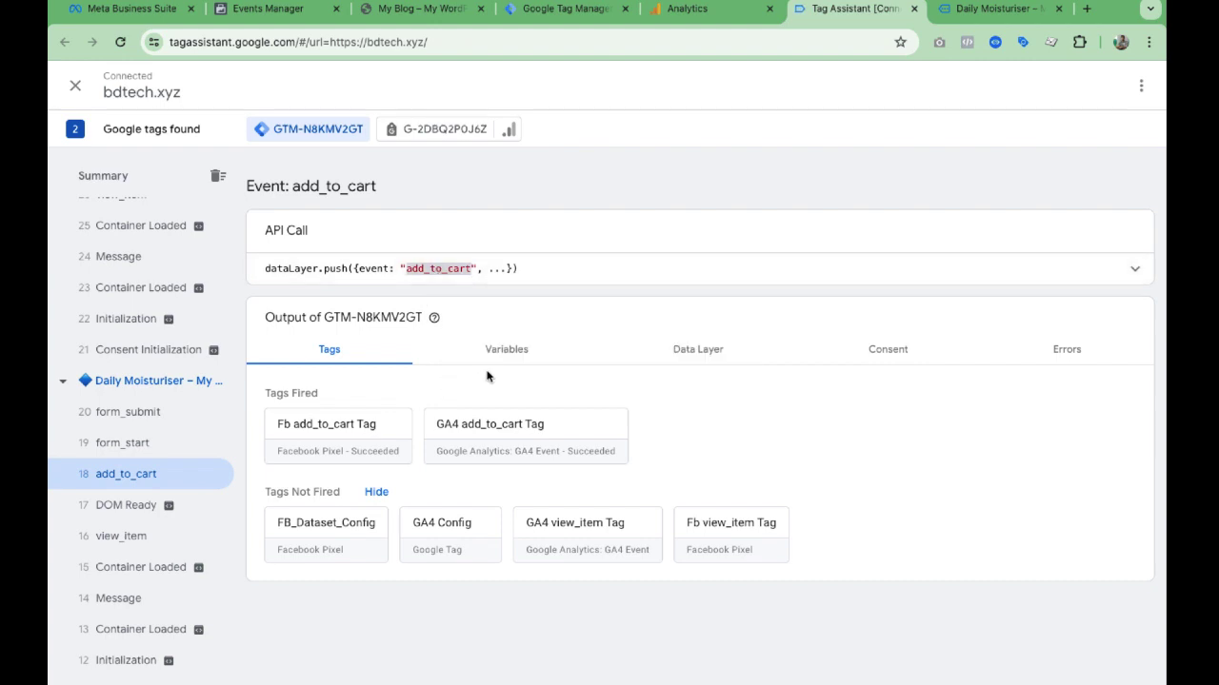
click(514, 350)
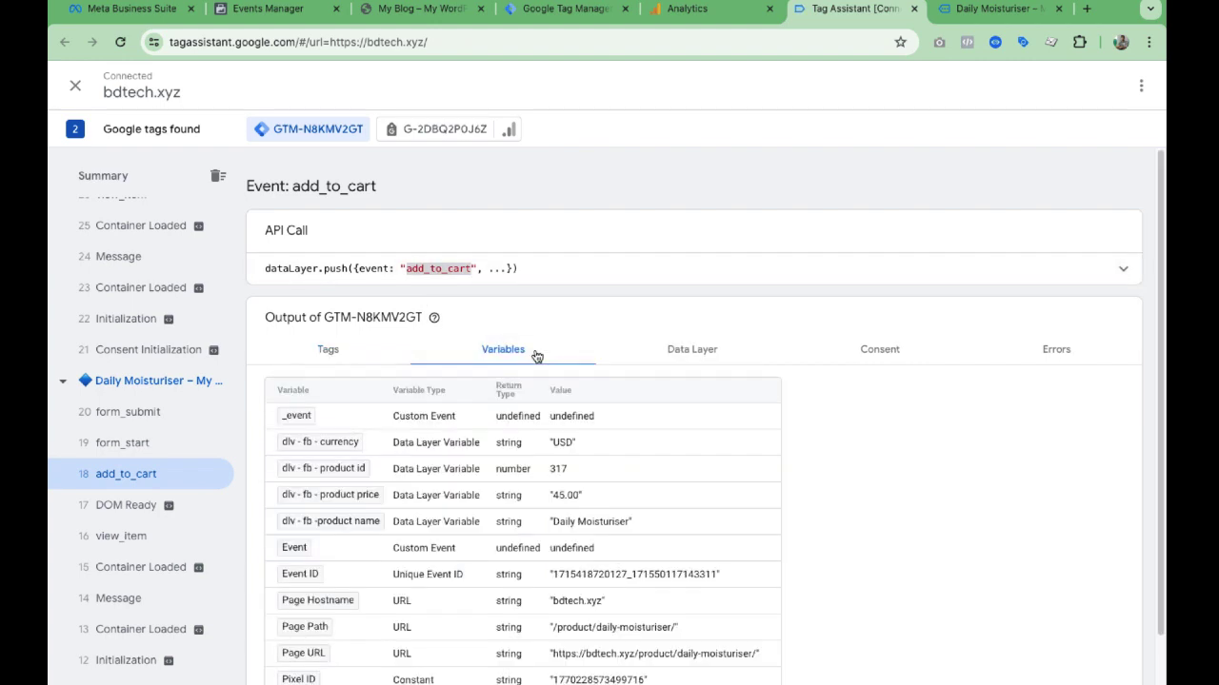
click(701, 358)
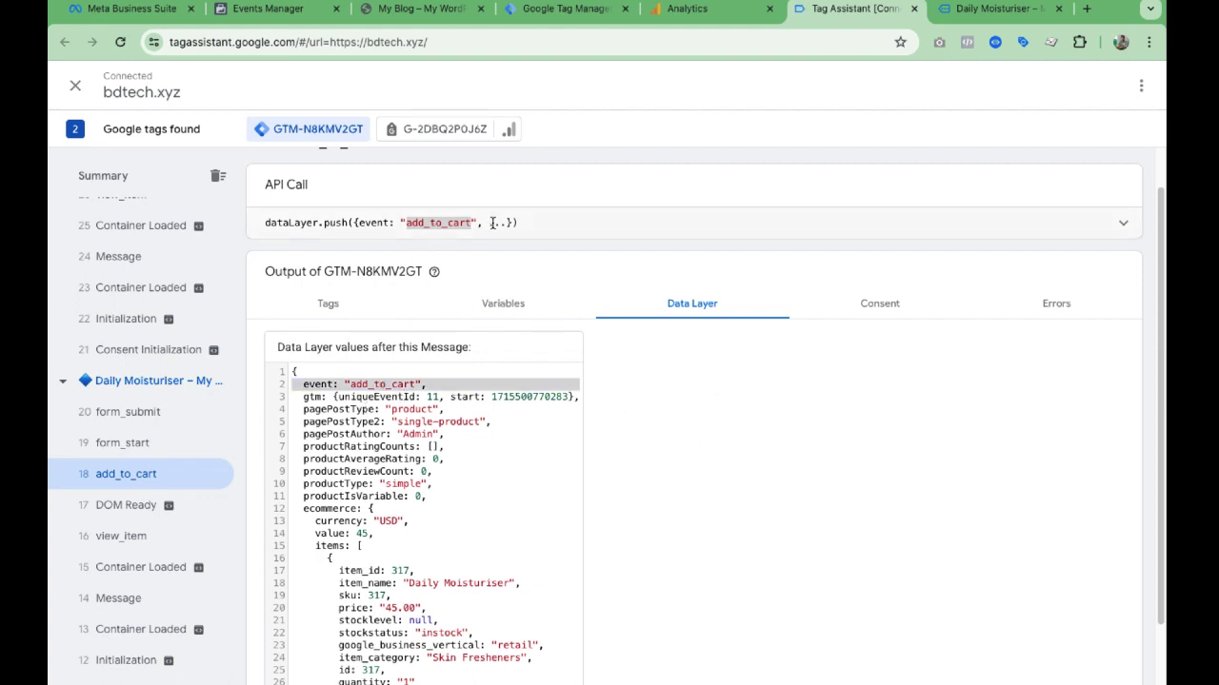
- In the Web-bdtech.xyz container of Google Tag Manager, create a new trigger named add_to_cartTrigger
click(563, 8)
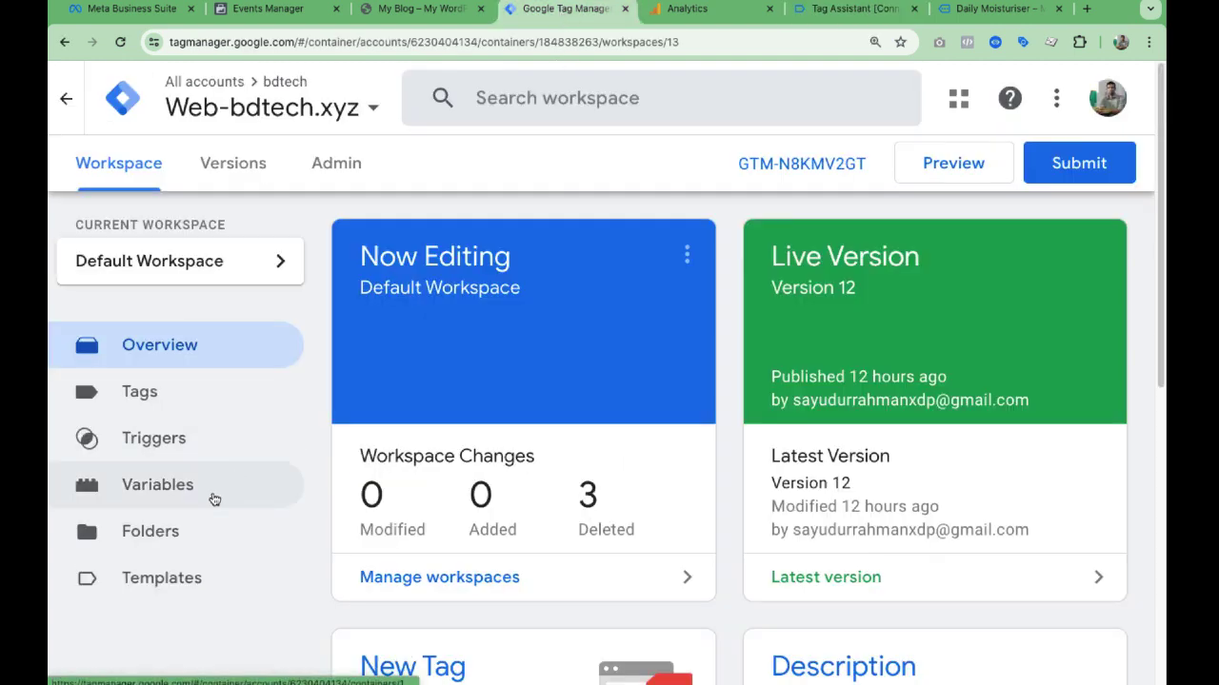
click(157, 437)
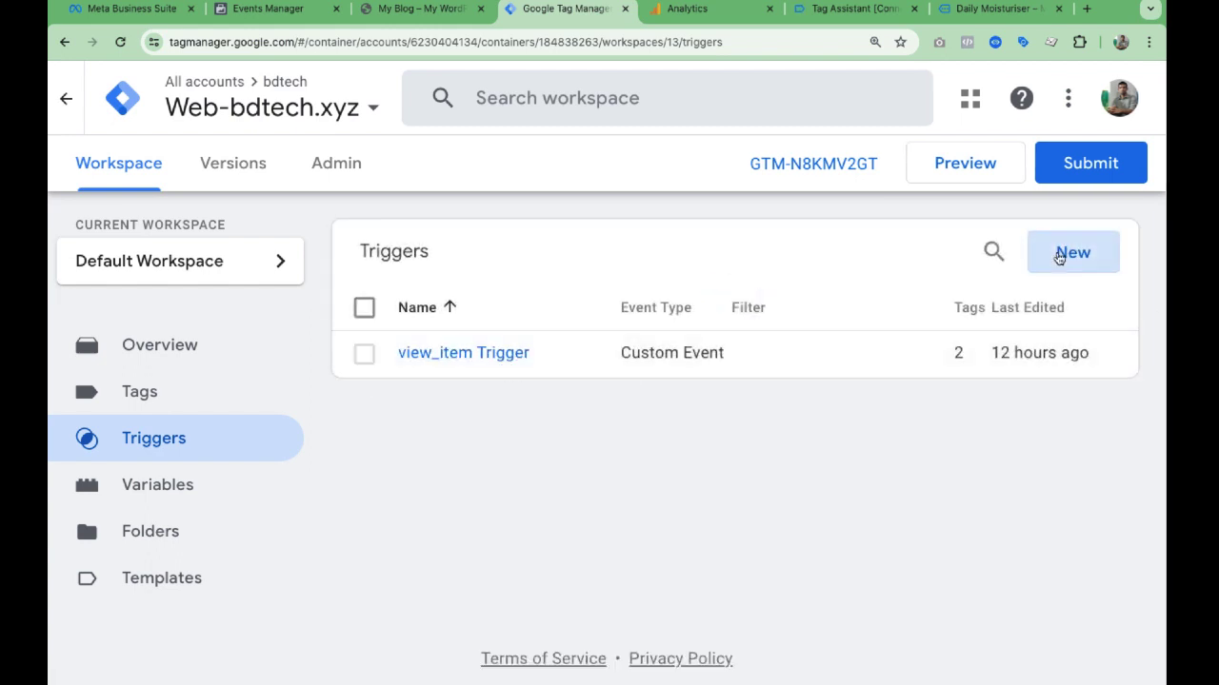
click(1057, 257)
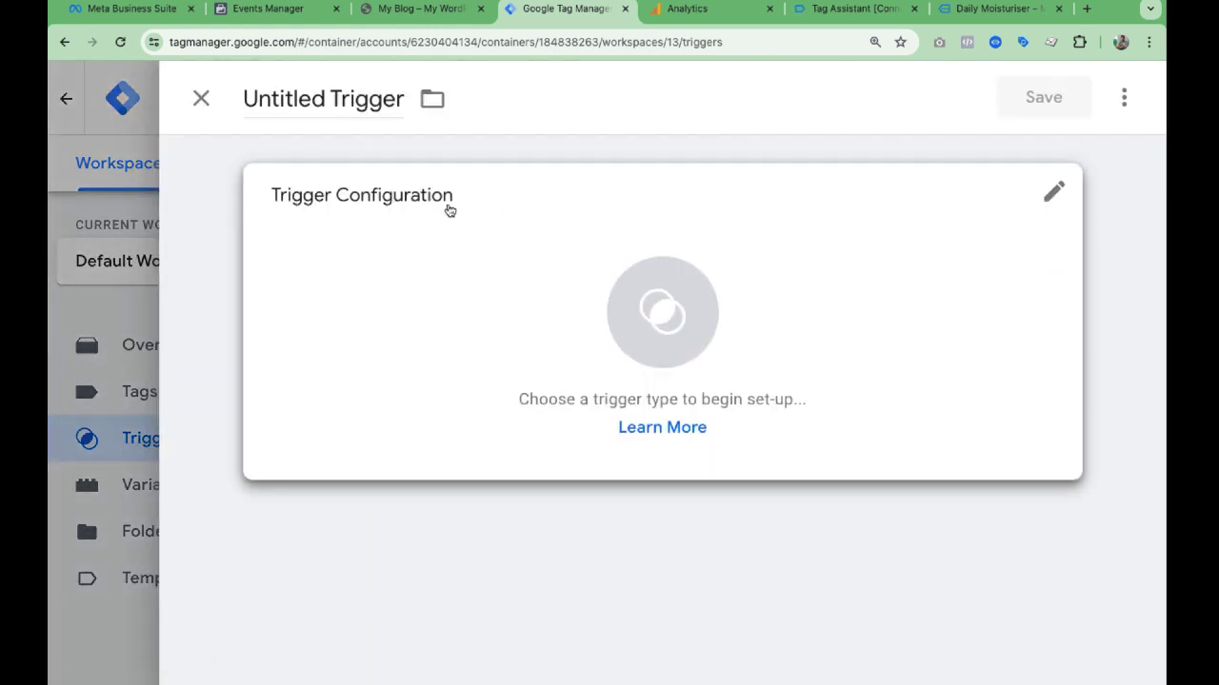
drag(332, 100, 202, 99)
key(ctrl+v)
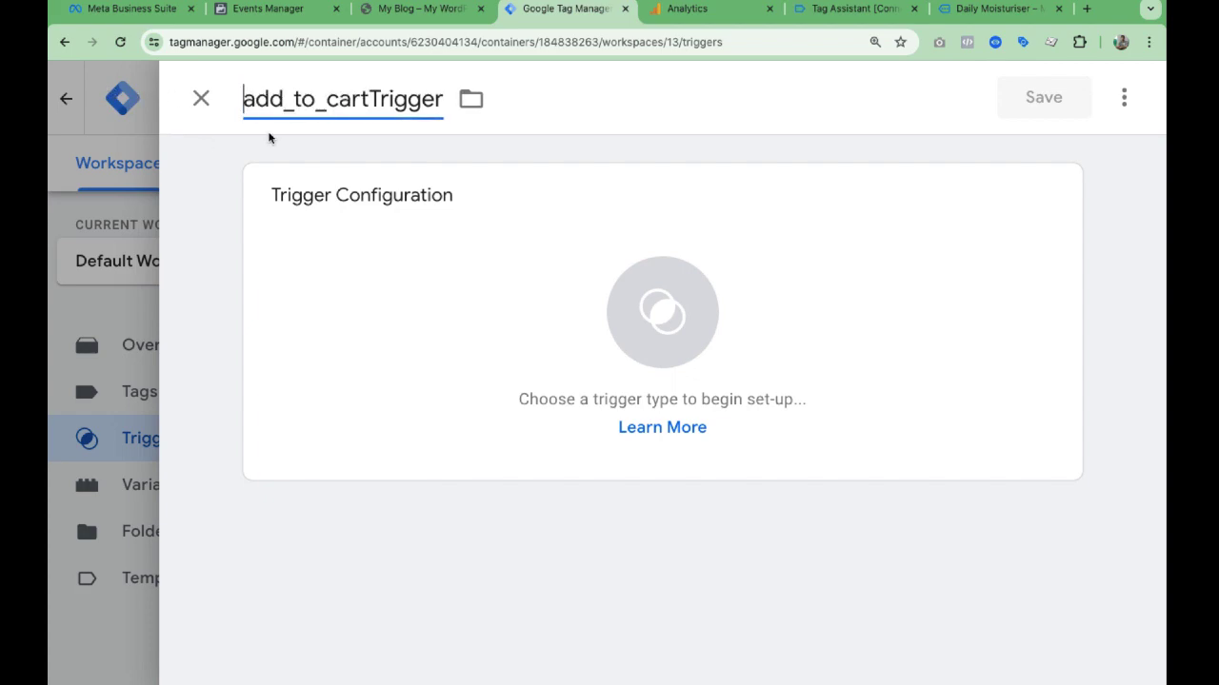
- Configure the trigger as a Custom Event with the event name add_to_cart and save it
click(840, 326)
scroll(634, 589, down, 3)
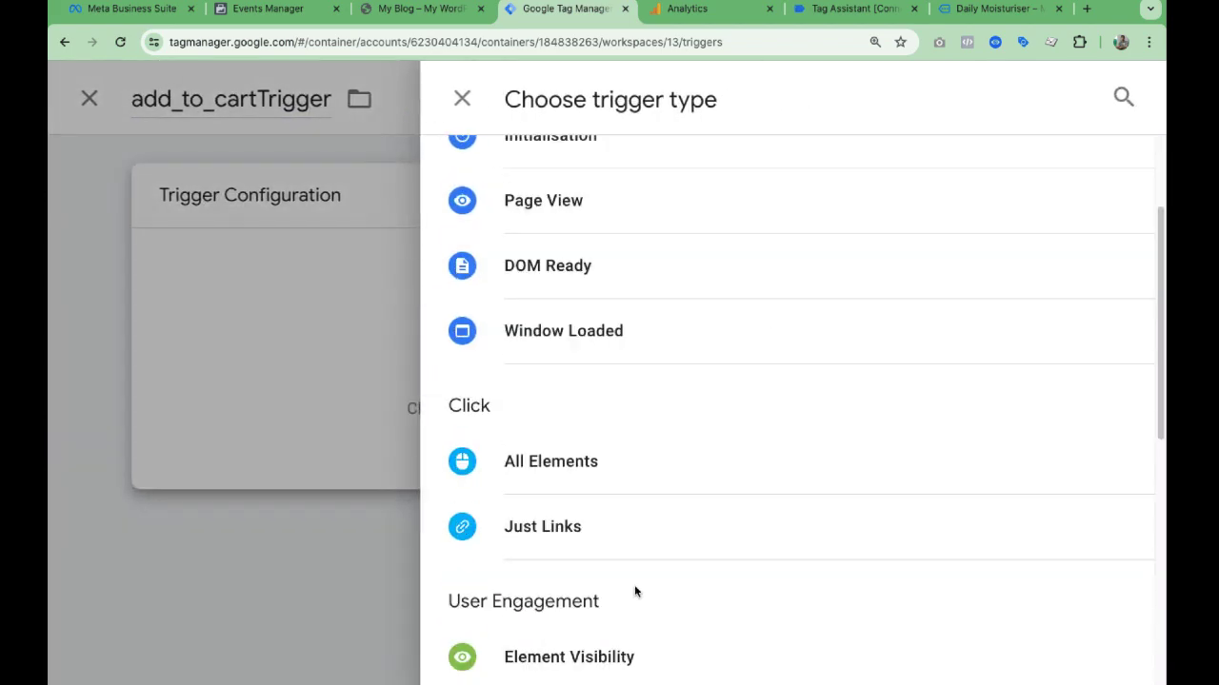
scroll(634, 588, down, 4)
click(624, 541)
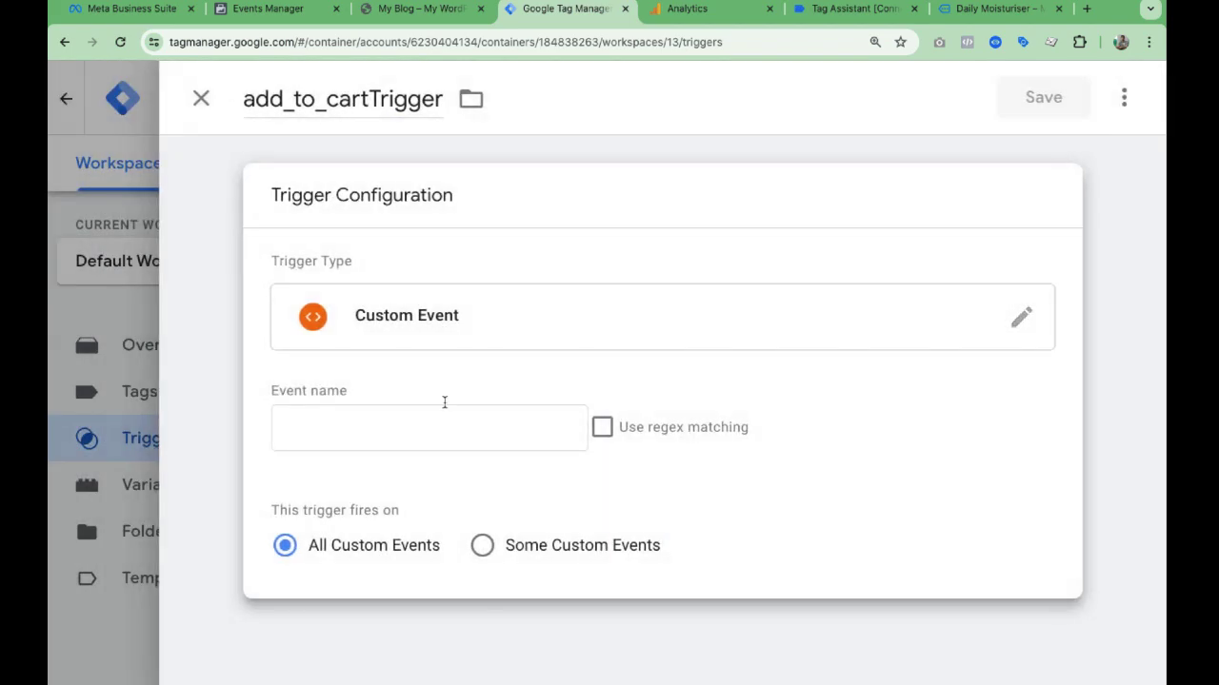
click(434, 432)
key(ctrl+v)
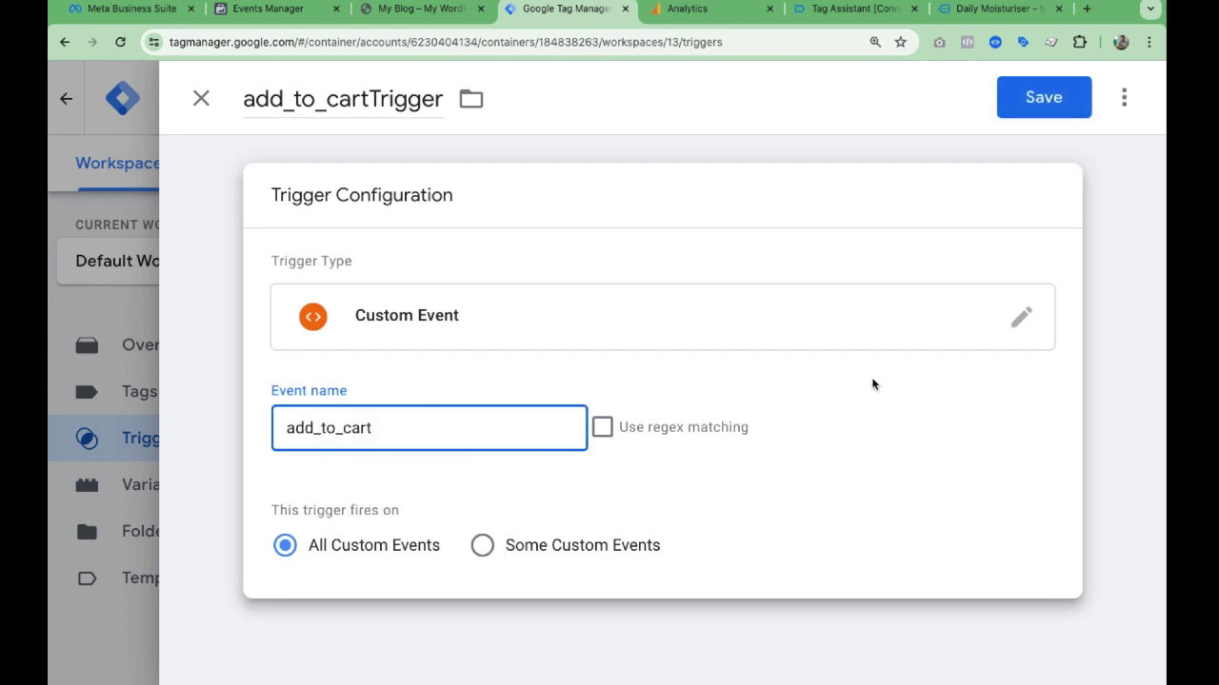
click(1040, 102)
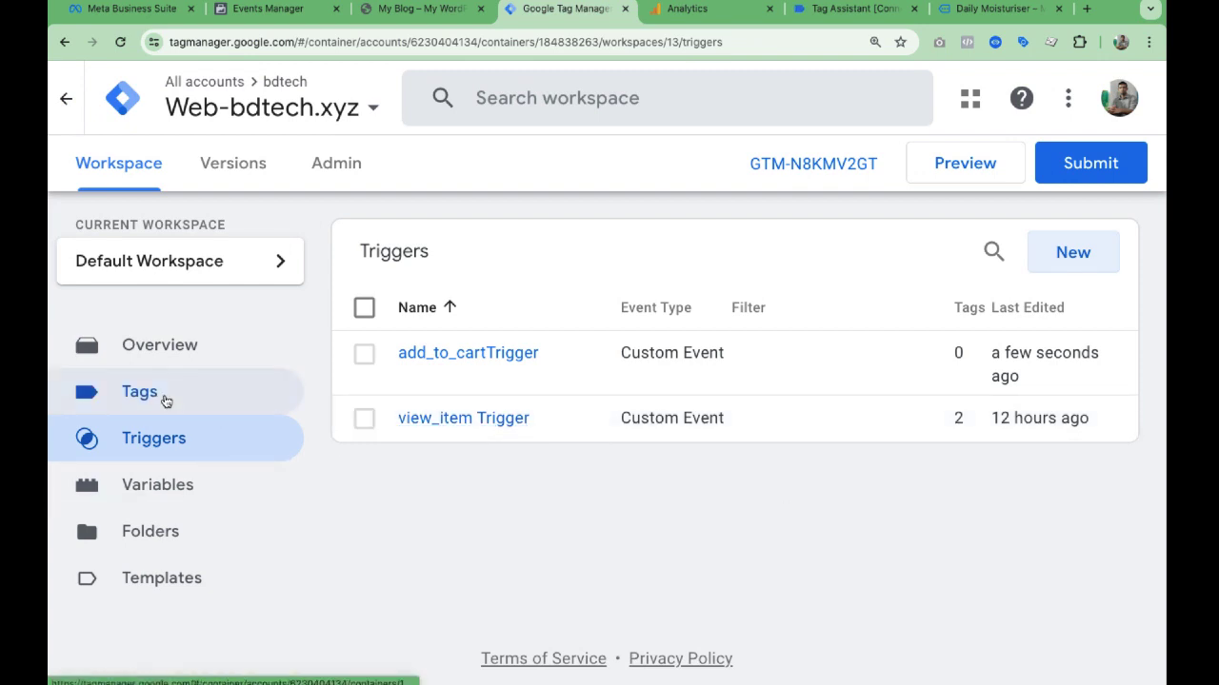
- Open the GA4 view_item Tag from the container's tags and make a copy of it
click(166, 400)
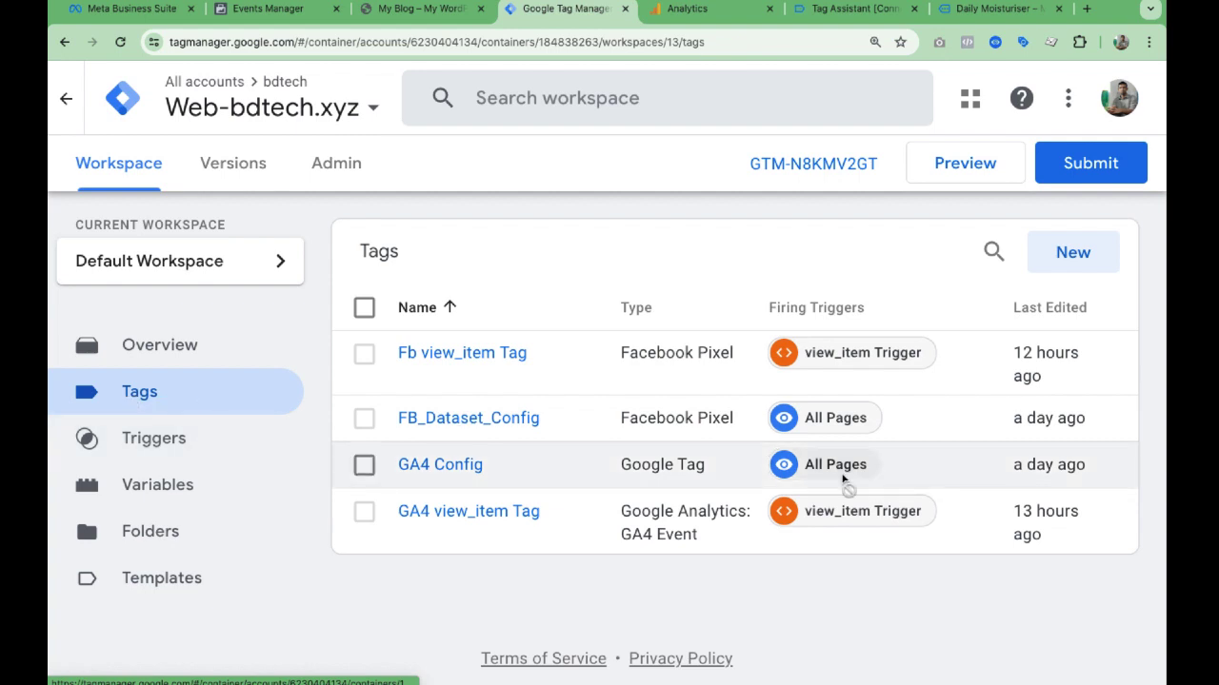
click(364, 511)
click(441, 515)
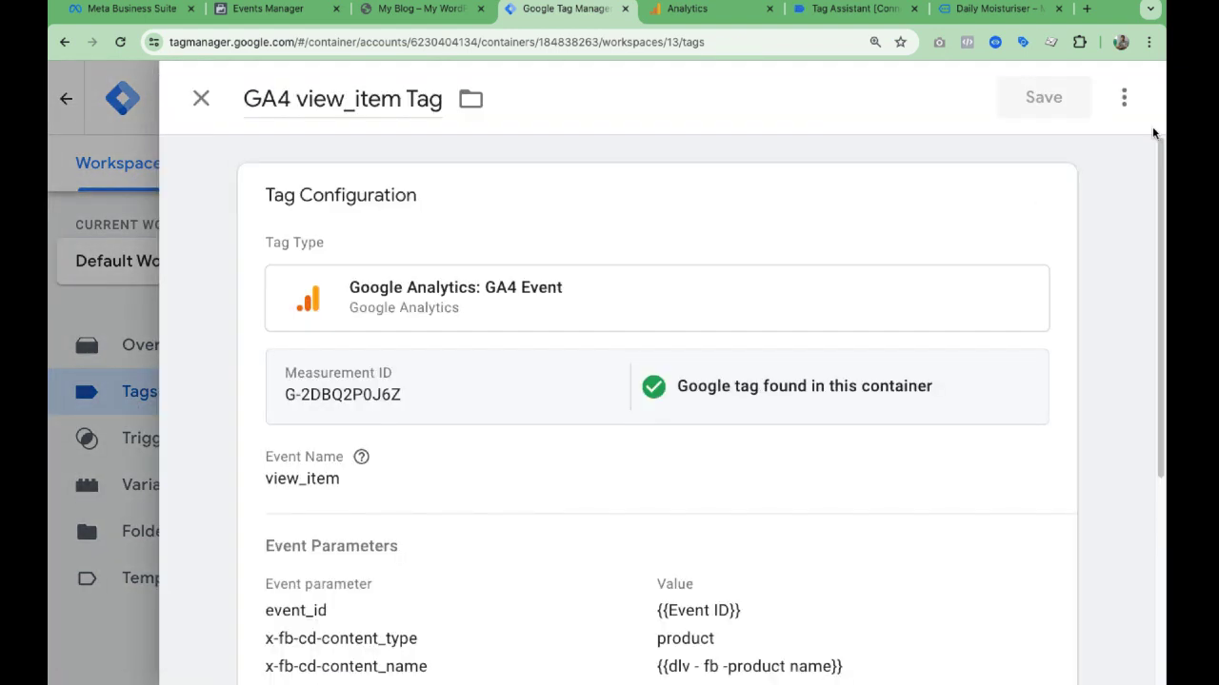
click(1124, 97)
click(1036, 166)
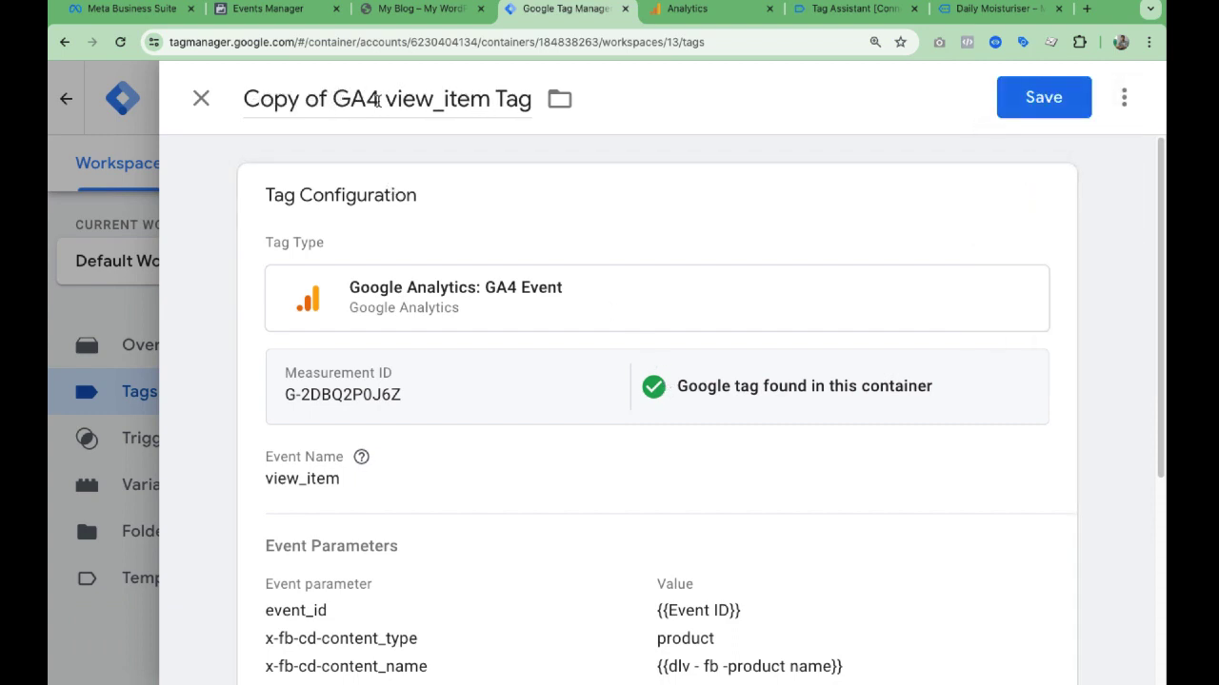
- Rename the copied tag to GA4 add_to_cart Tag
drag(388, 99, 483, 96)
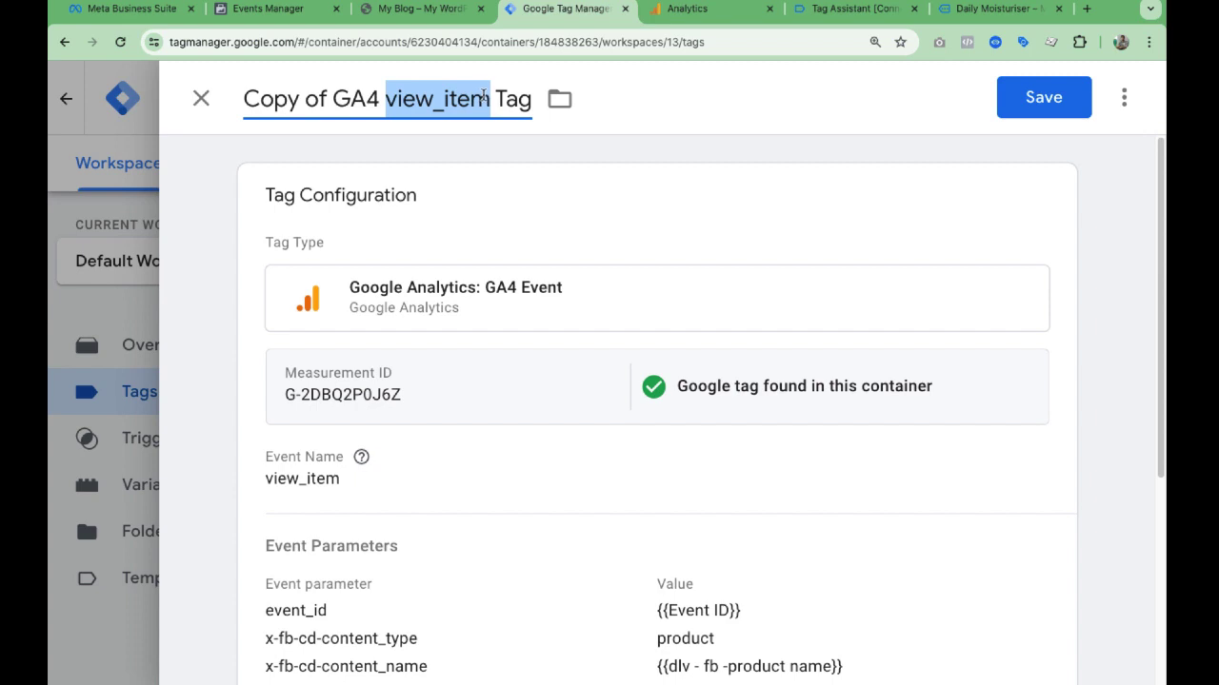
key(ctrl+v)
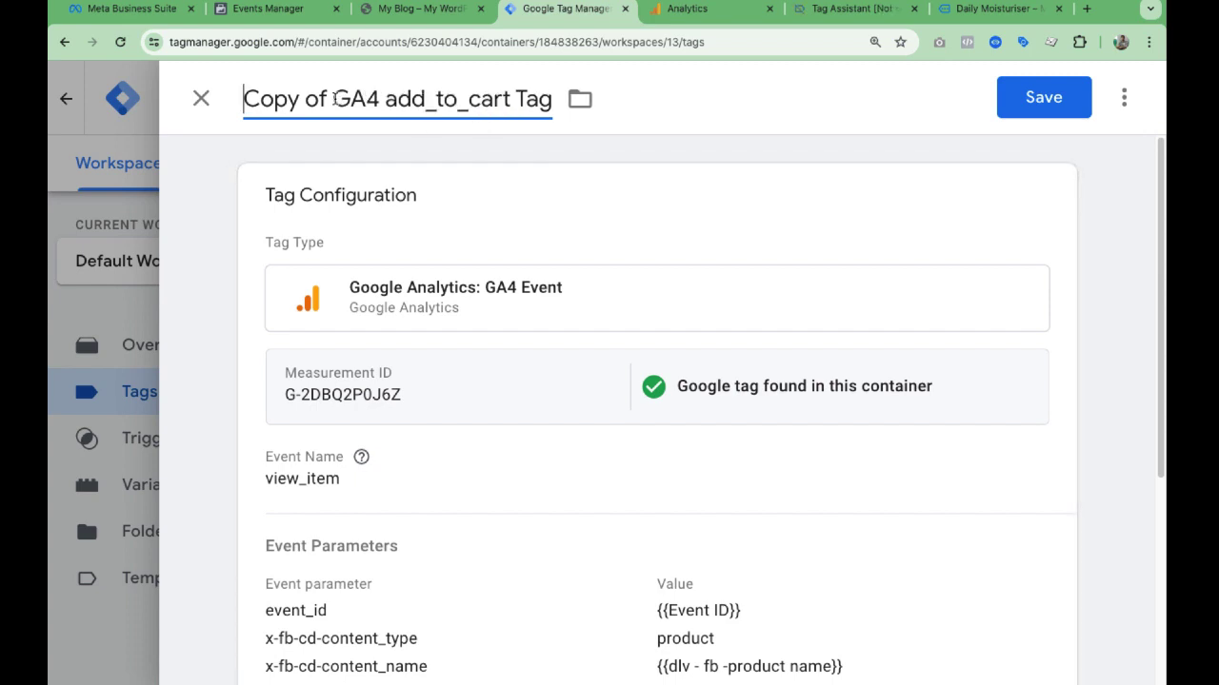
shift+click(335, 99)
key(BackSpace)
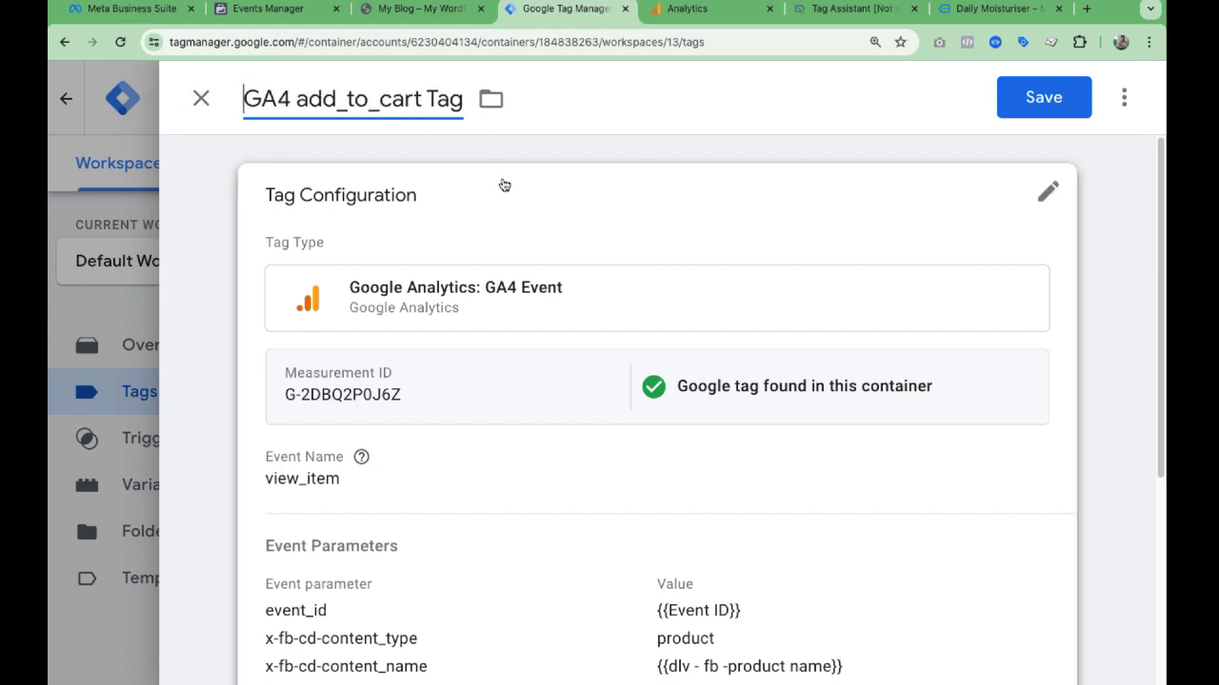
- Set the GA4 tag's event name to add_to_cart and review its event parameters
scroll(505, 191, down, 1)
click(1045, 155)
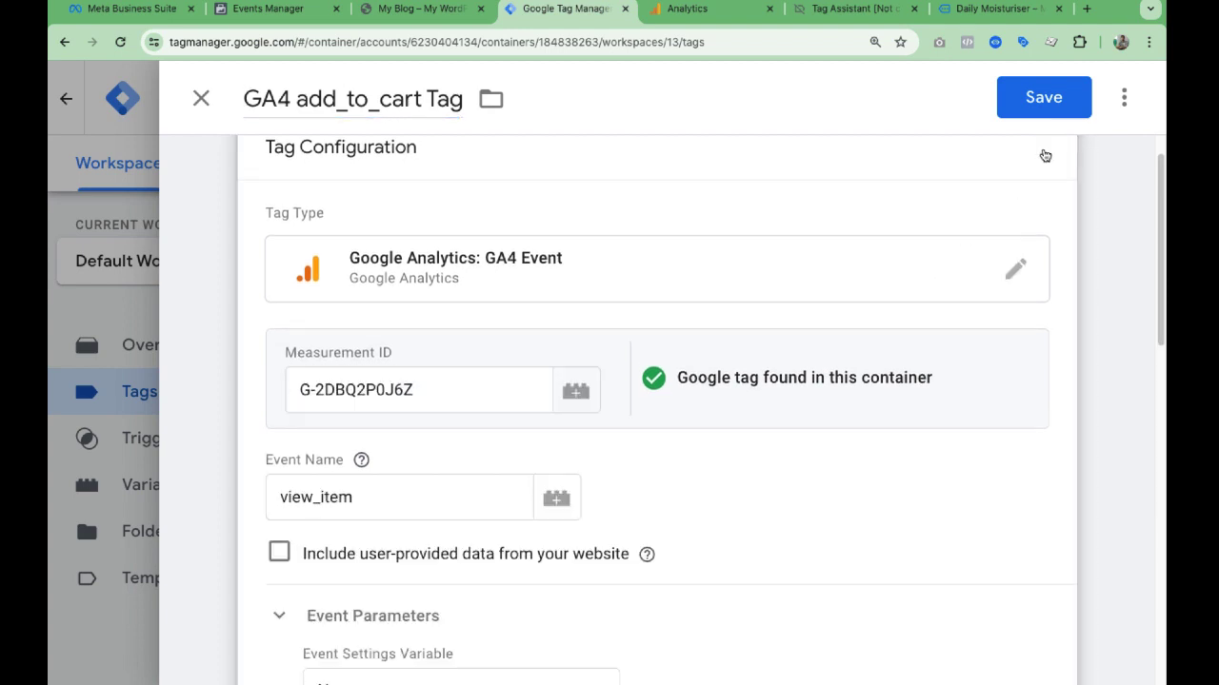
scroll(433, 428, down, 1)
scroll(428, 355, down, 1)
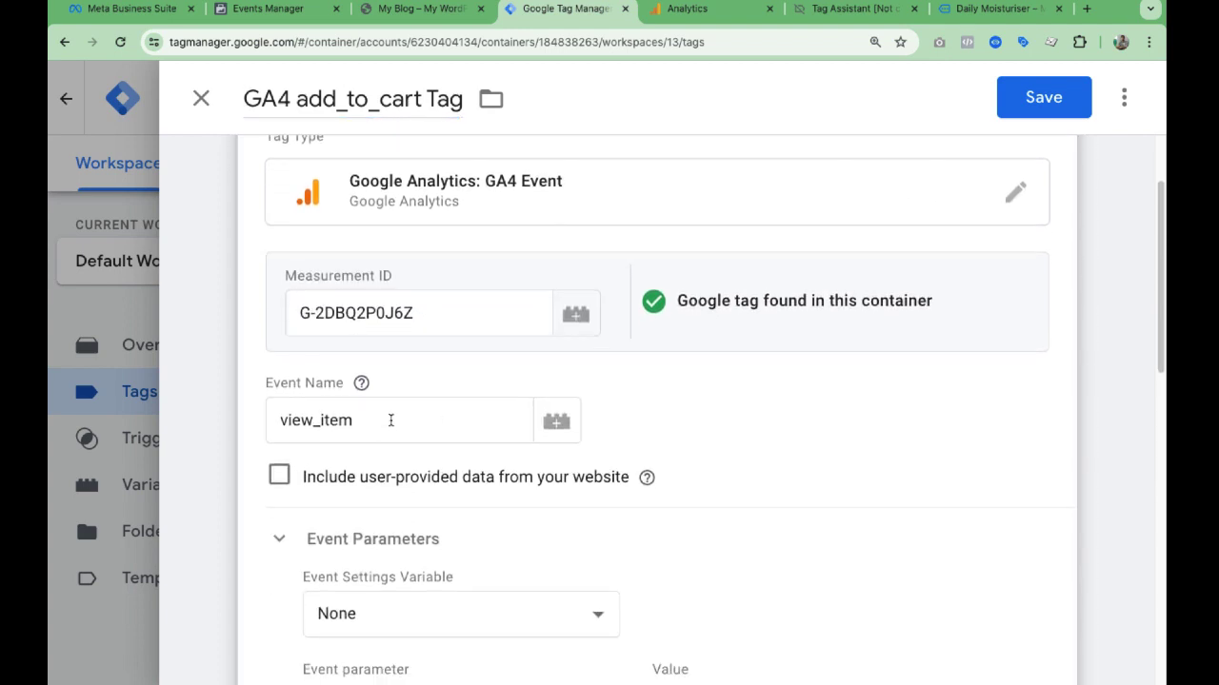
drag(389, 422, 252, 420)
text(add_to_cart)
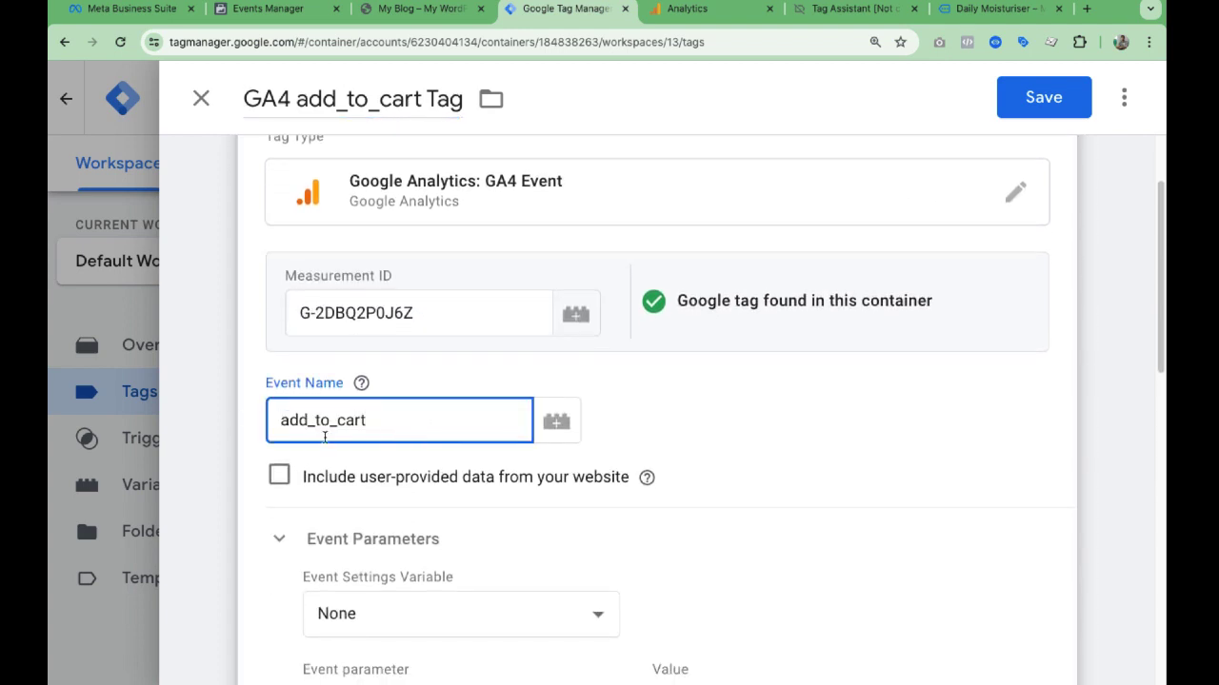
scroll(362, 438, down, 3)
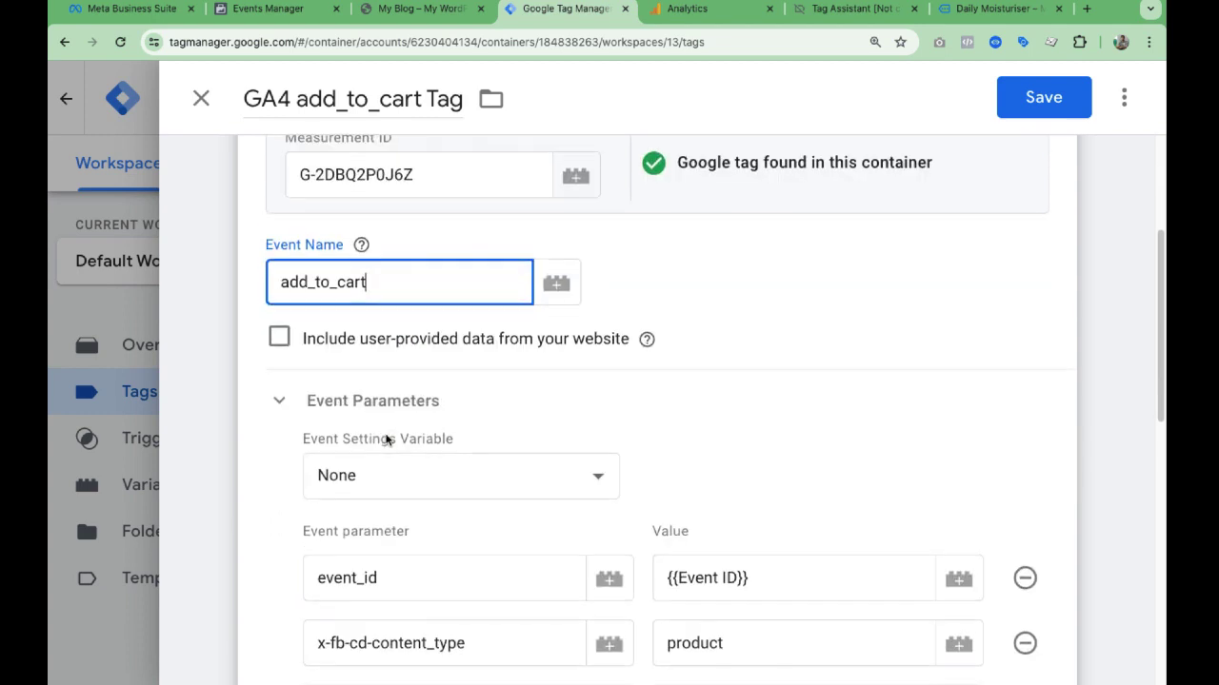
scroll(391, 433, down, 5)
scroll(345, 301, down, 1)
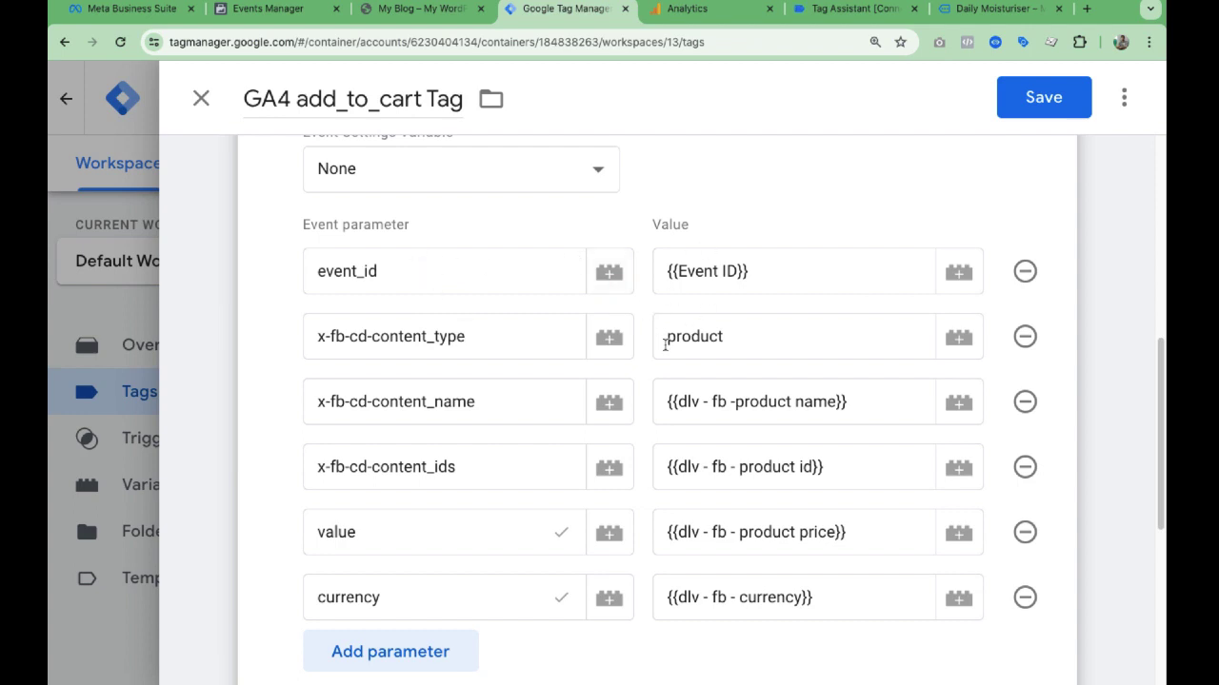
scroll(664, 352, down, 1)
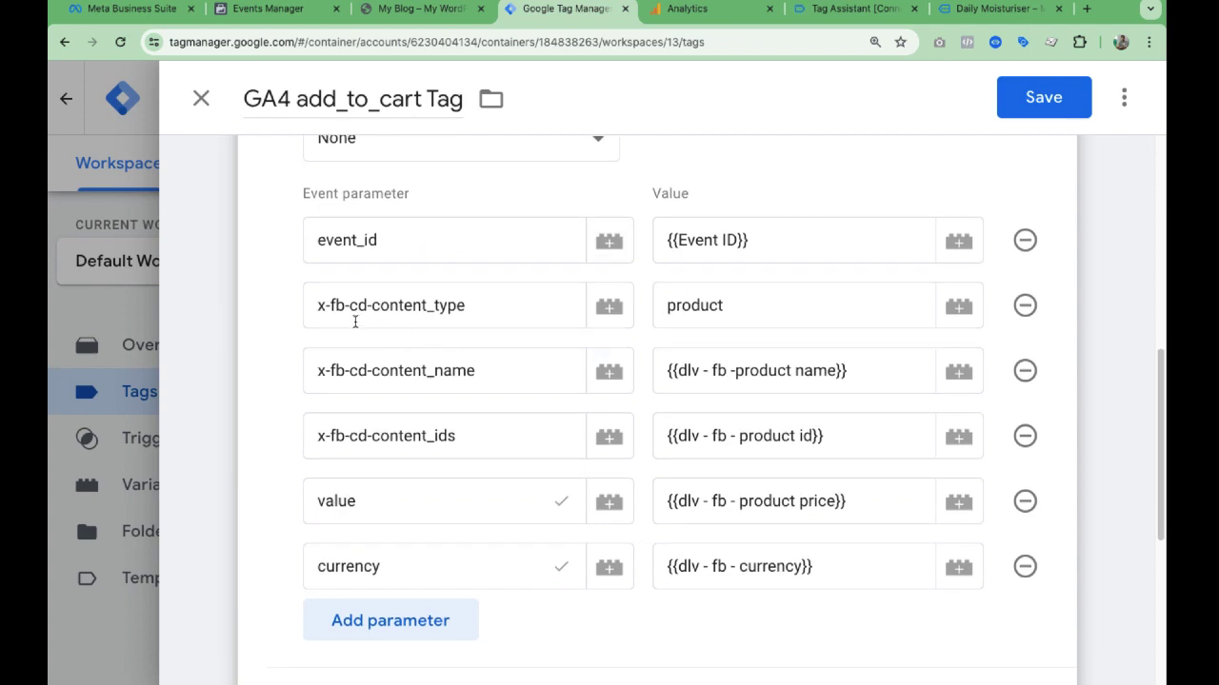
- Review the names and values of the event parameters in the GA4 add_to_cart Tag
scroll(468, 478, down, 2)
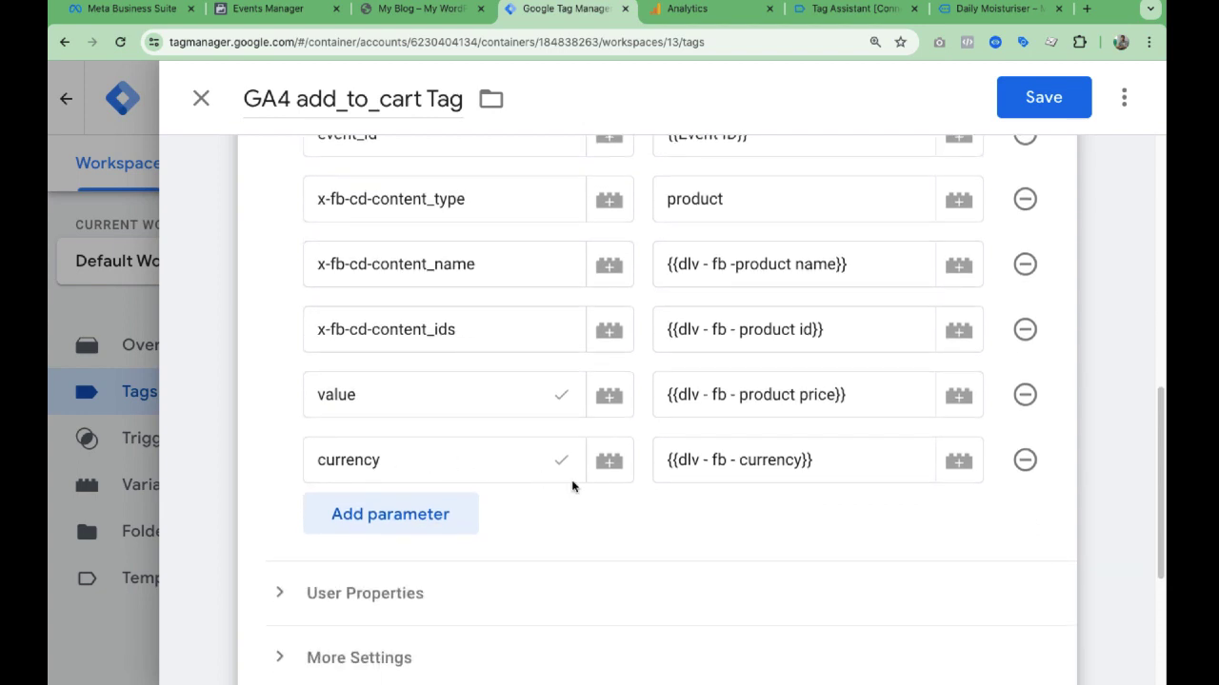
scroll(697, 480, up, 2)
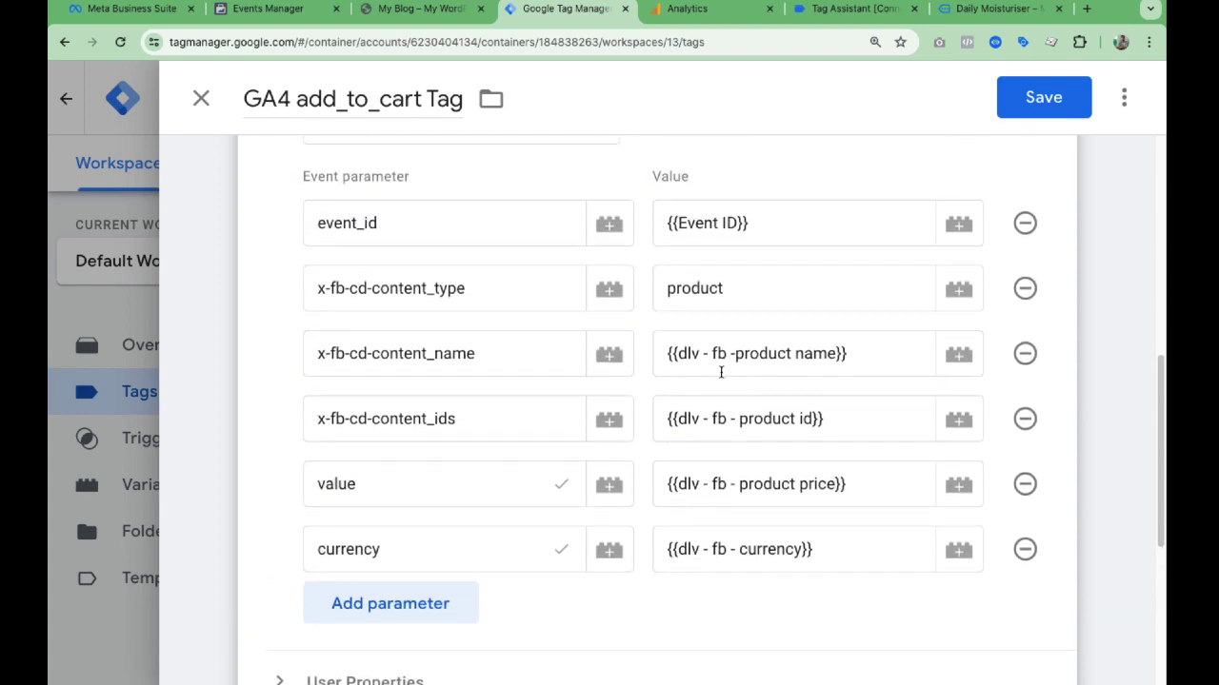
click(536, 373)
click(813, 355)
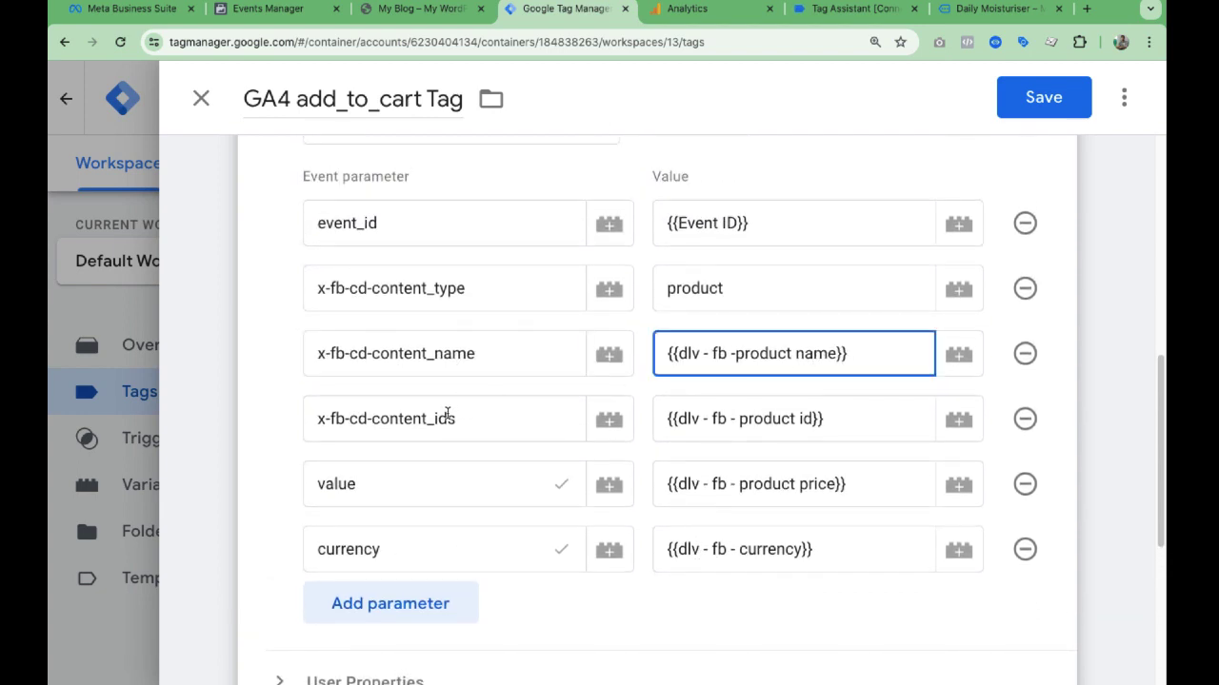
click(446, 413)
click(812, 422)
click(399, 483)
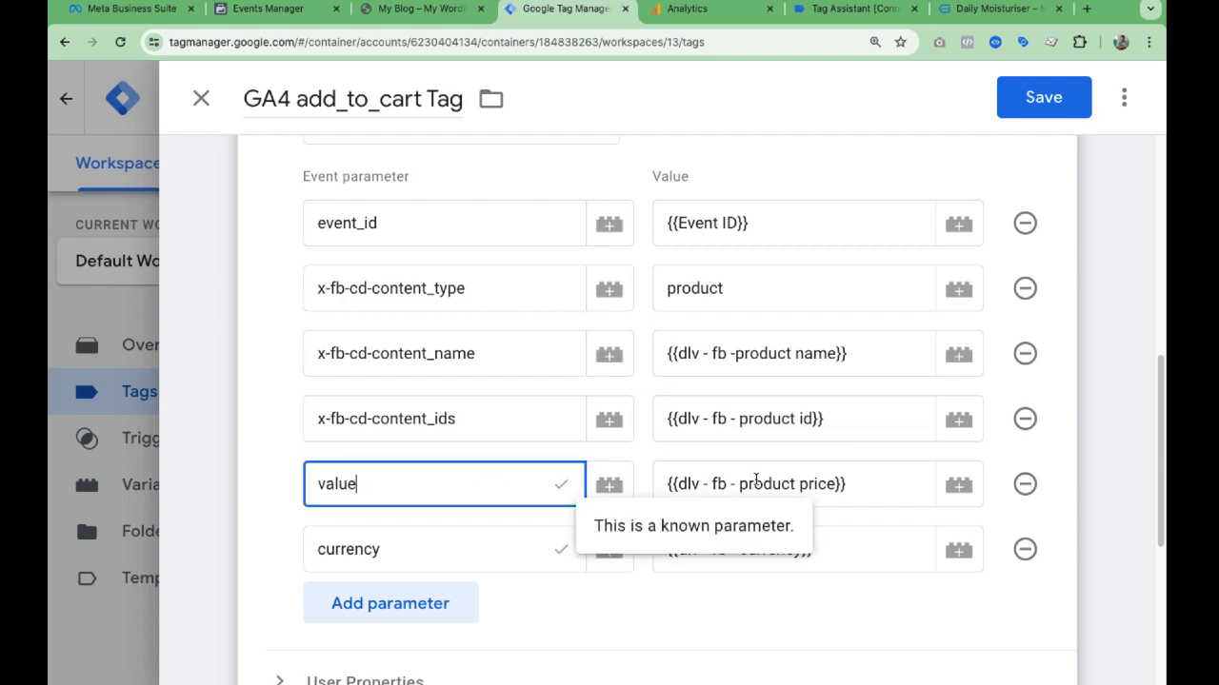
click(755, 481)
scroll(619, 422, down, 3)
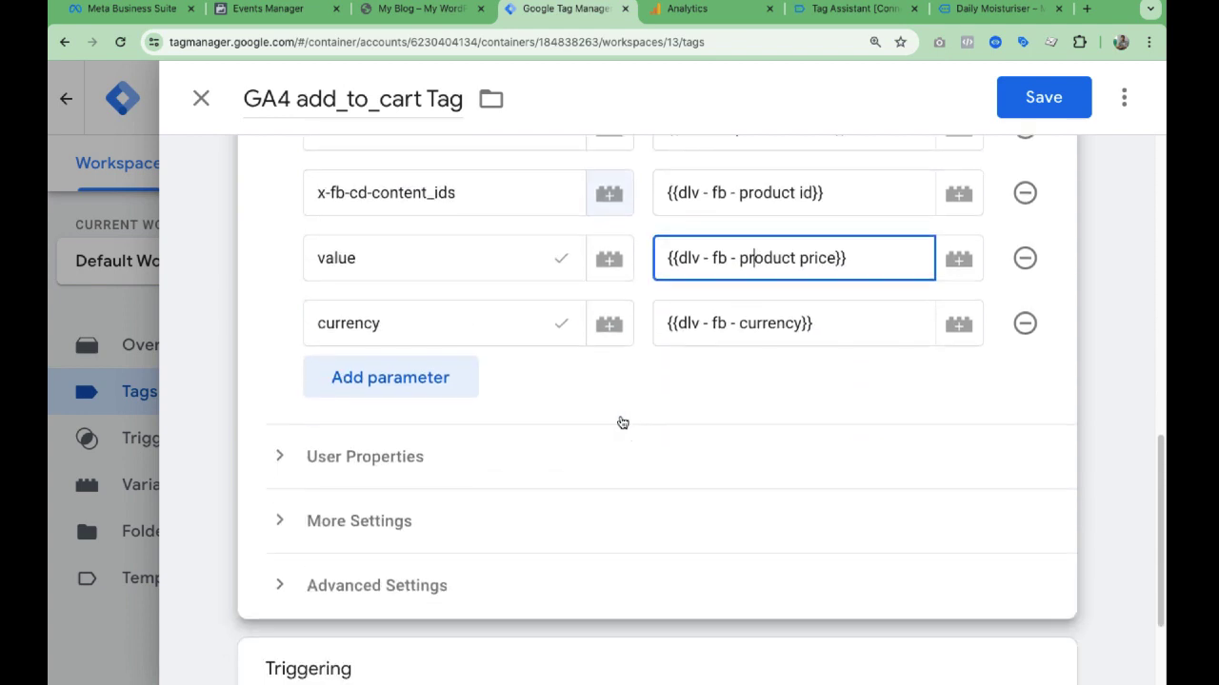
scroll(619, 422, up, 2)
scroll(522, 268, up, 1)
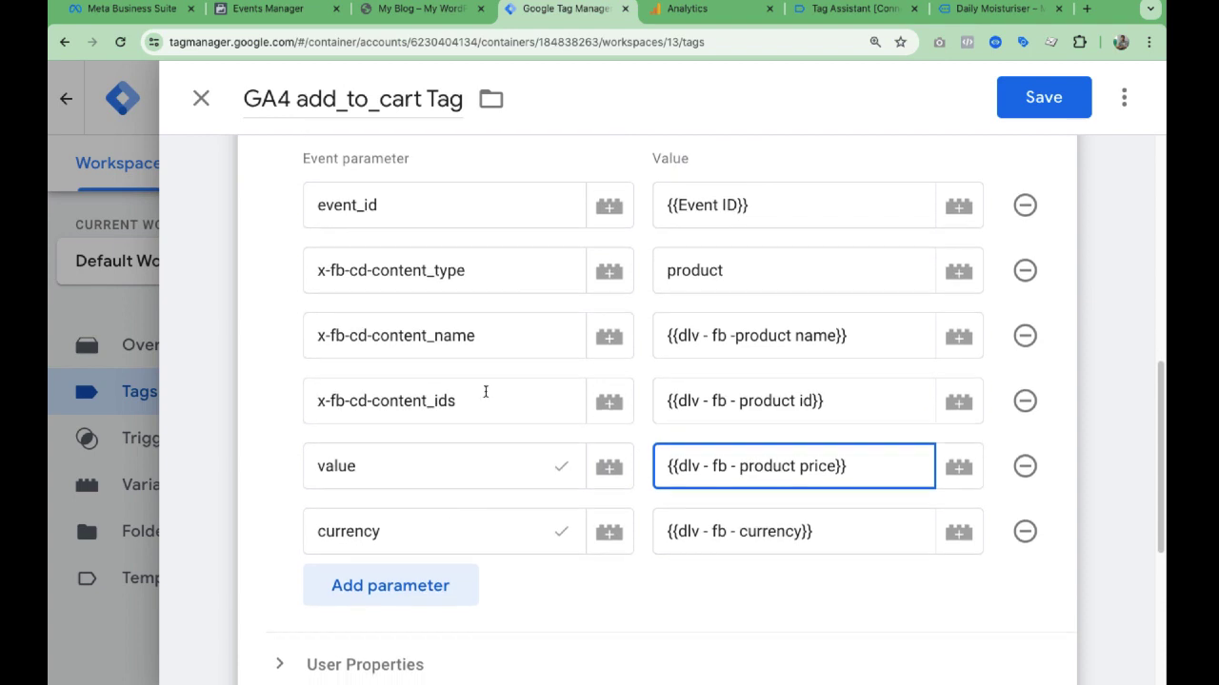
click(432, 597)
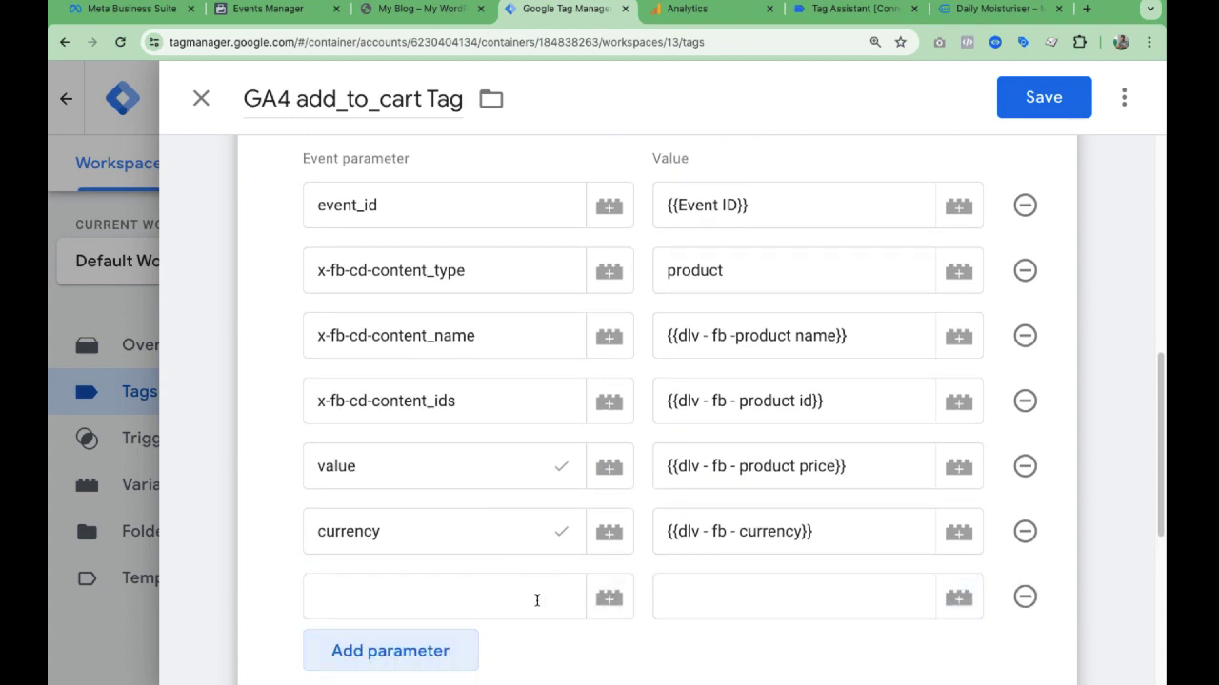
click(536, 601)
text(e)
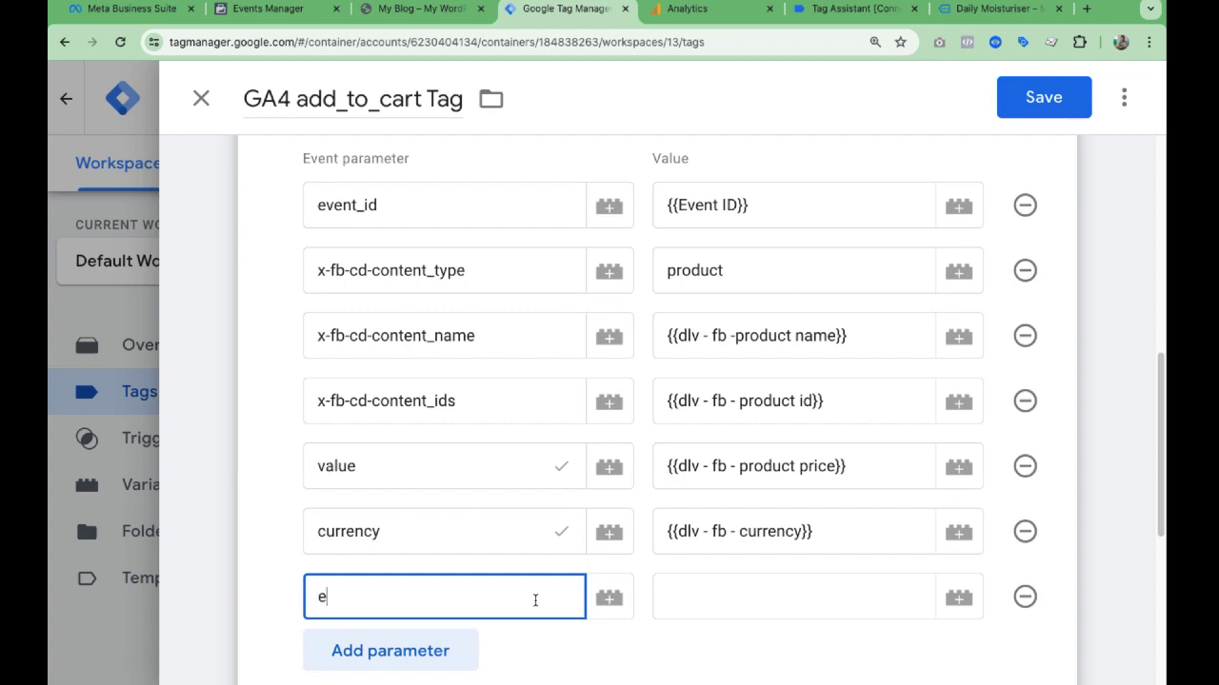
text(vent)
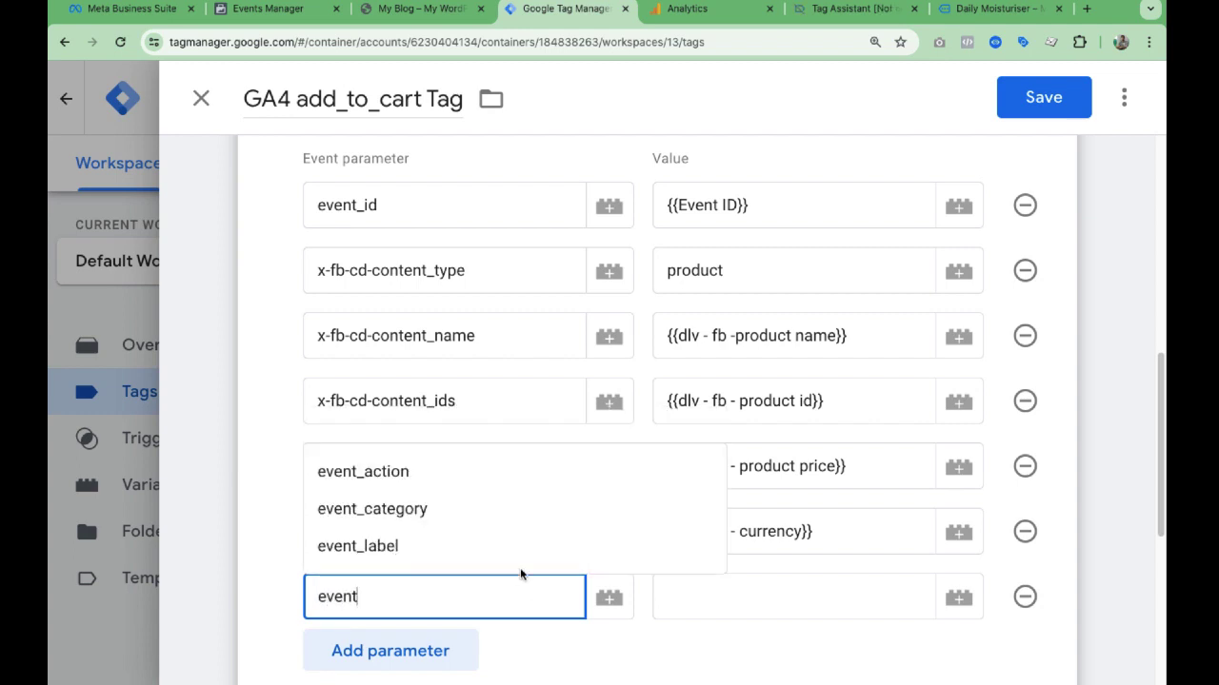
text(_name)
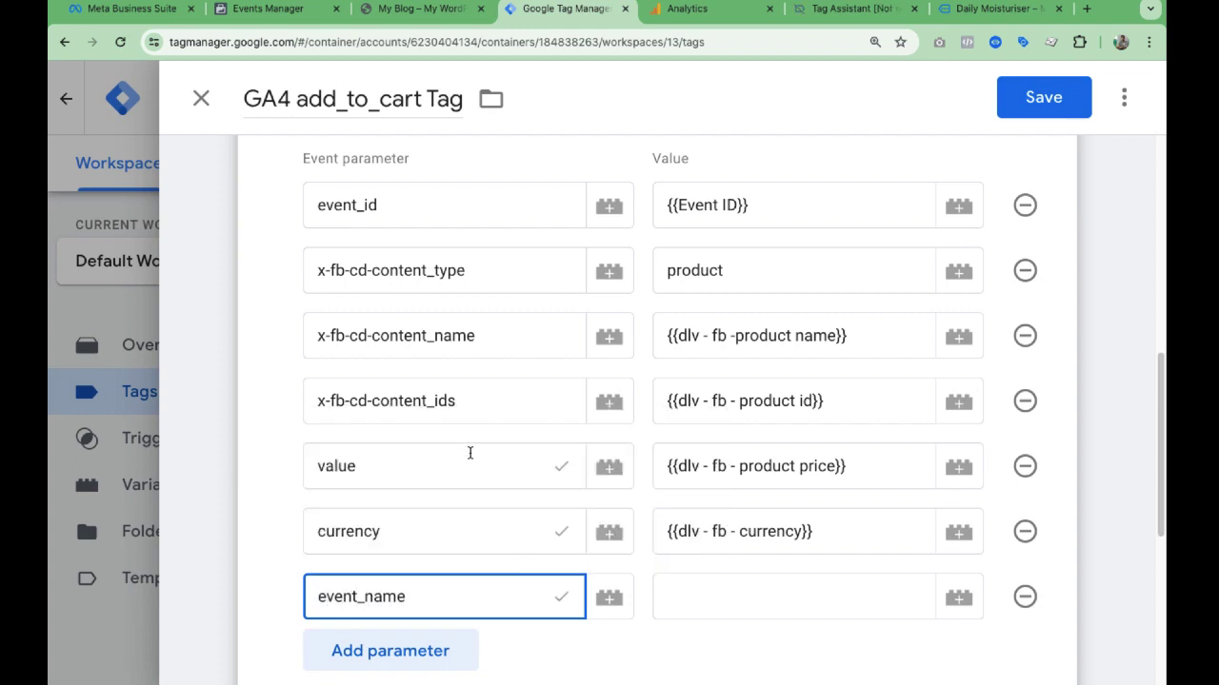
scroll(470, 453, down, 4)
scroll(574, 323, up, 7)
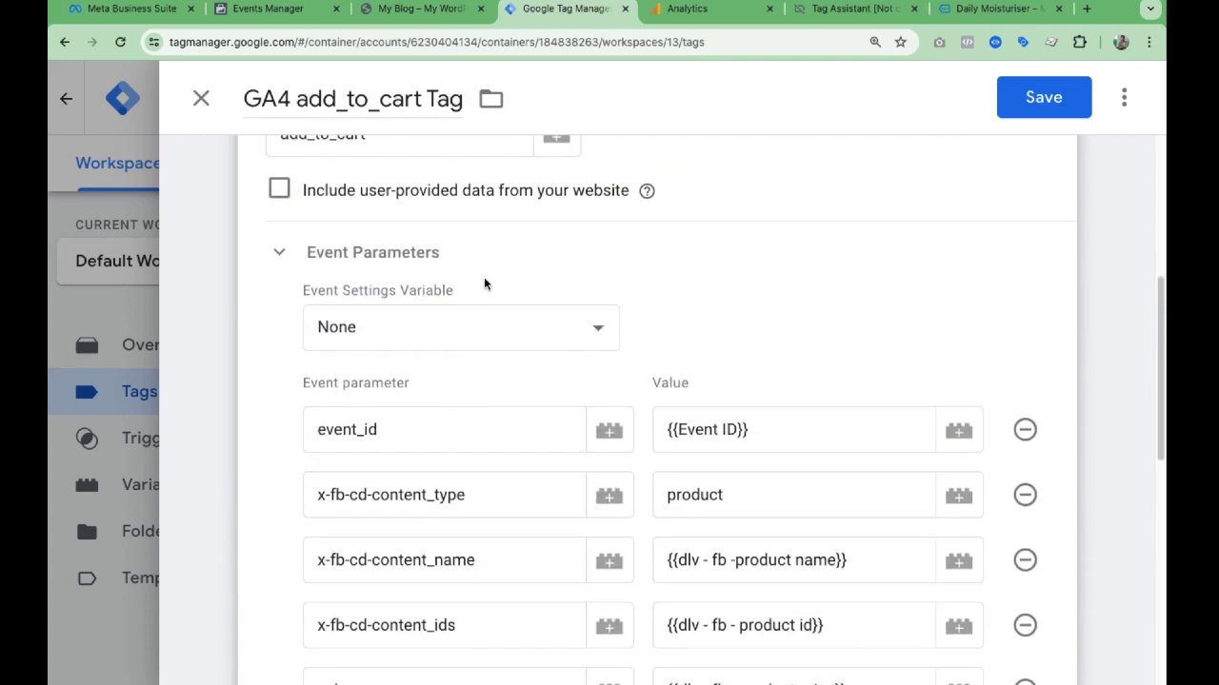
scroll(484, 284, up, 5)
scroll(280, 346, down, 2)
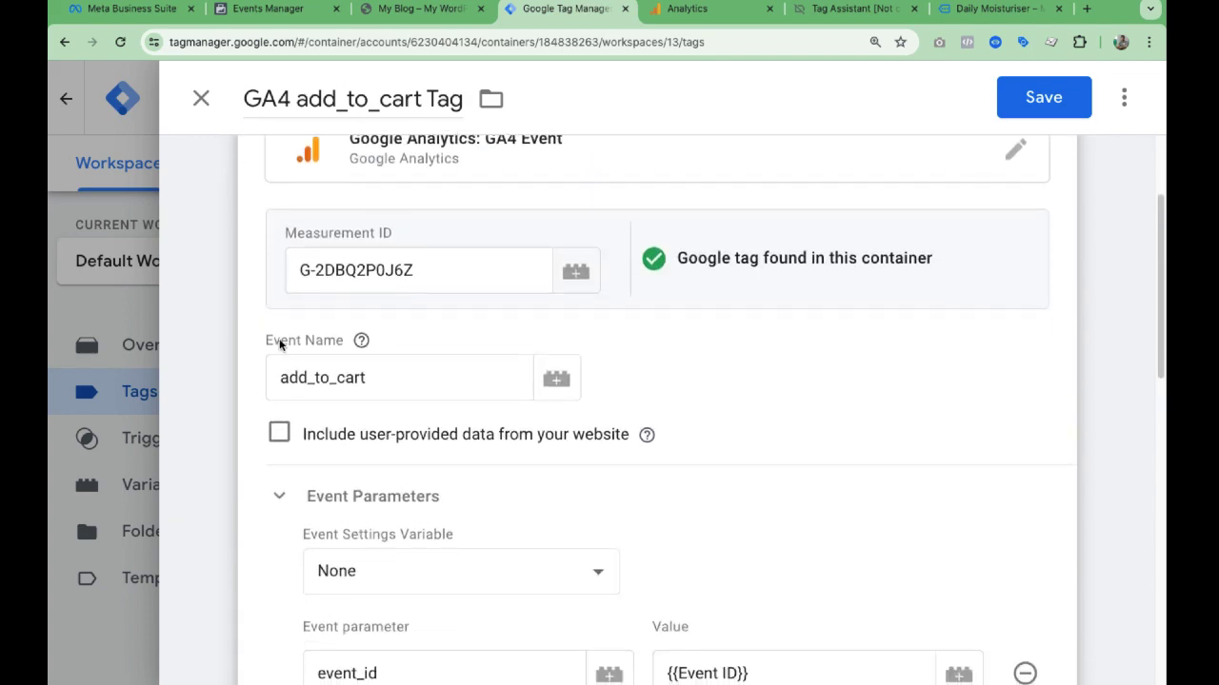
scroll(952, 448, down, 5)
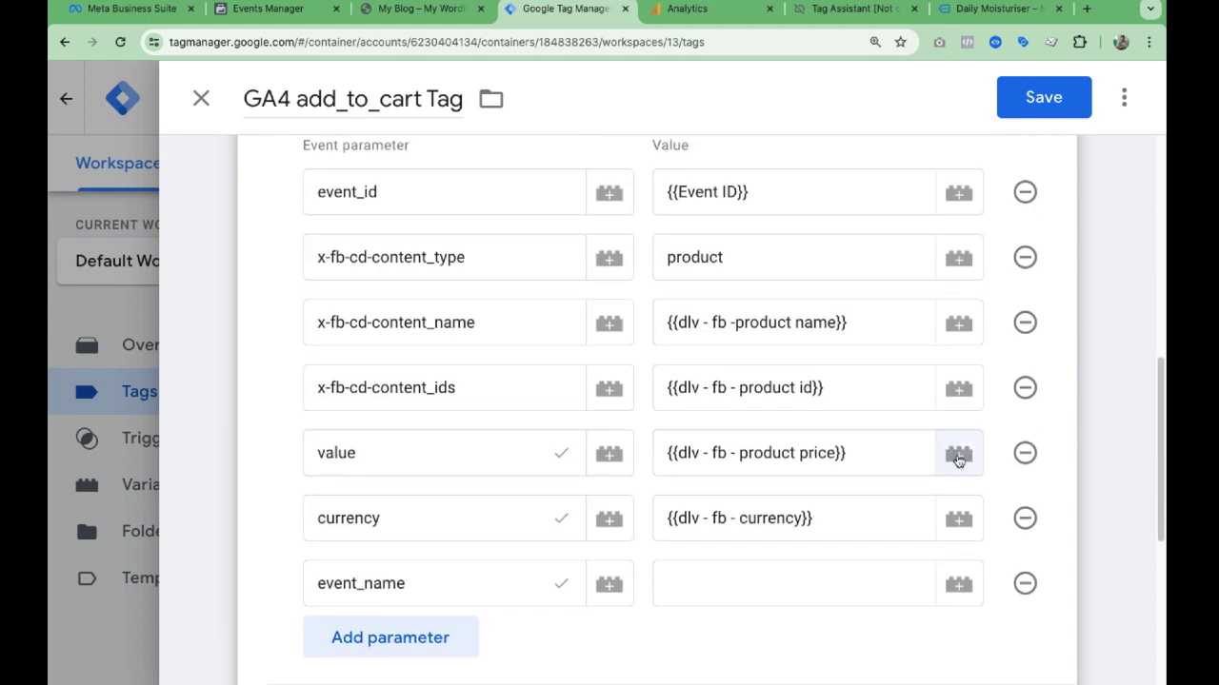
scroll(959, 460, down, 2)
click(1024, 384)
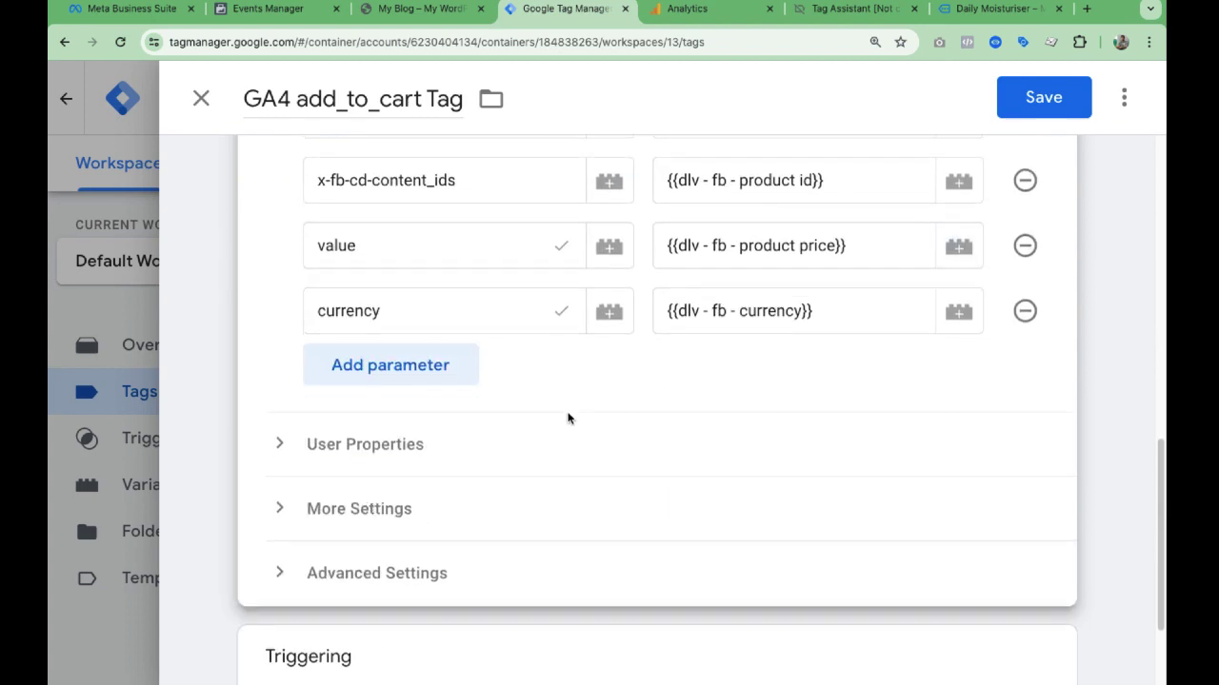
- Examine the GA4 tag's user properties, ecommerce options and advanced settings, down to its firing trigger
scroll(568, 419, down, 2)
click(388, 355)
scroll(368, 357, down, 1)
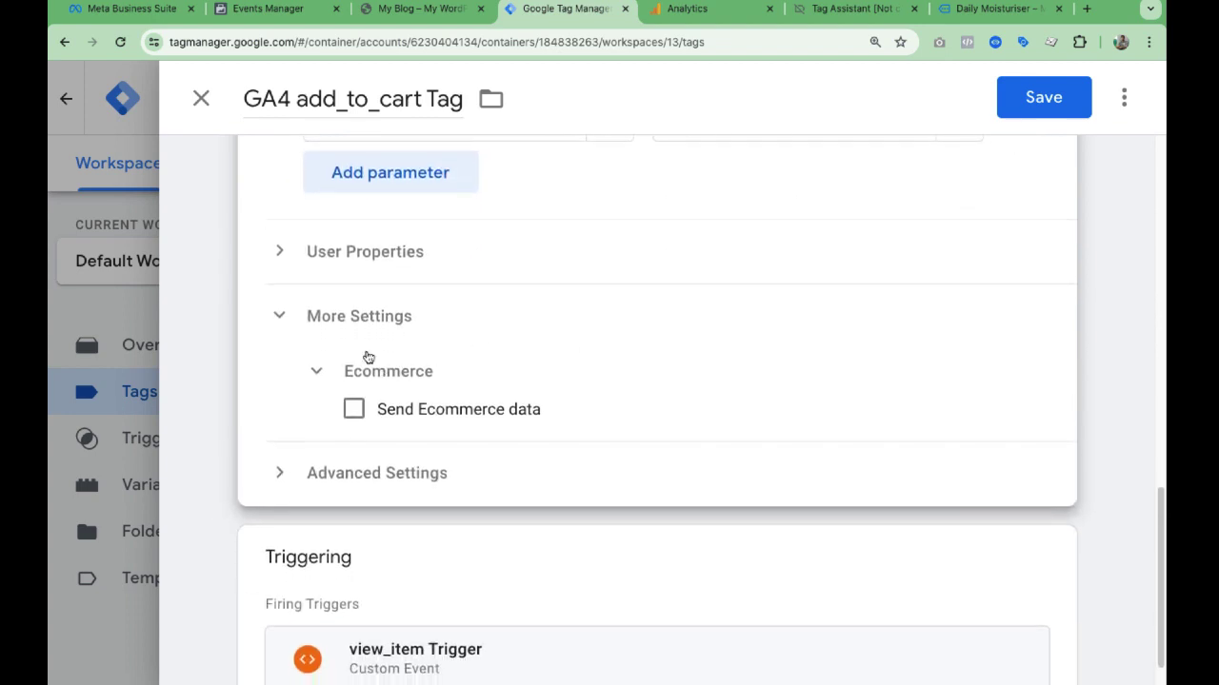
click(373, 257)
scroll(430, 328, down, 2)
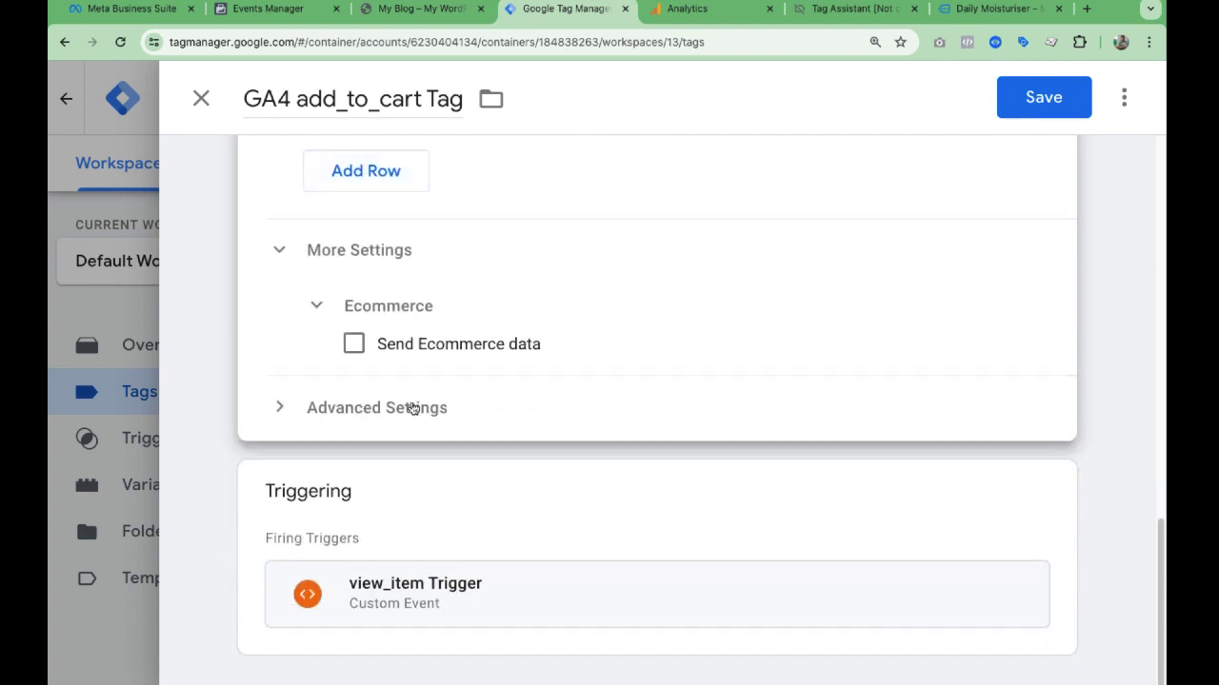
click(415, 408)
scroll(415, 410, down, 1)
scroll(413, 407, down, 4)
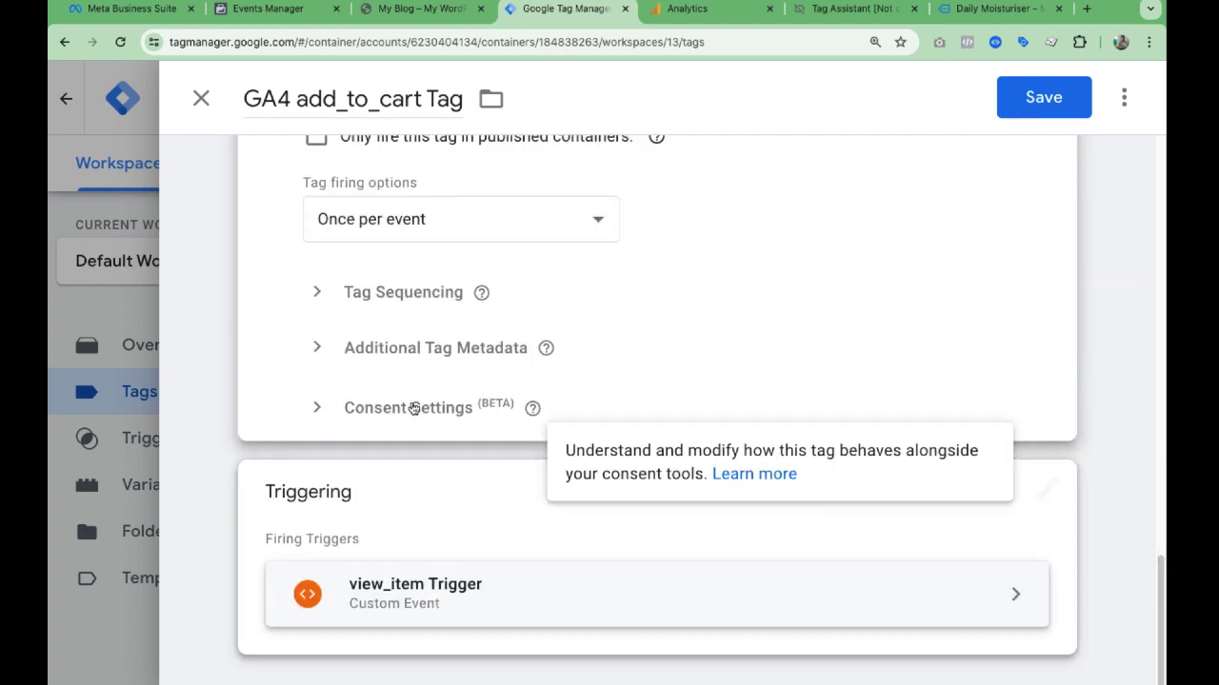
- Replace the tag's view_item Trigger with add_to_cartTrigger as the firing trigger and save the tag
click(528, 593)
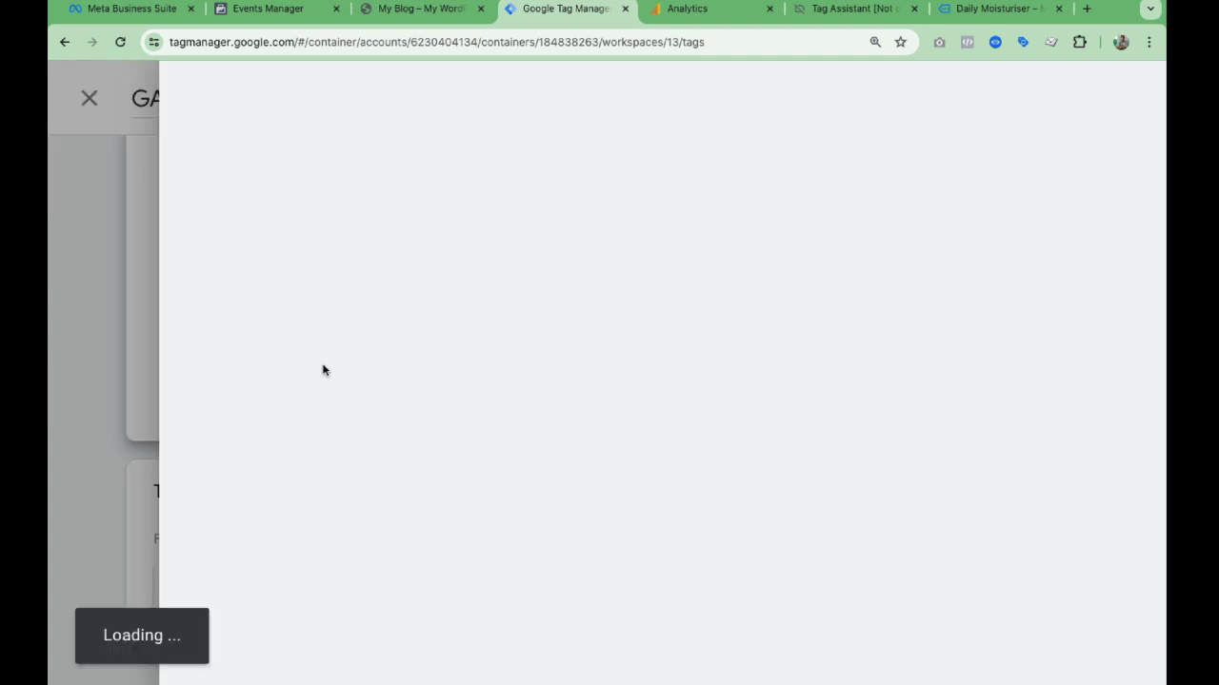
click(107, 245)
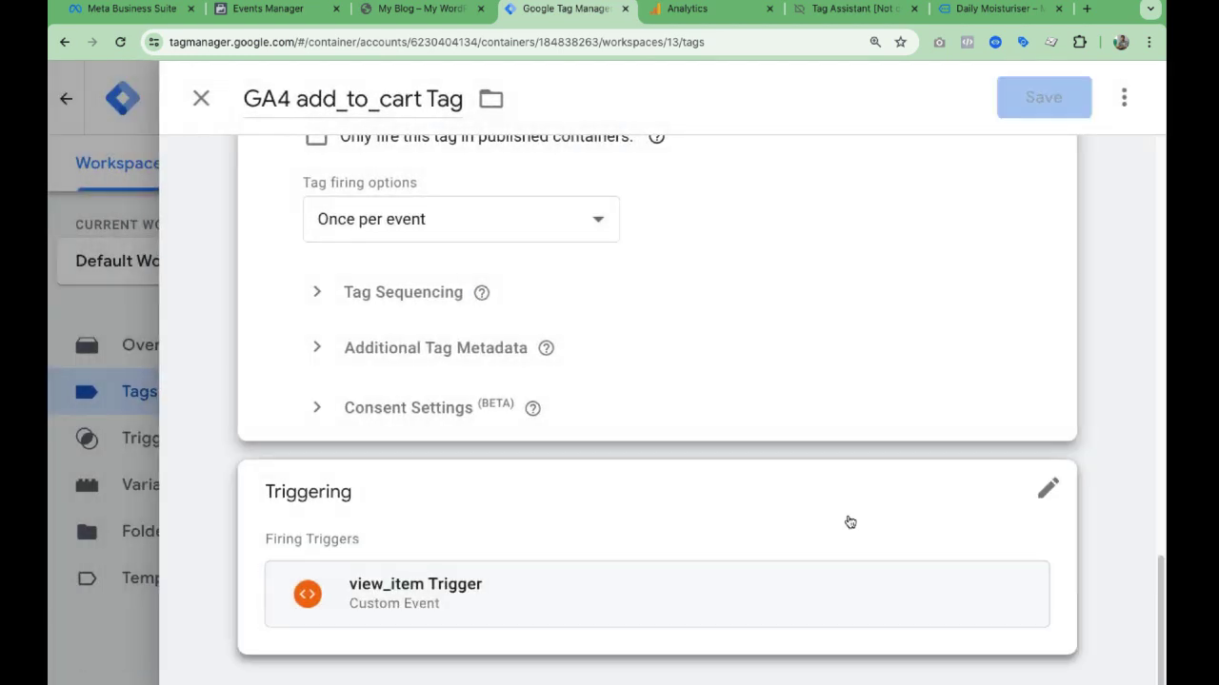
click(1041, 493)
click(1015, 543)
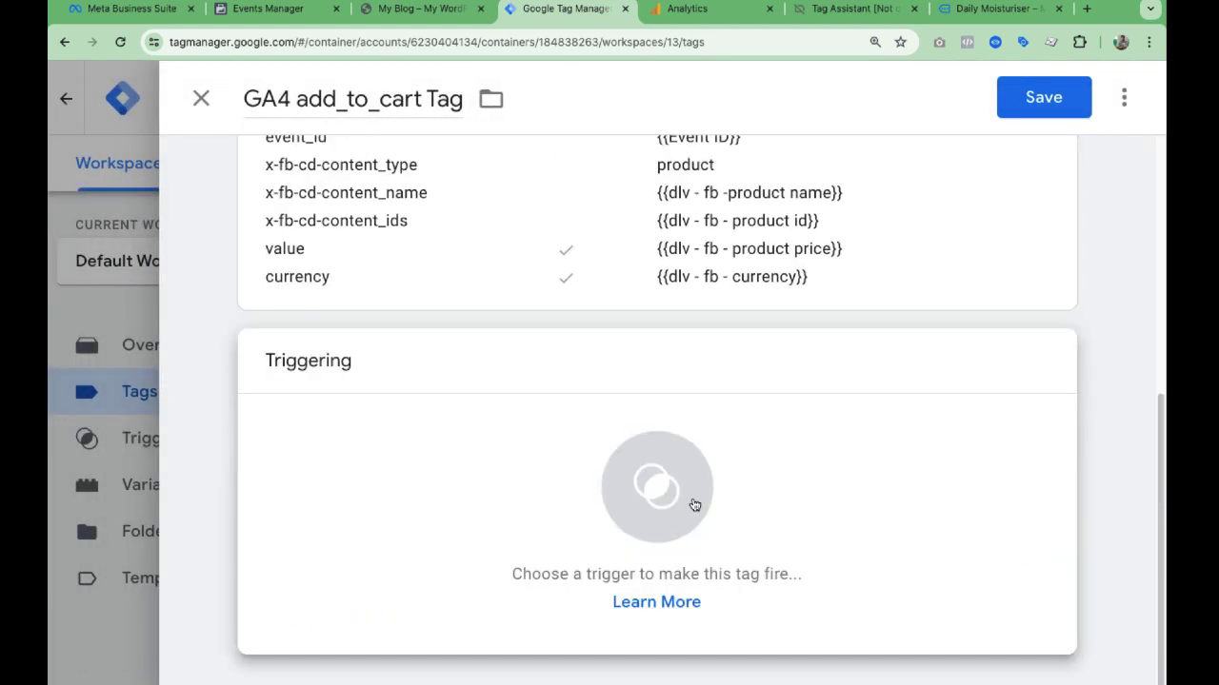
click(695, 505)
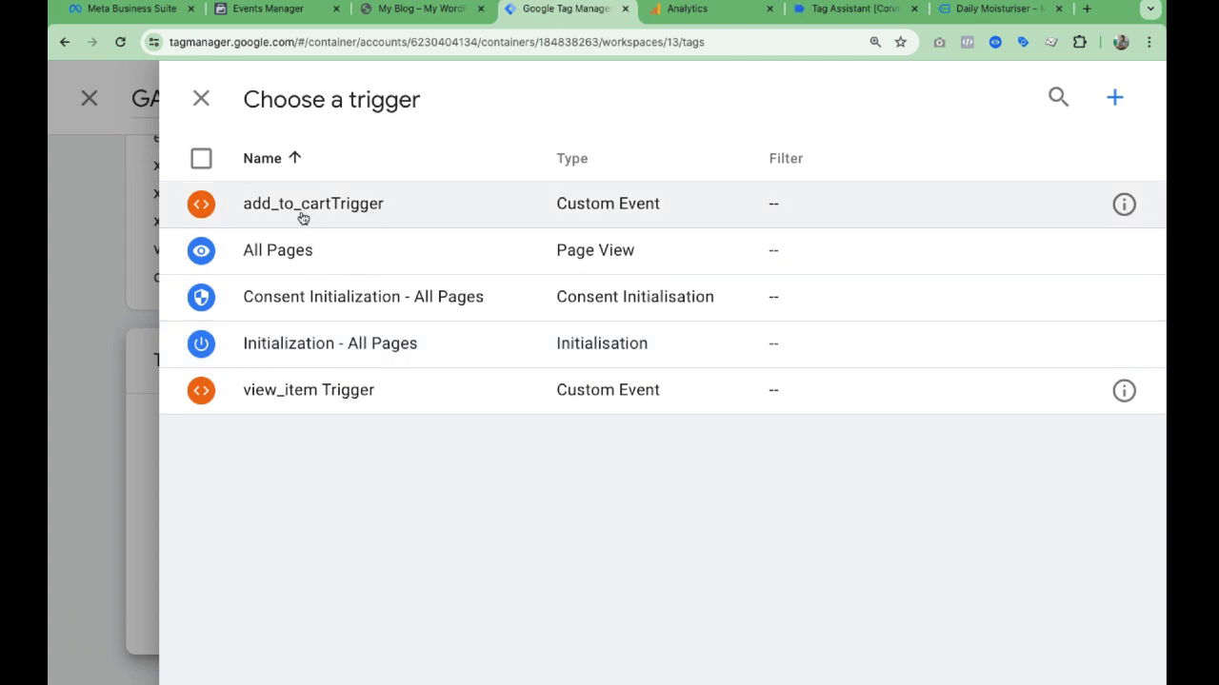
click(298, 216)
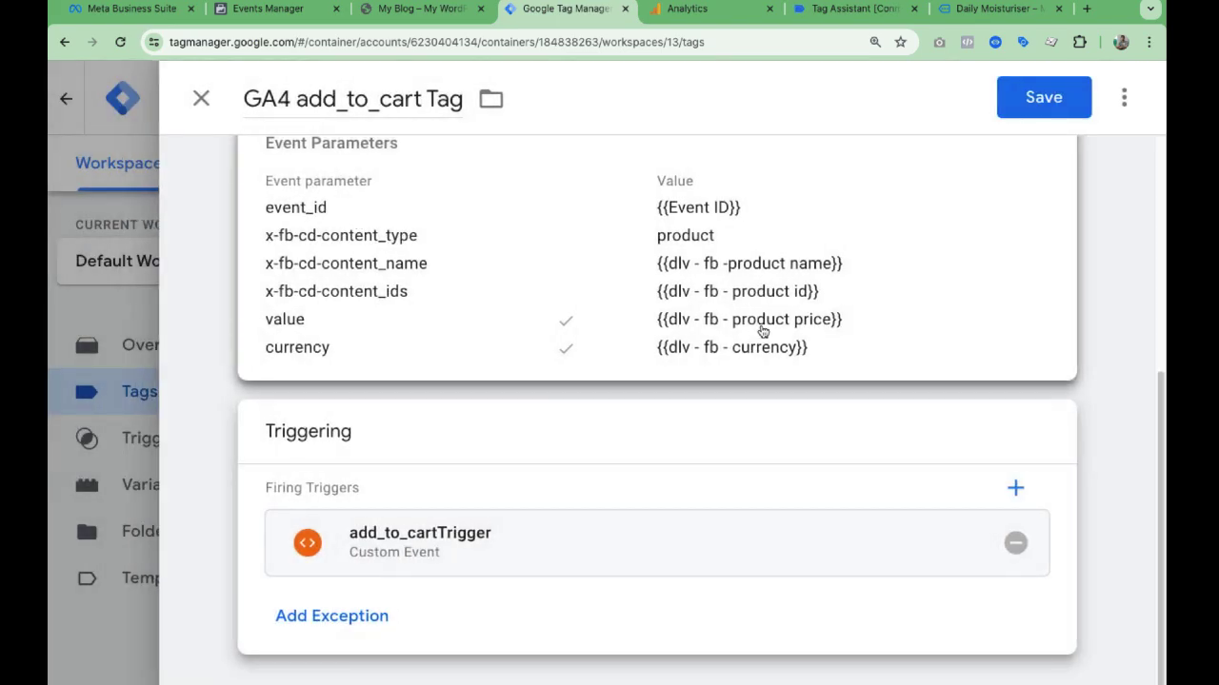
click(1038, 98)
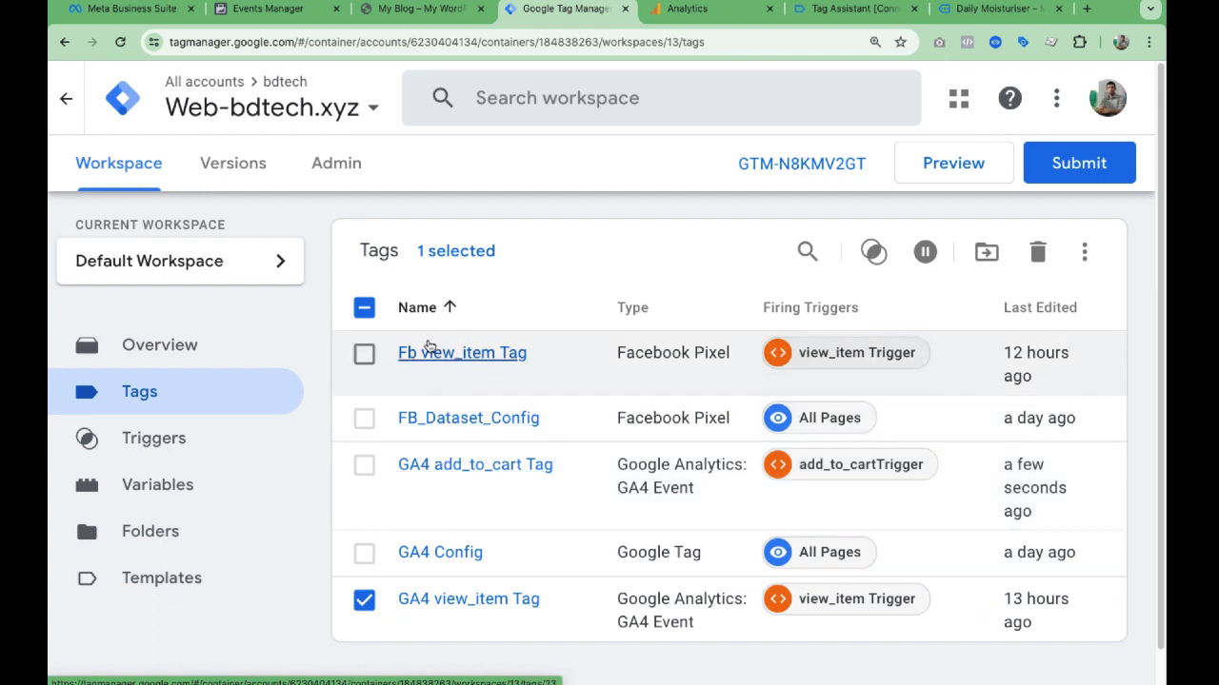
- Make a copy of the Fb view_item Tag and rename it to Fb add_to_cart Tag
click(427, 352)
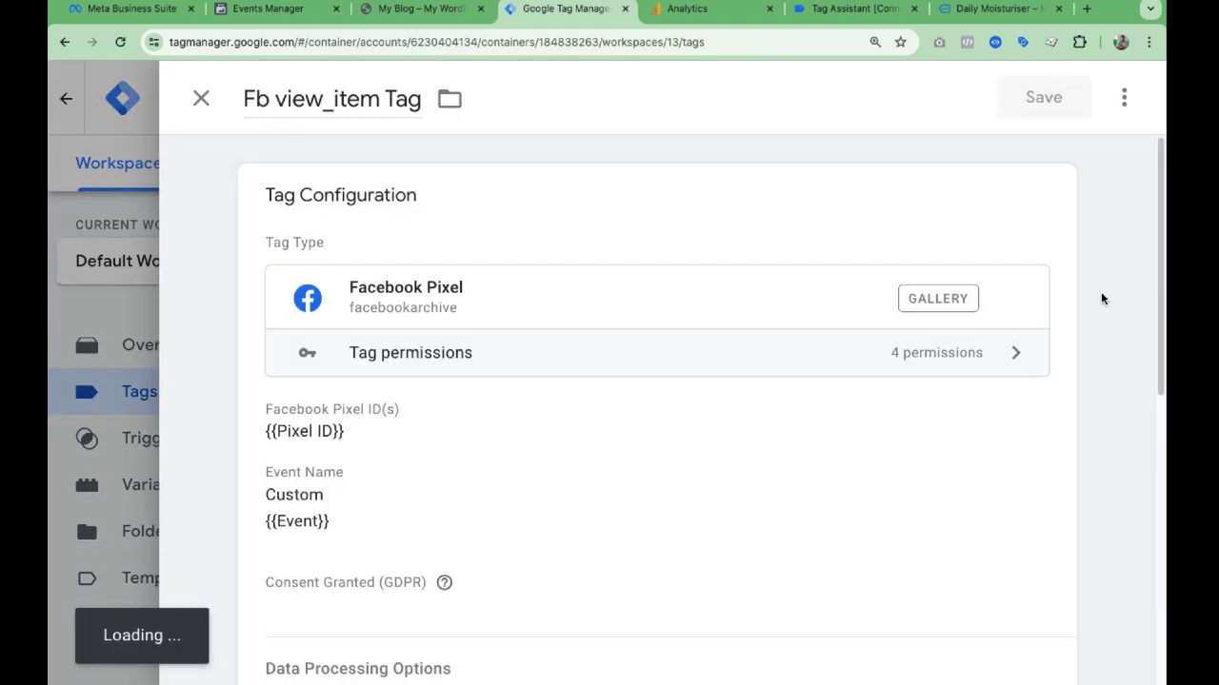
click(1123, 97)
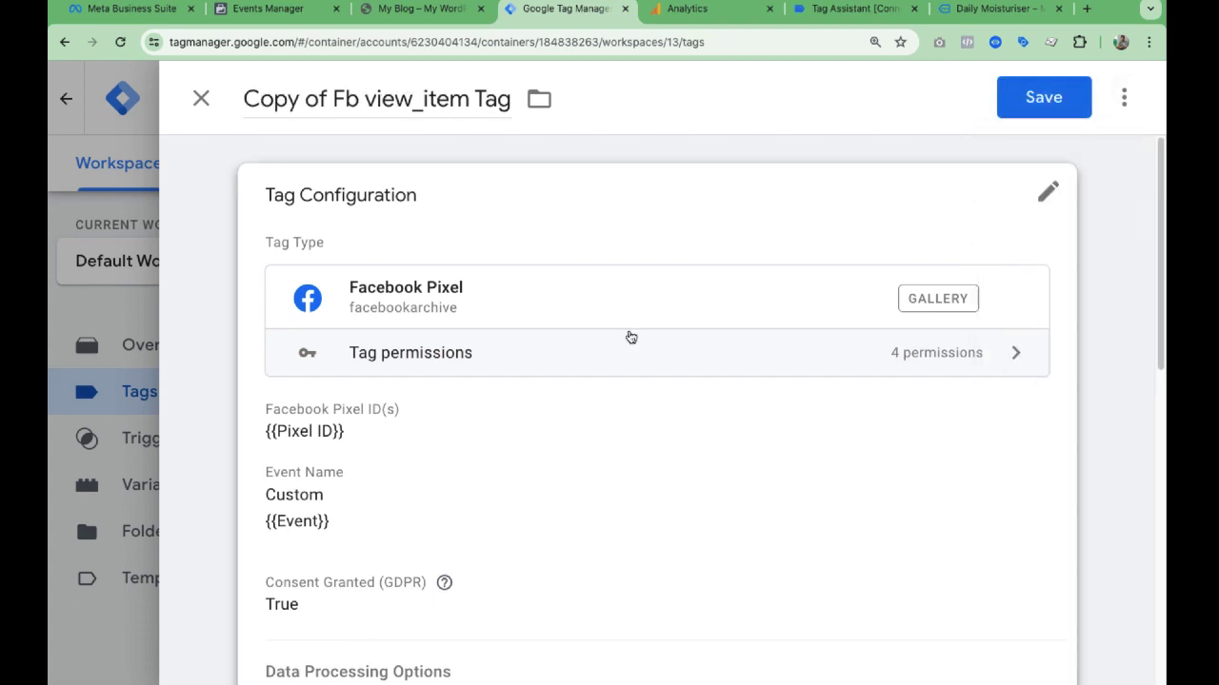
double_click(431, 99)
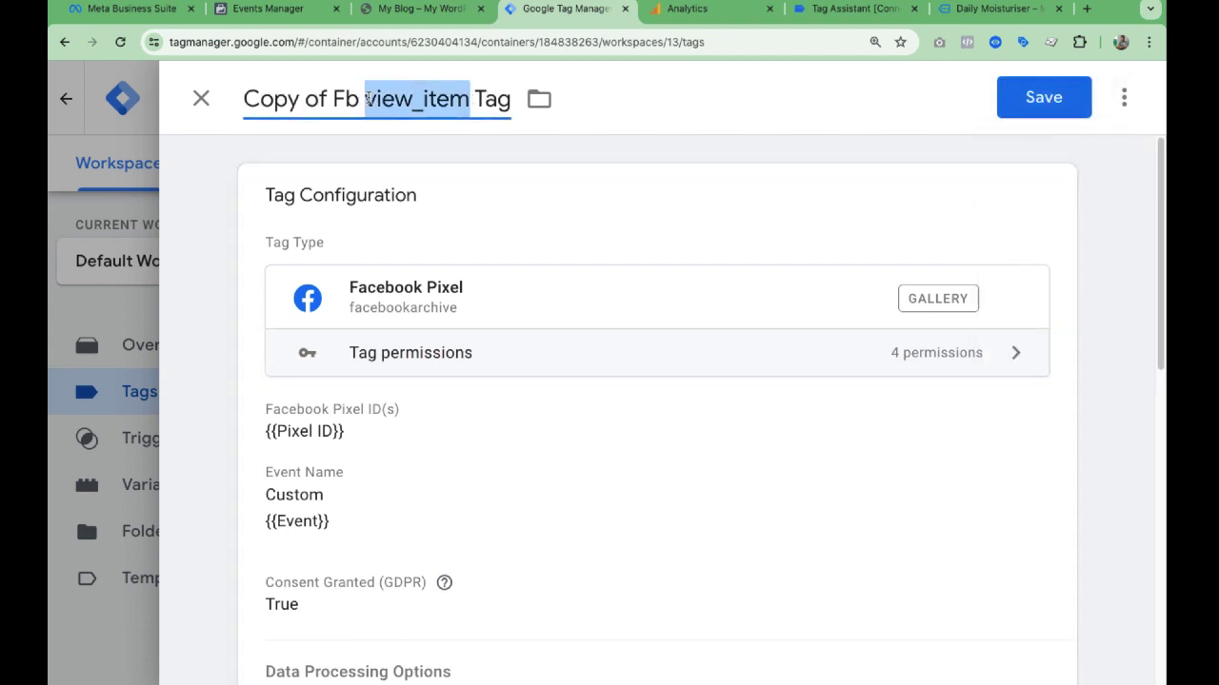
text(add_to_cart)
drag(332, 99, 76, 99)
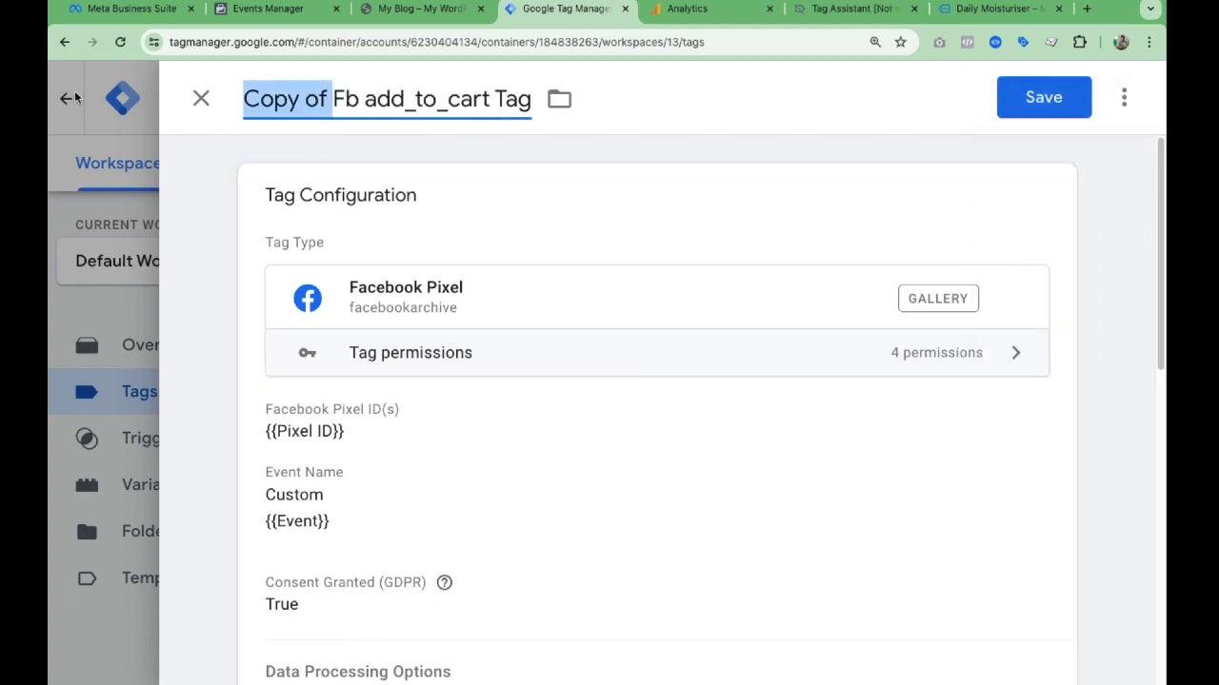
key(BackSpace)
- Edit the Facebook Pixel tag's configuration and set its event name to the standard event AddToCart
scroll(506, 392, down, 1)
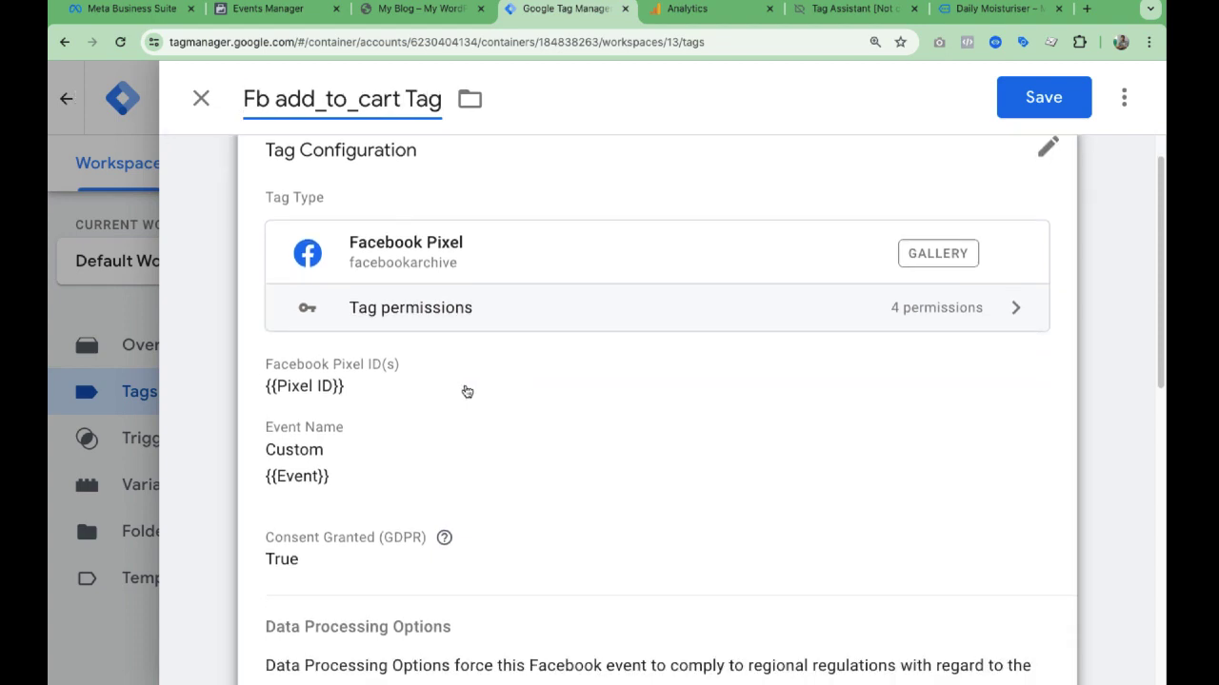
click(1046, 150)
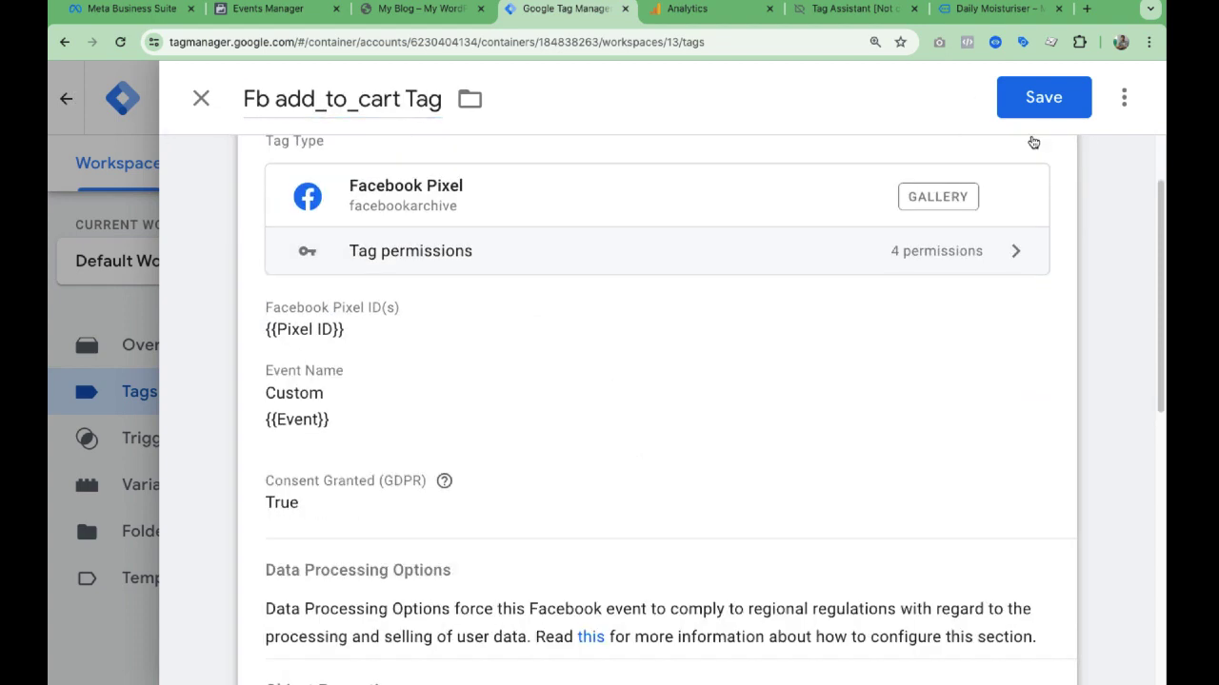
scroll(1015, 196, down, 2)
scroll(1015, 196, up, 3)
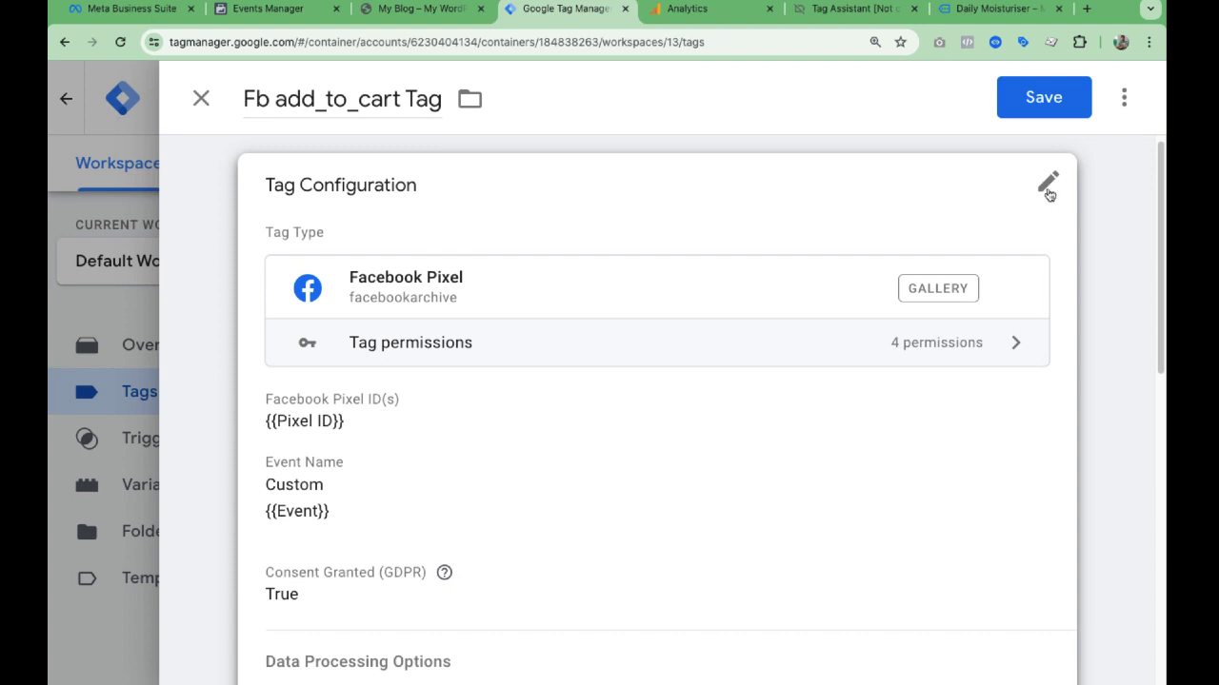
click(1049, 194)
scroll(373, 427, down, 3)
click(331, 390)
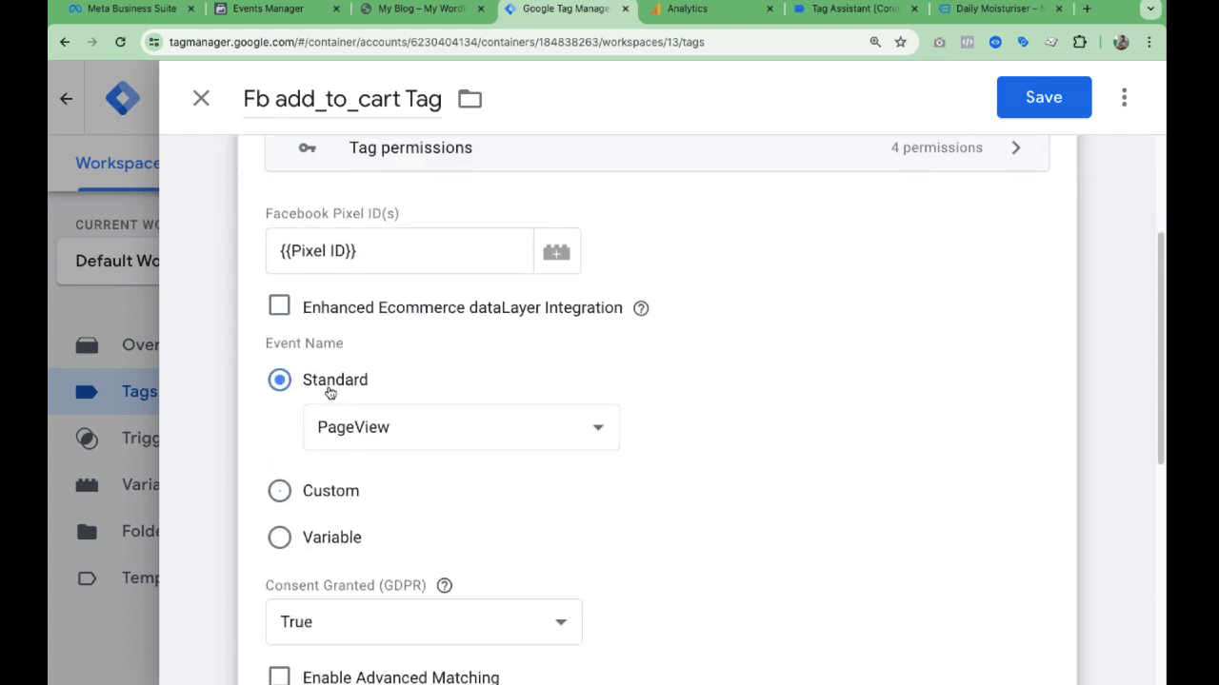
click(364, 430)
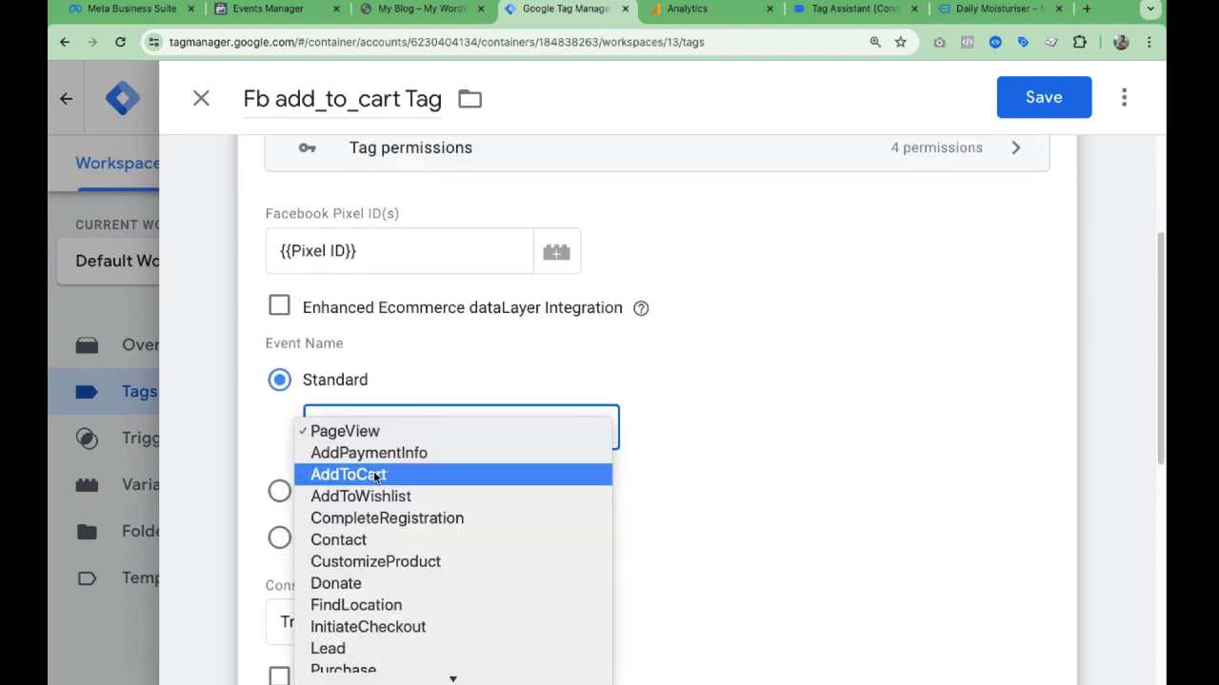
click(377, 476)
- Examine the Facebook tag's object properties and the data layer variables assigned to them
scroll(399, 480, down, 2)
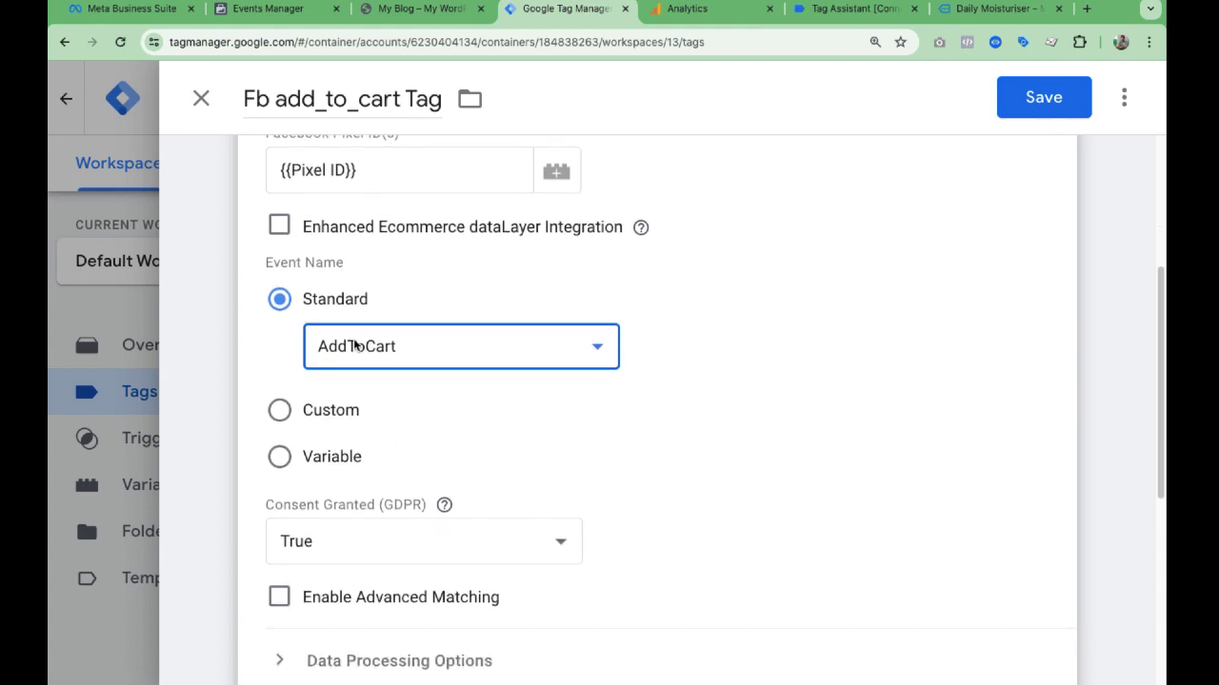
scroll(422, 435, down, 2)
click(368, 471)
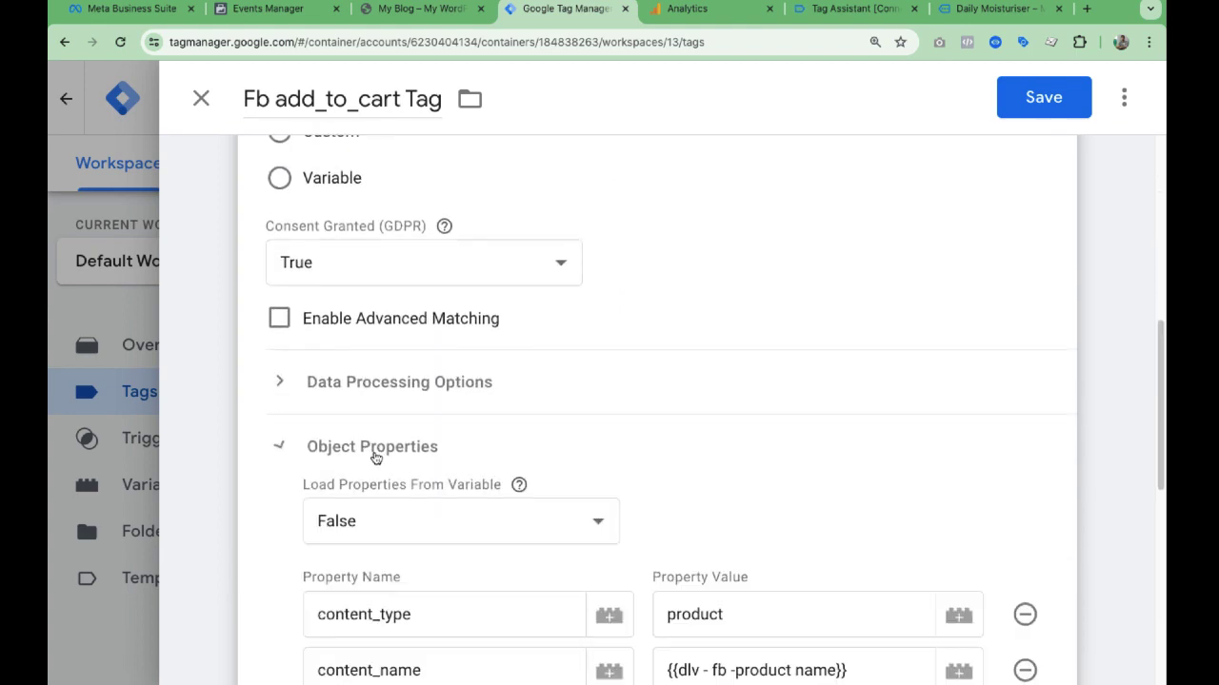
scroll(476, 472, down, 4)
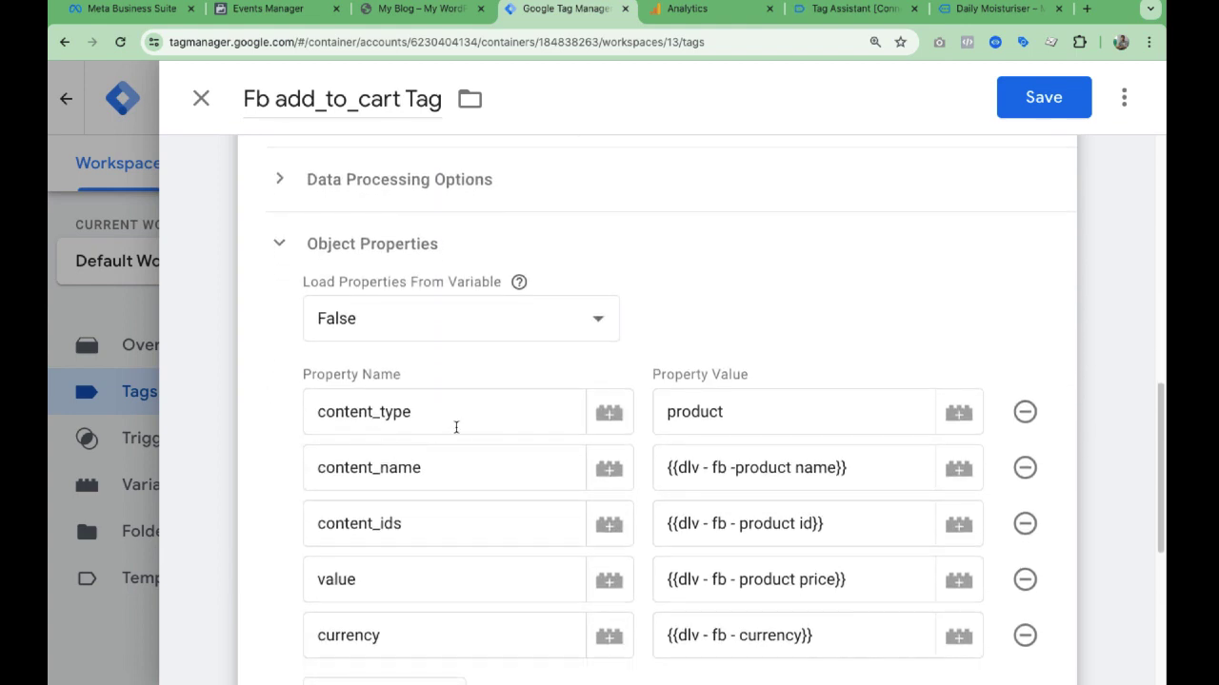
scroll(758, 460, down, 1)
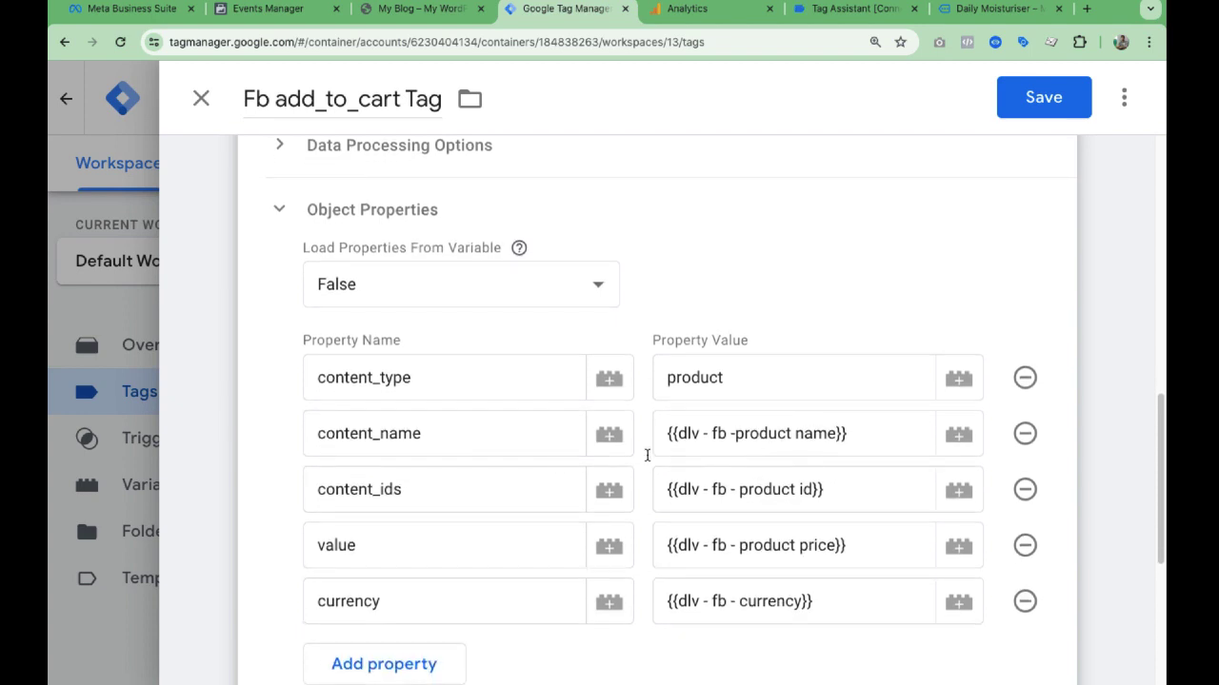
click(814, 445)
scroll(699, 354, down, 3)
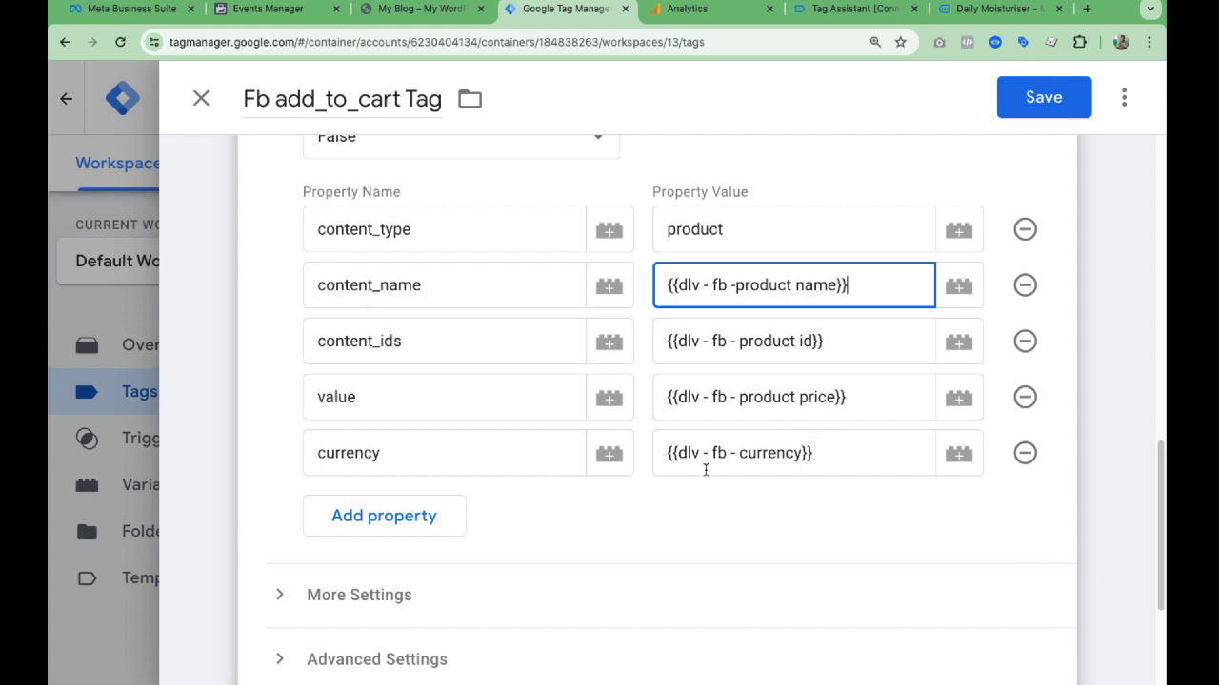
- Replace the Facebook tag's view_item Trigger with add_to_cartTrigger as its firing trigger and save the tag
scroll(742, 470, down, 5)
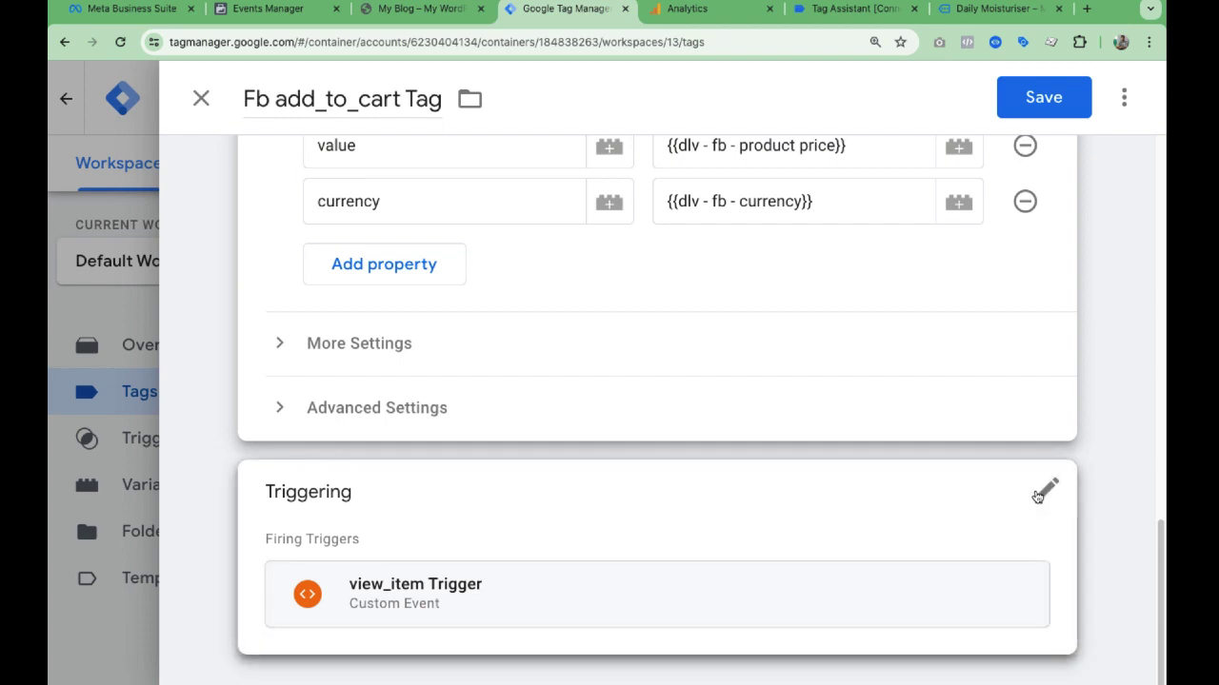
click(1047, 489)
click(1015, 543)
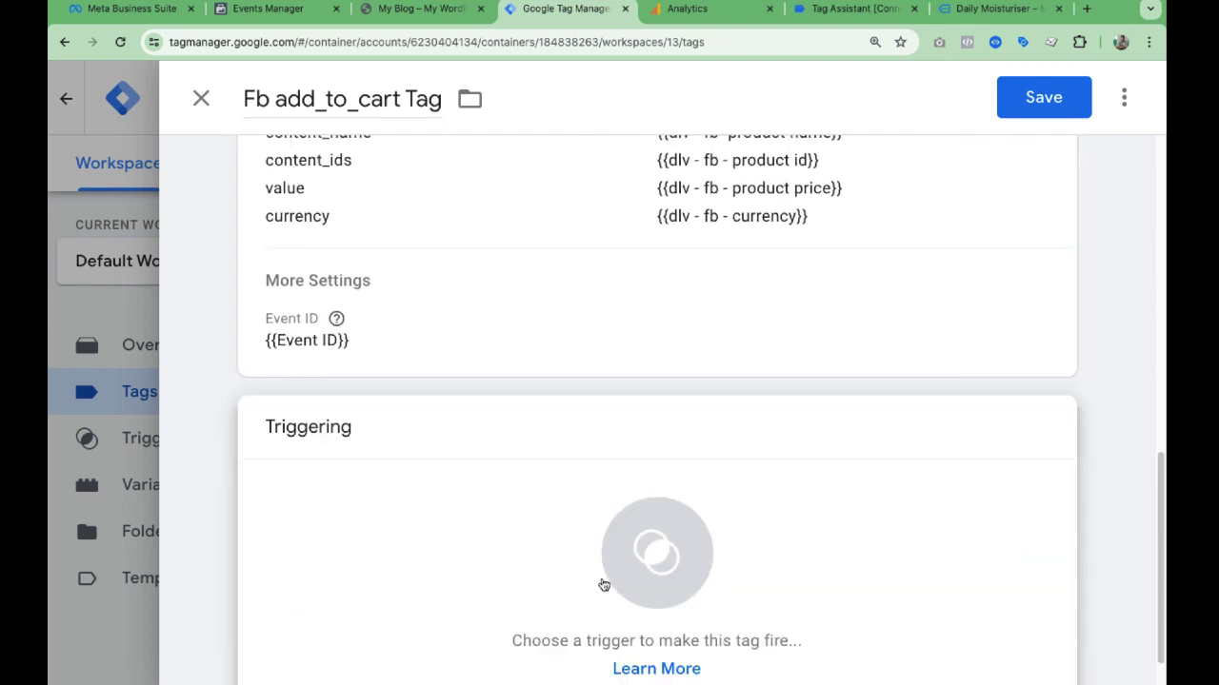
click(601, 582)
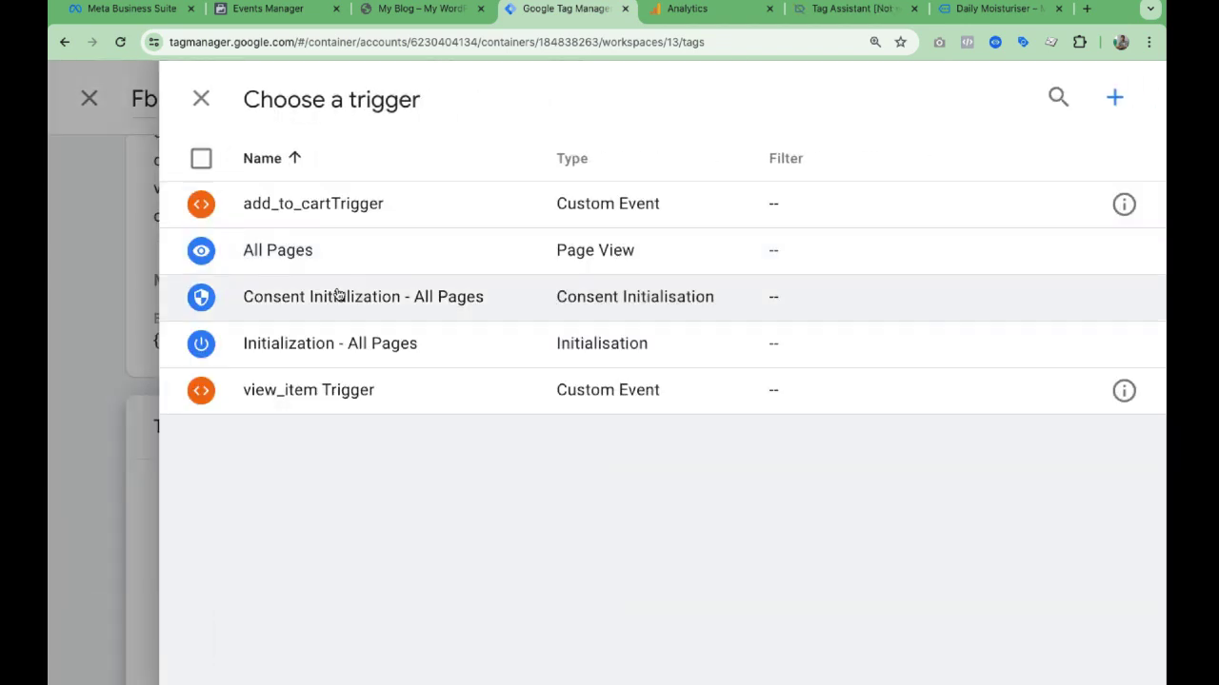
click(307, 206)
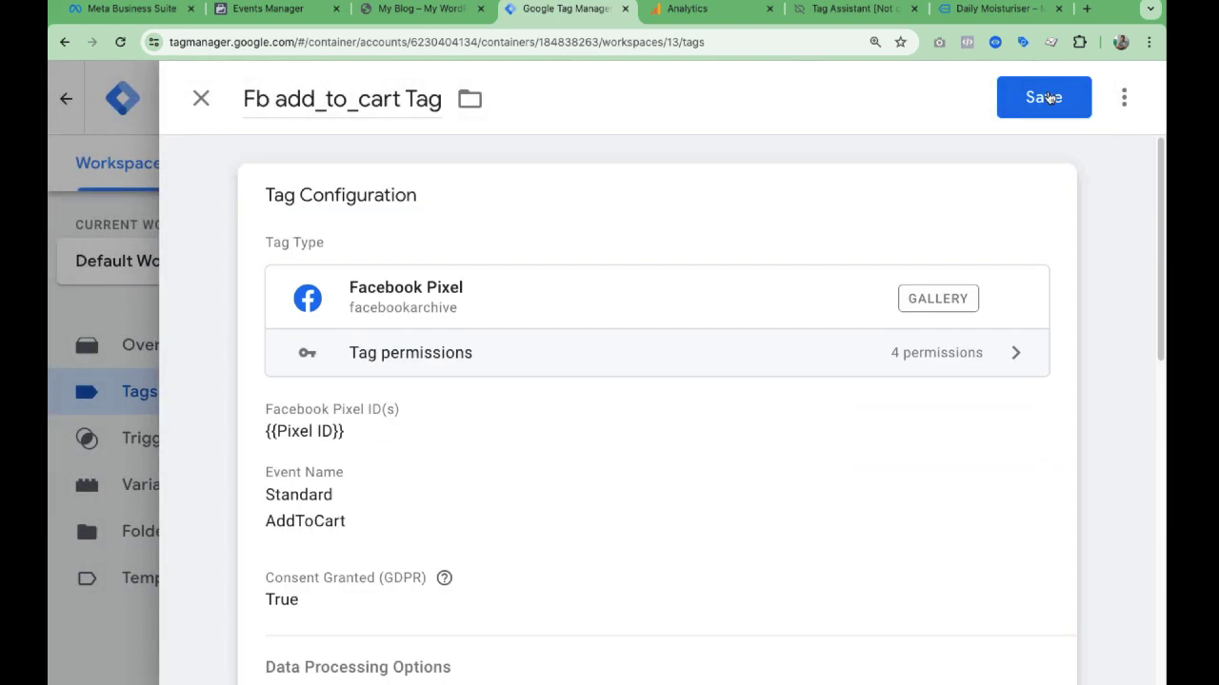
click(1044, 98)
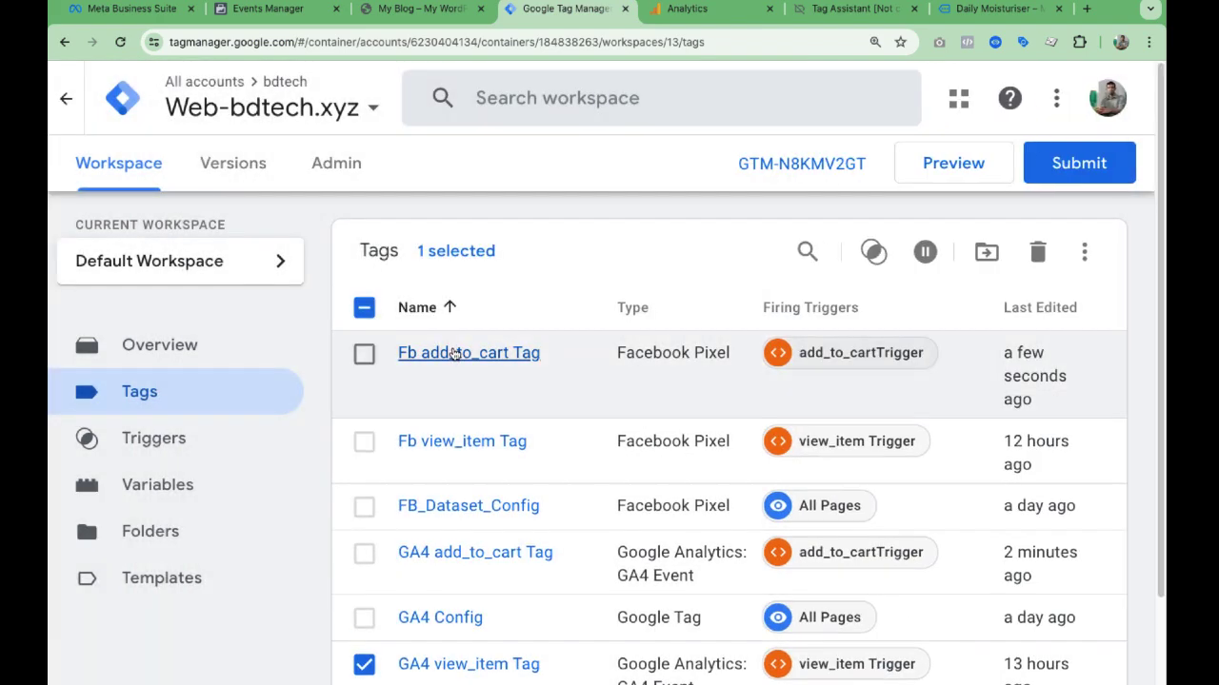
- Deselect GA4 view_item Tag in the tag list and look over the container's user-defined variables
scroll(677, 294, down, 2)
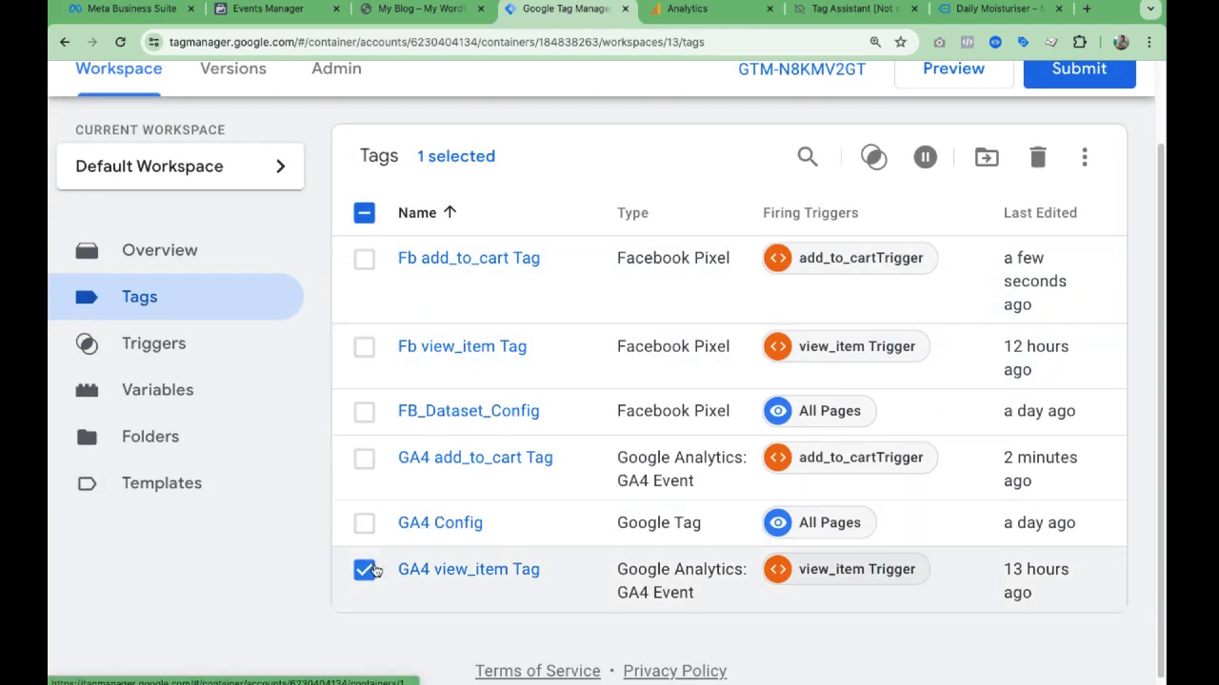
click(364, 570)
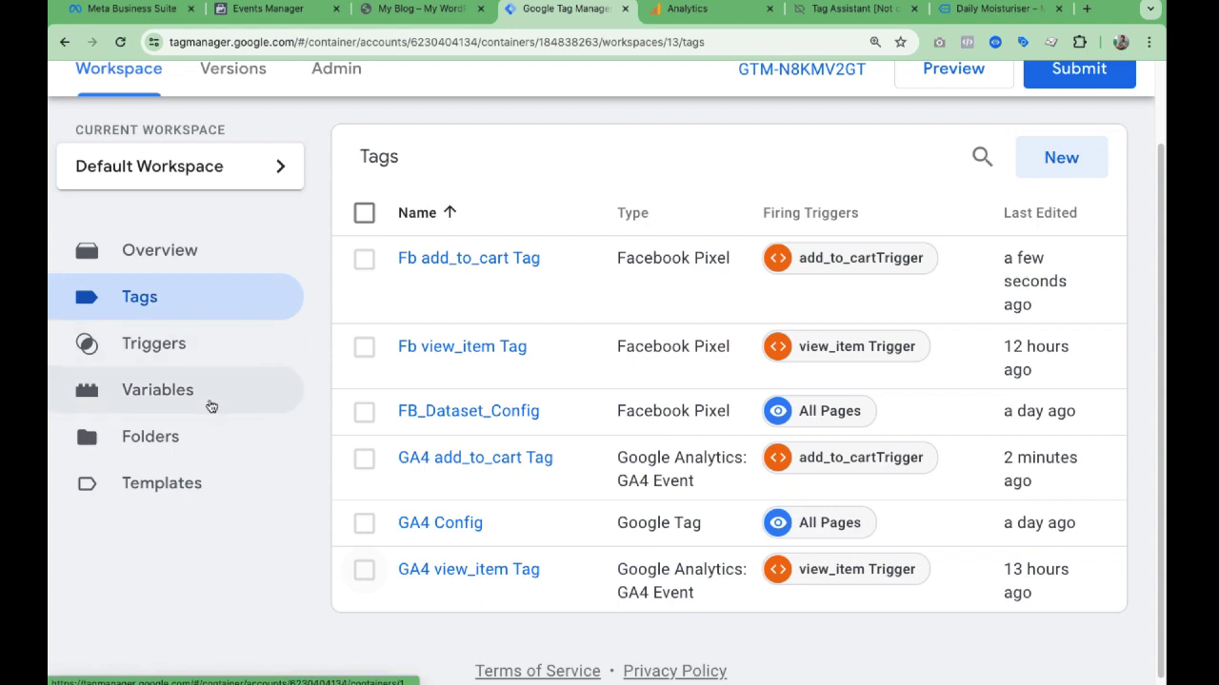
click(219, 394)
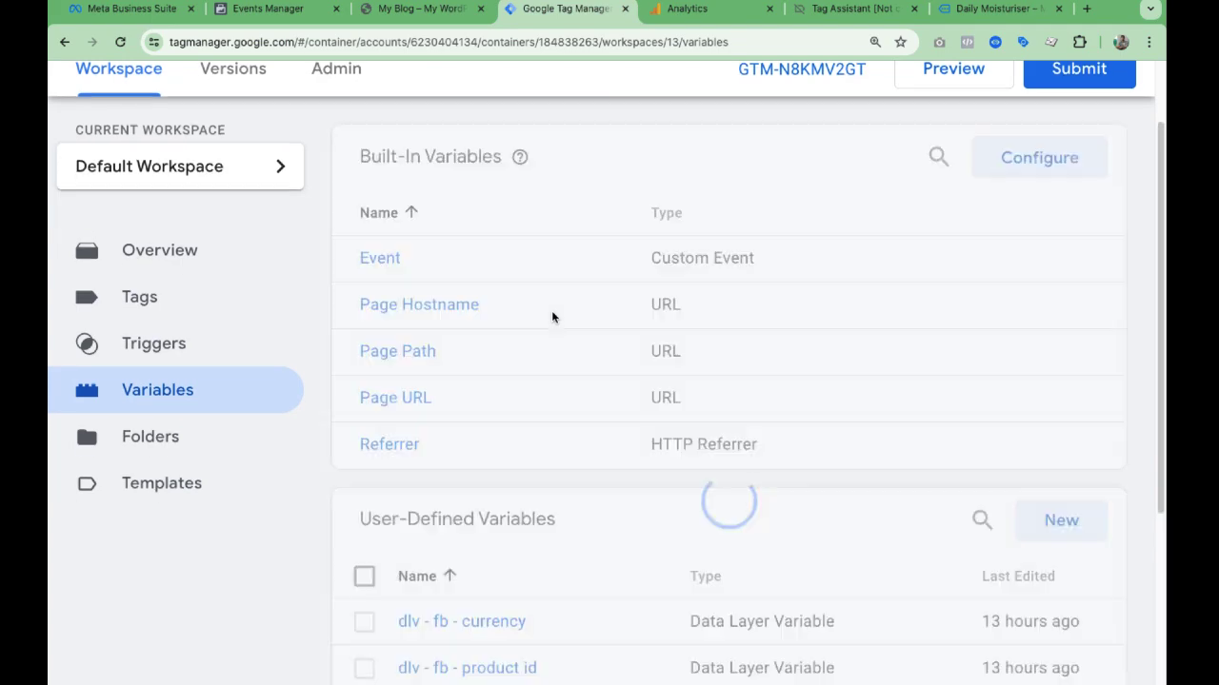
scroll(552, 314, down, 3)
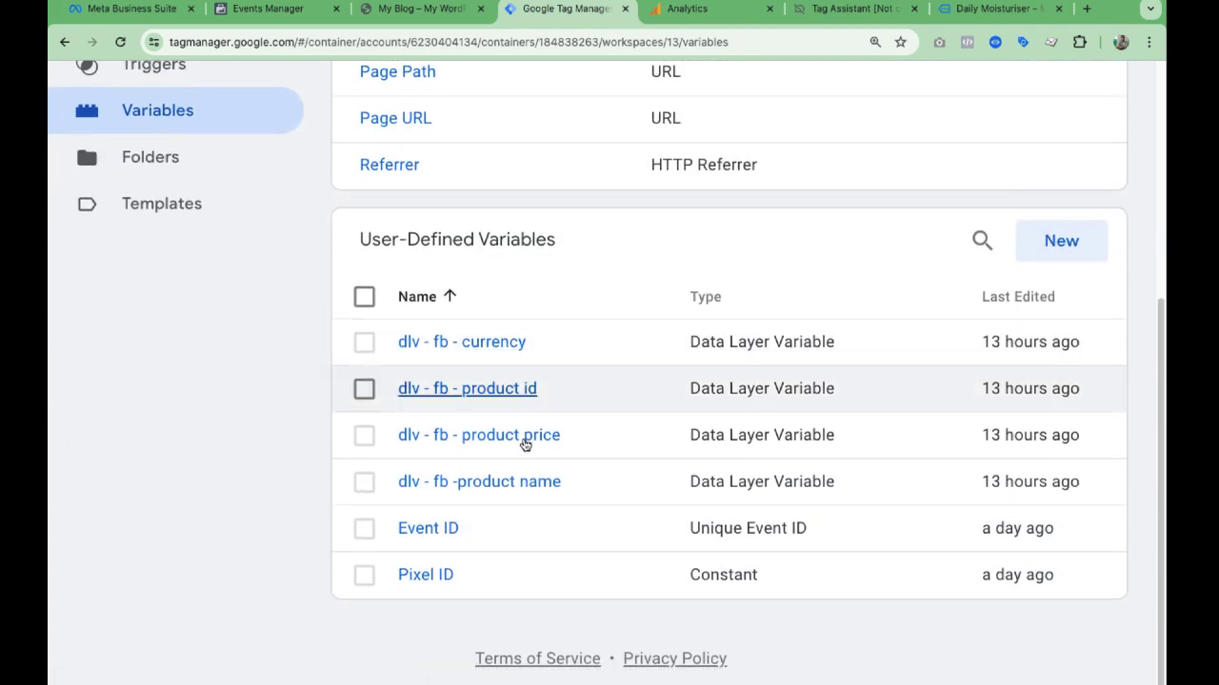
scroll(770, 429, up, 4)
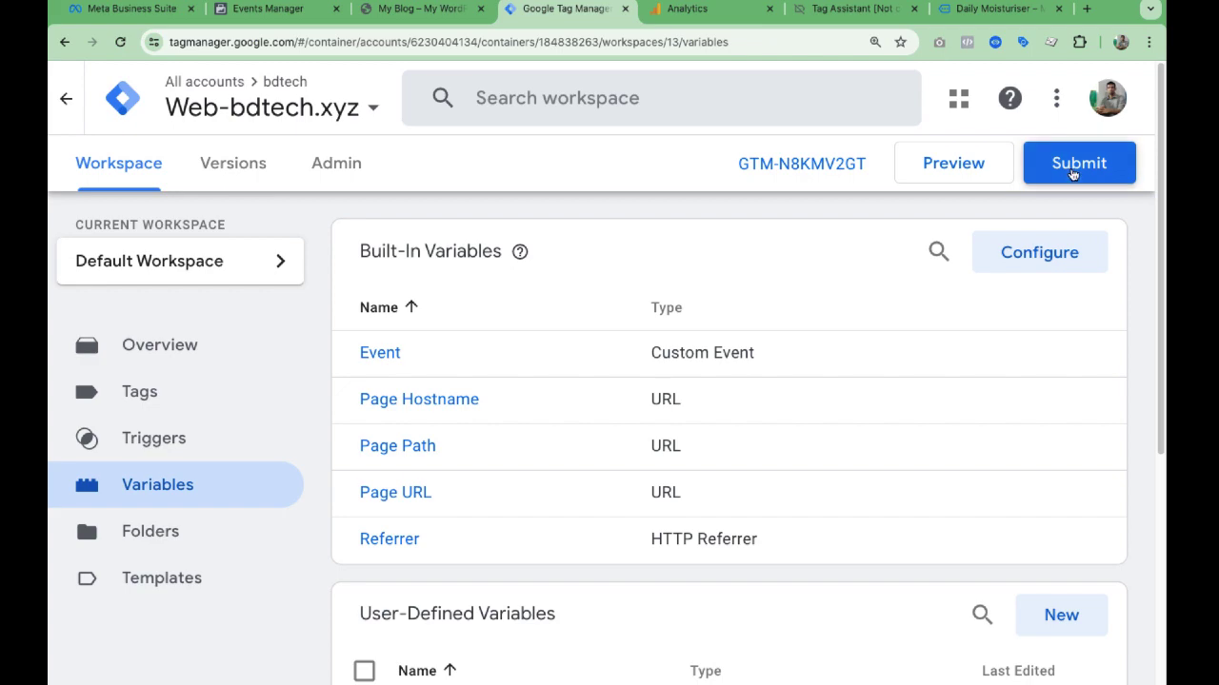
- Publish the container changes as a version named "add_to_cart event set up" and close the version summary
click(1073, 170)
click(1070, 97)
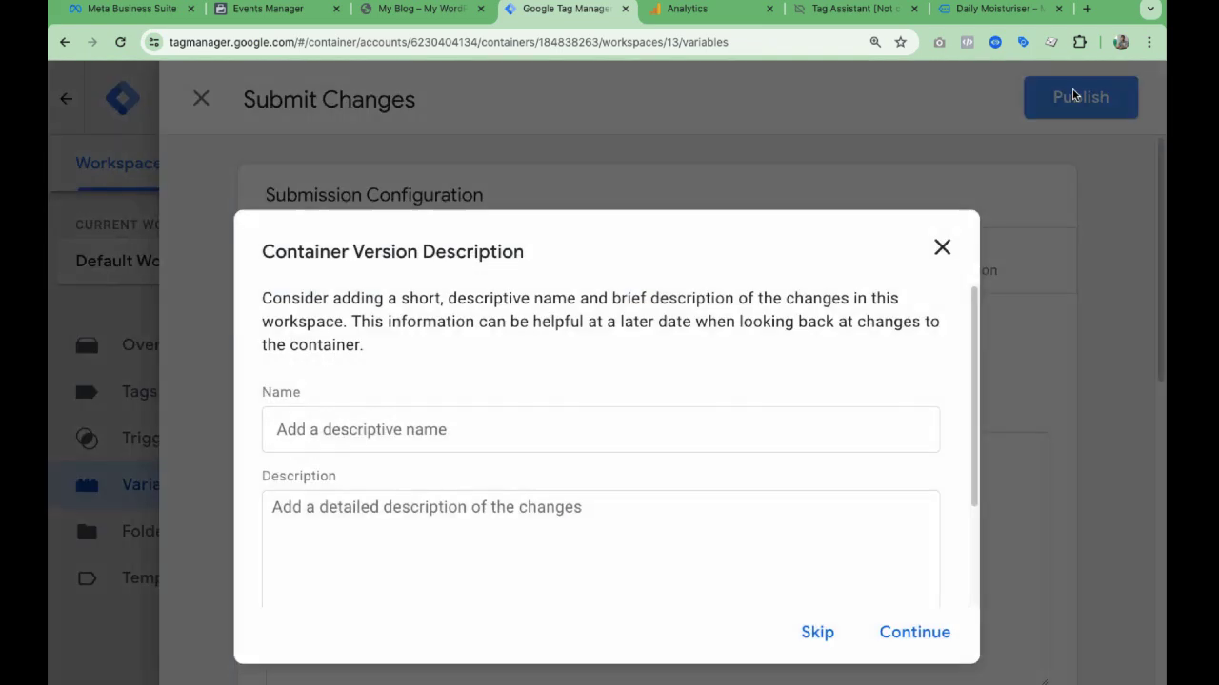
click(590, 425)
text(add_to_cart event set up)
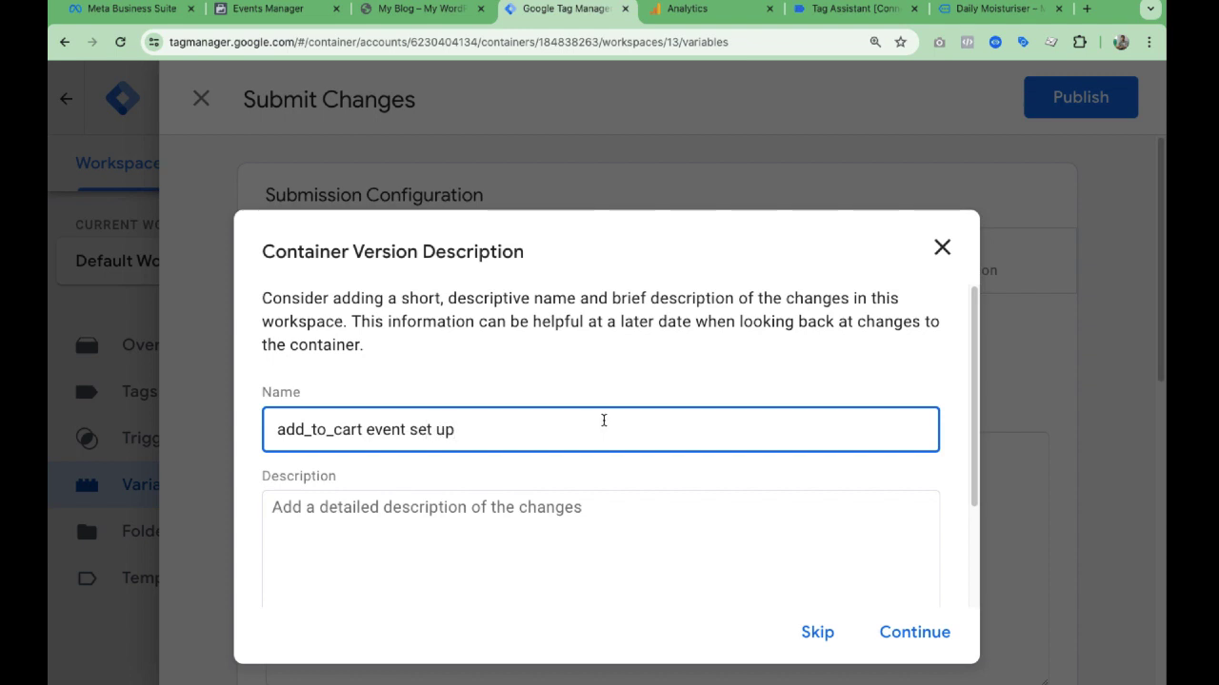
scroll(741, 457, down, 1)
click(915, 633)
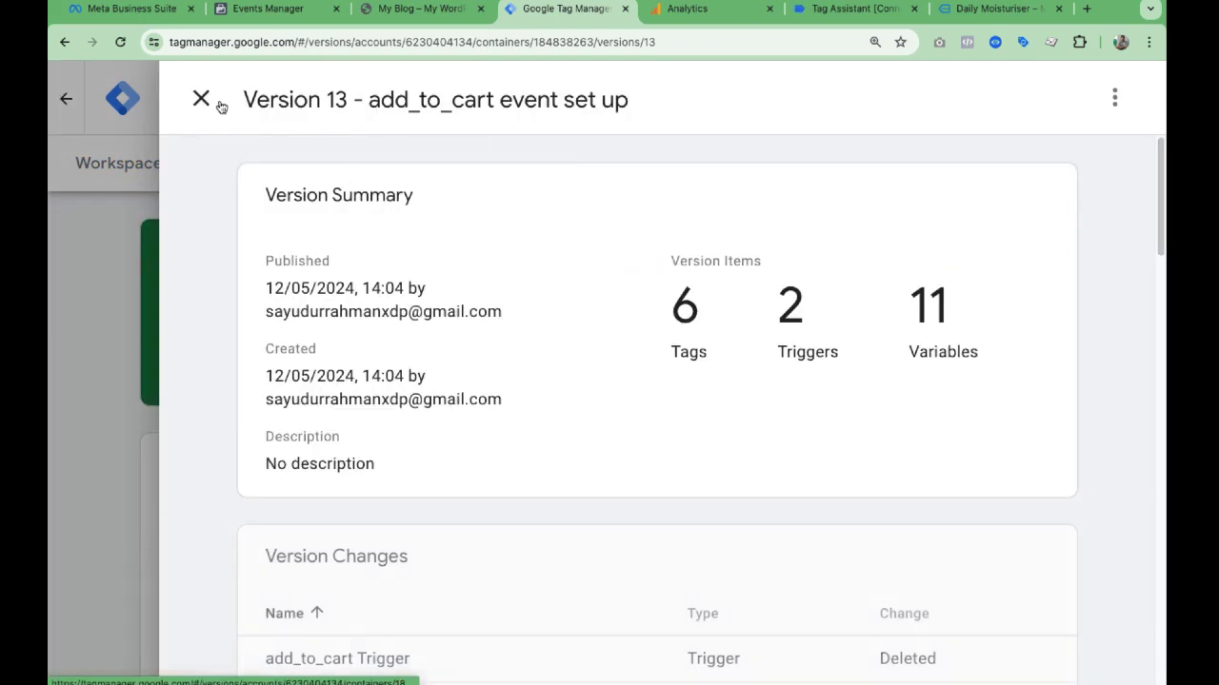
click(196, 99)
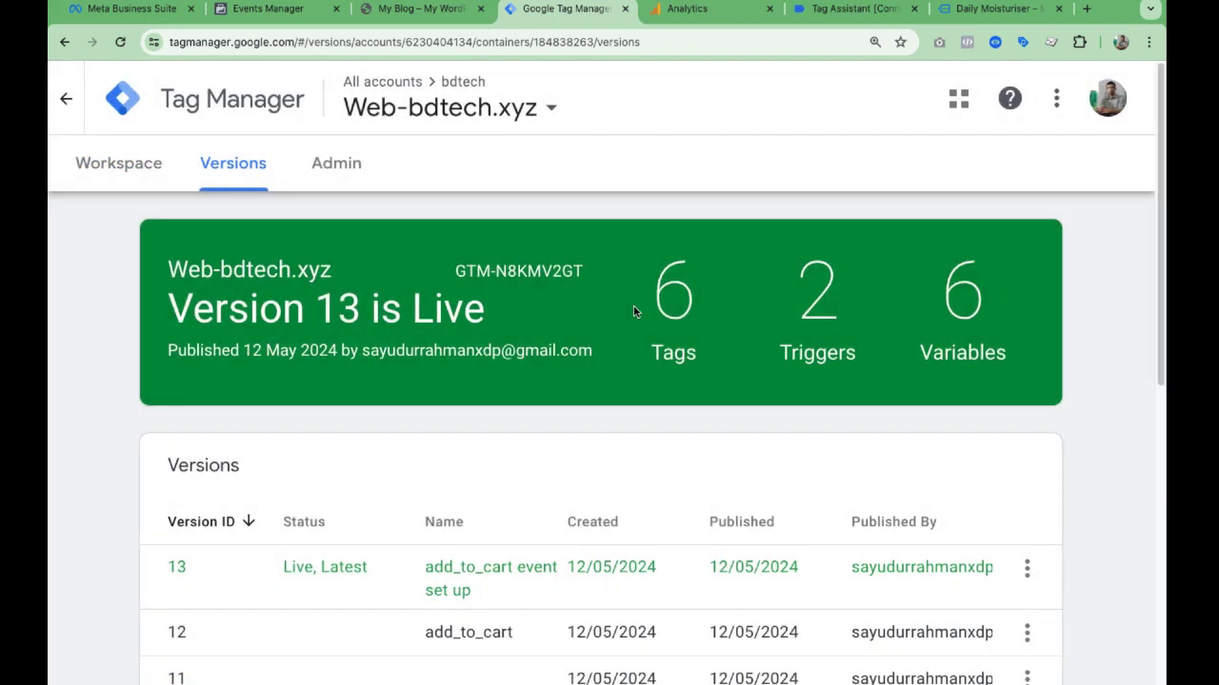
click(429, 8)
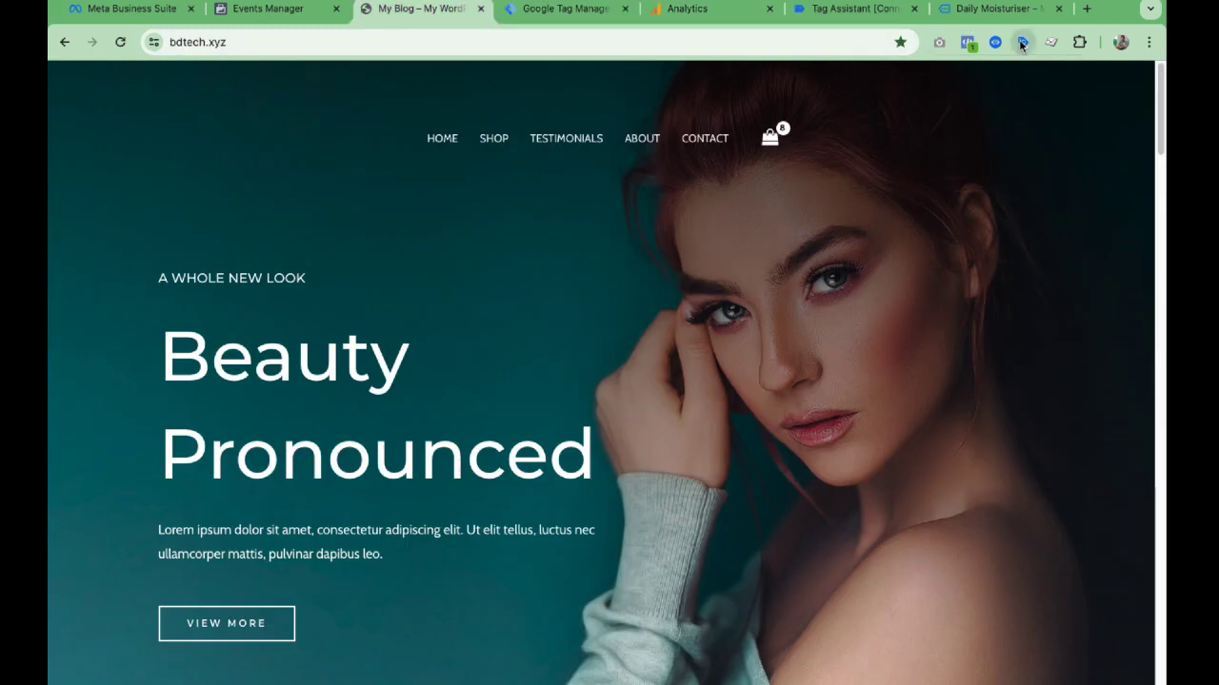
click(854, 9)
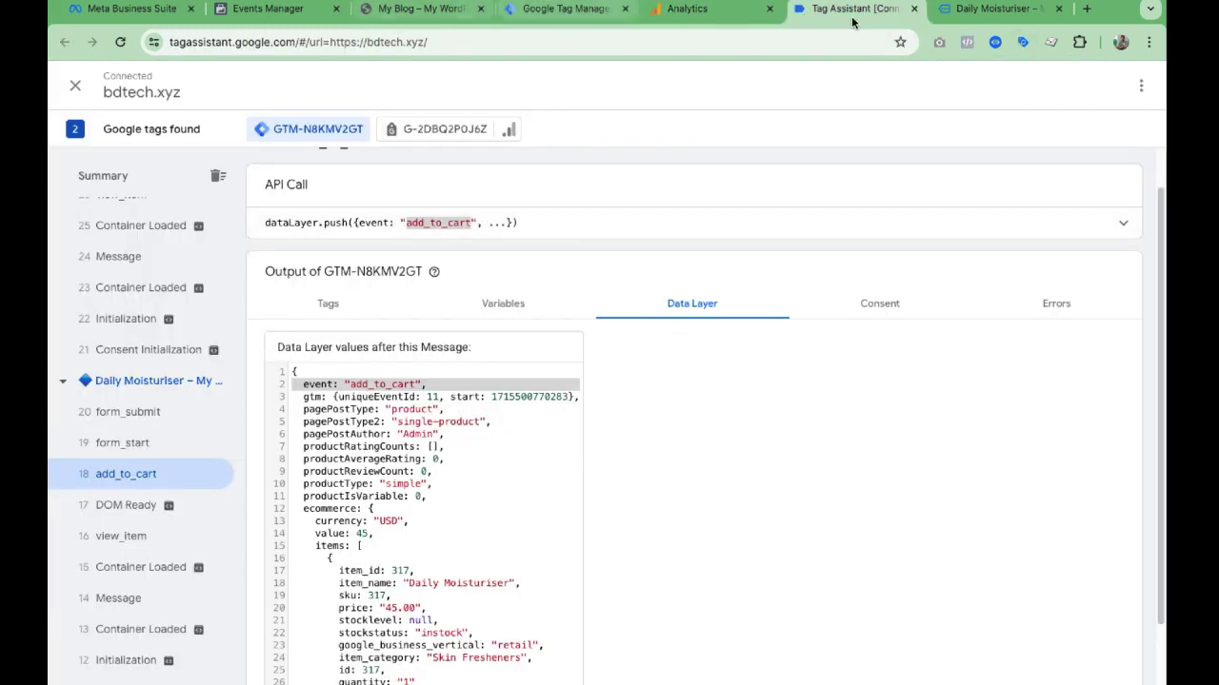
click(914, 9)
click(914, 9)
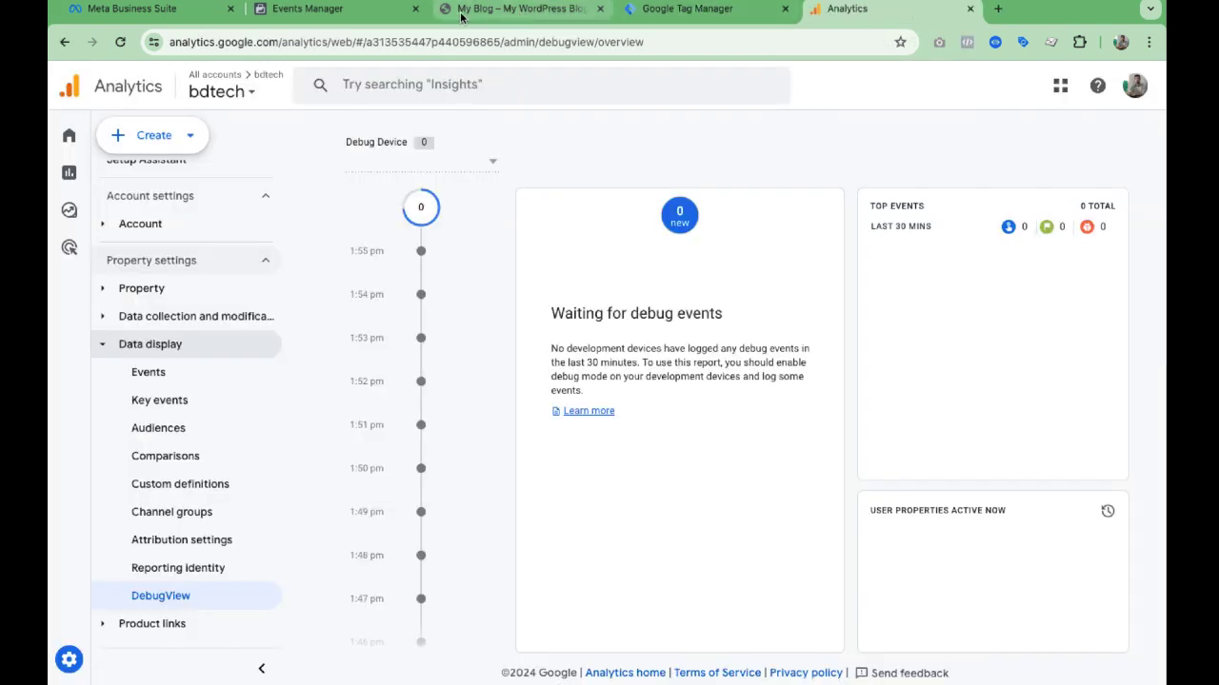
click(351, 12)
click(519, 9)
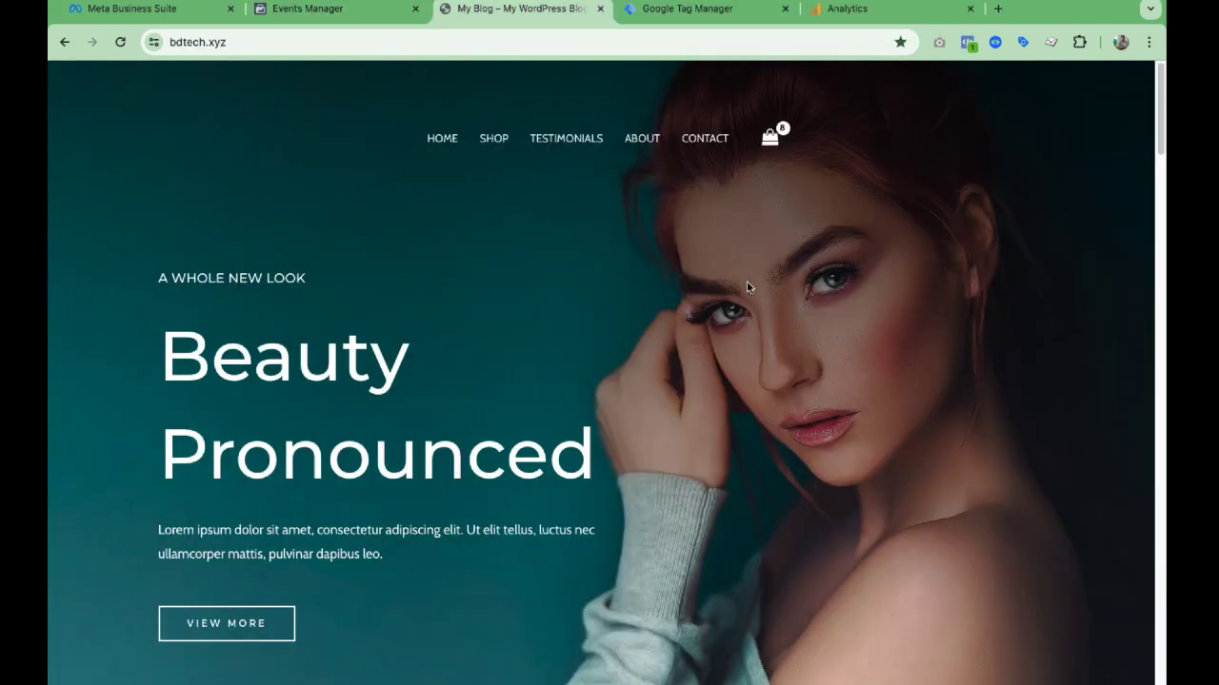
click(1022, 42)
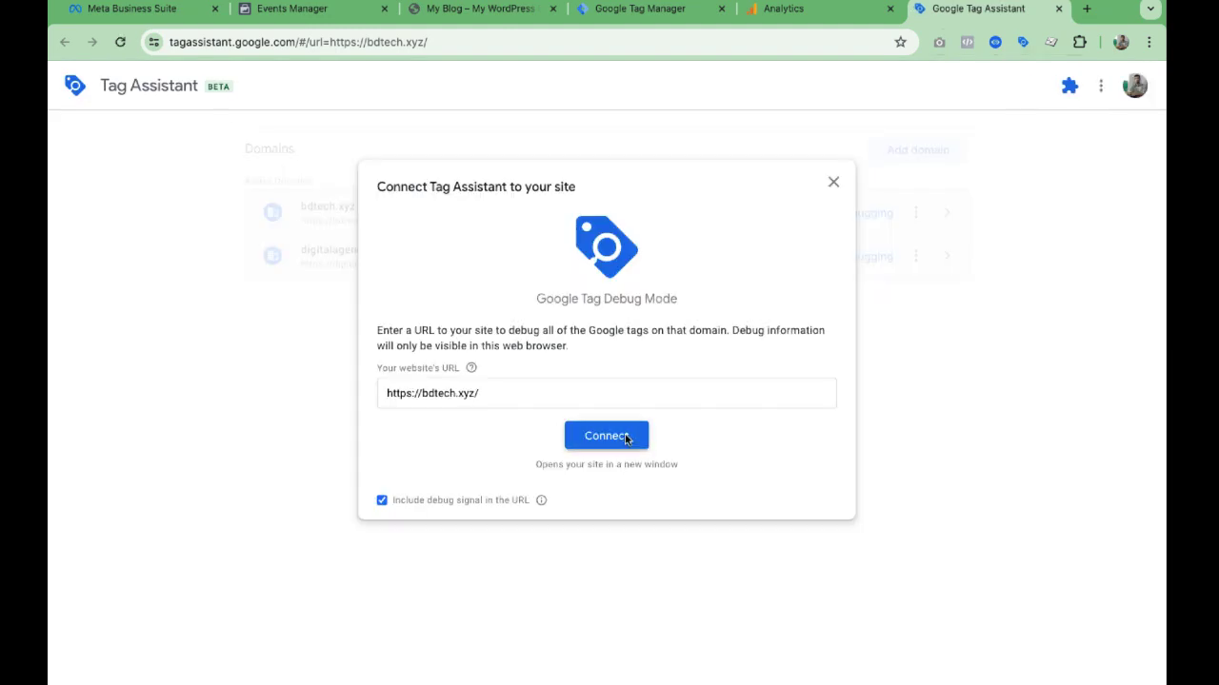
click(626, 438)
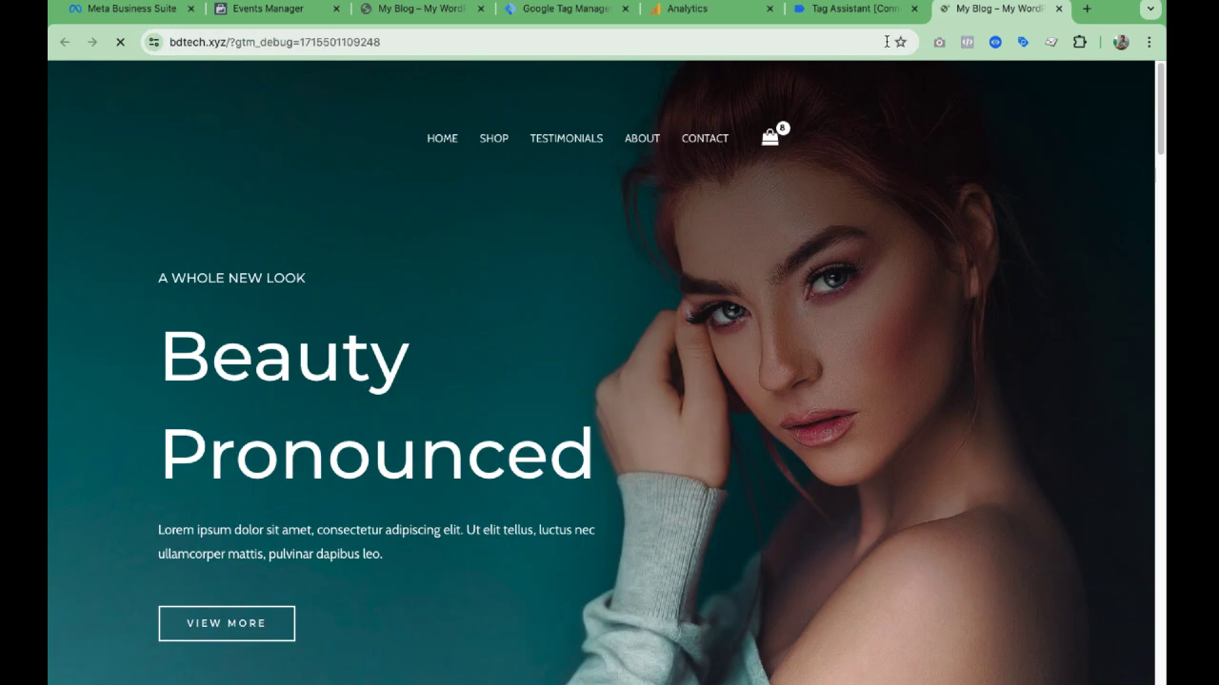
- Open the Anti-aging Skin Toner product page in the debugged store and continue to the tag summary in Tag Assistant
scroll(618, 260, down, 6)
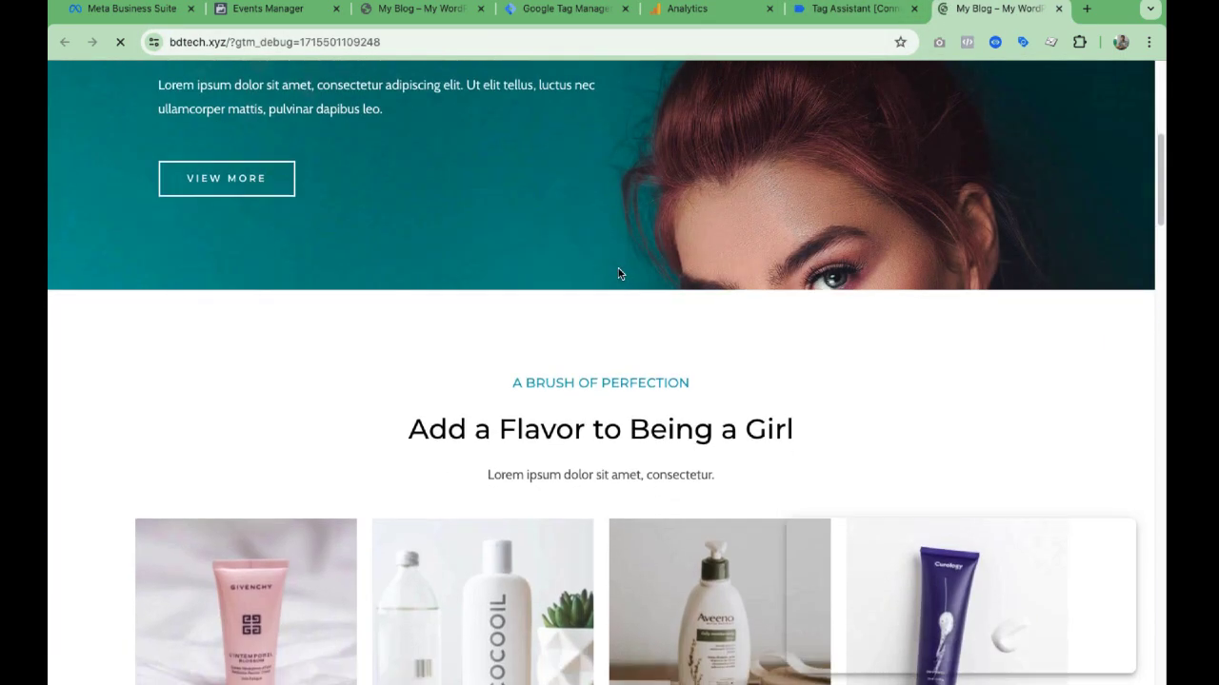
scroll(619, 275, down, 2)
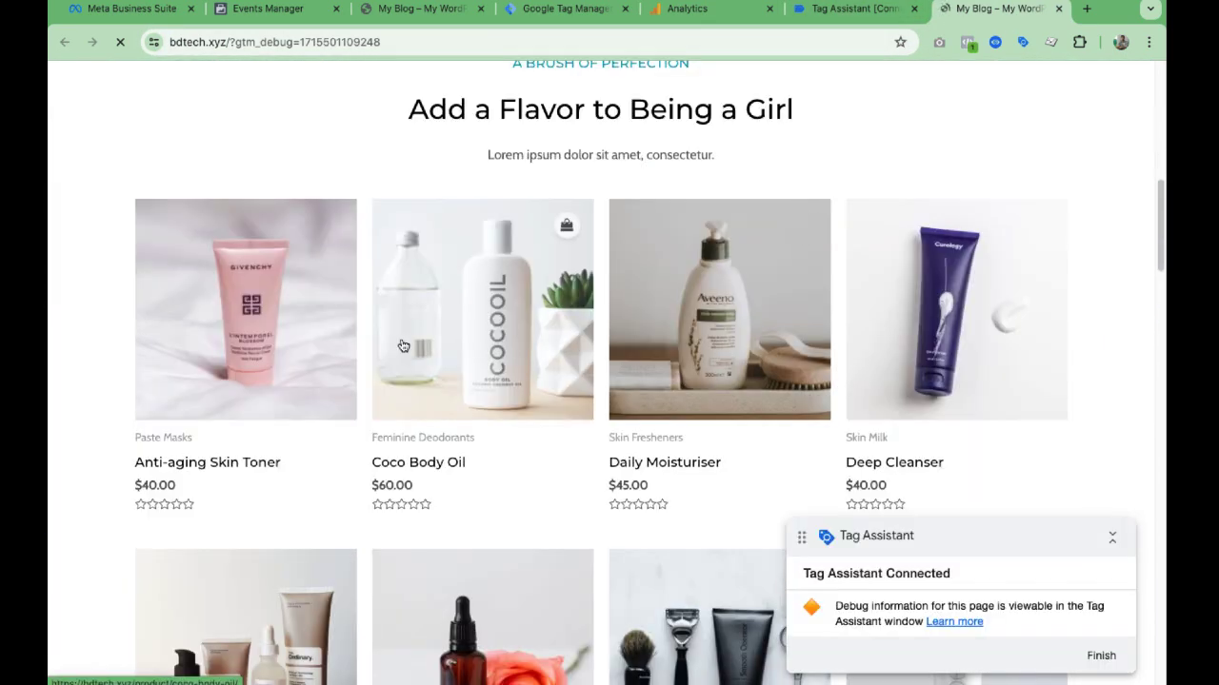
click(304, 340)
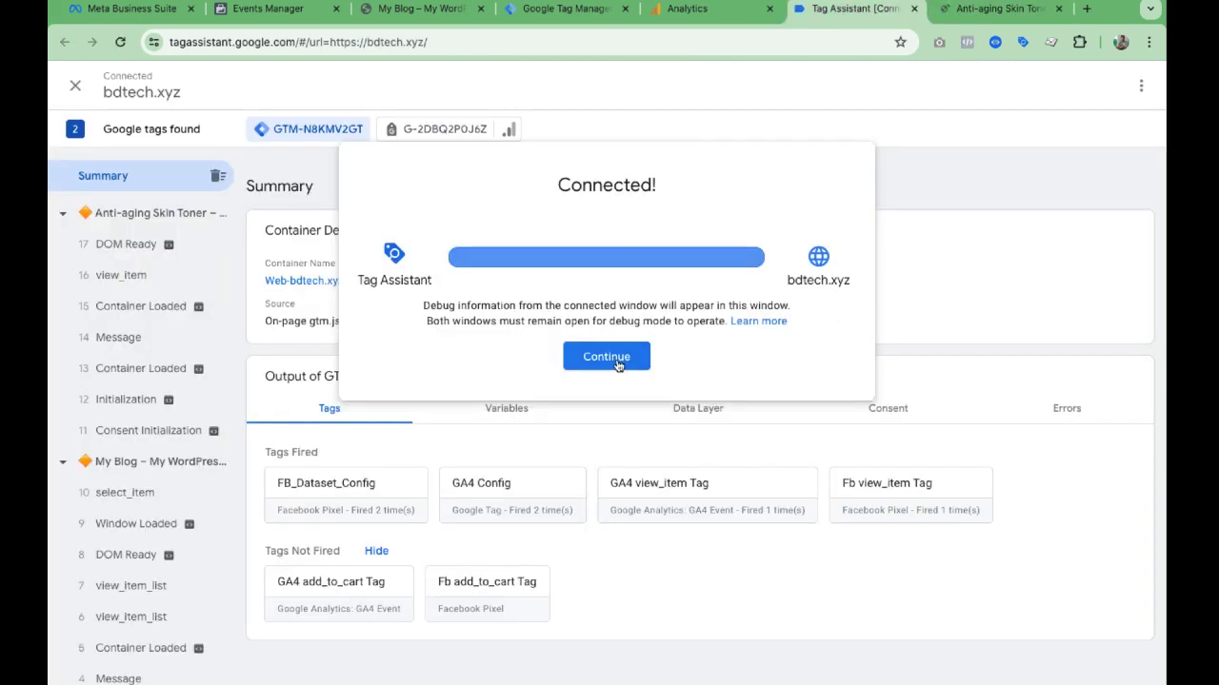
click(617, 364)
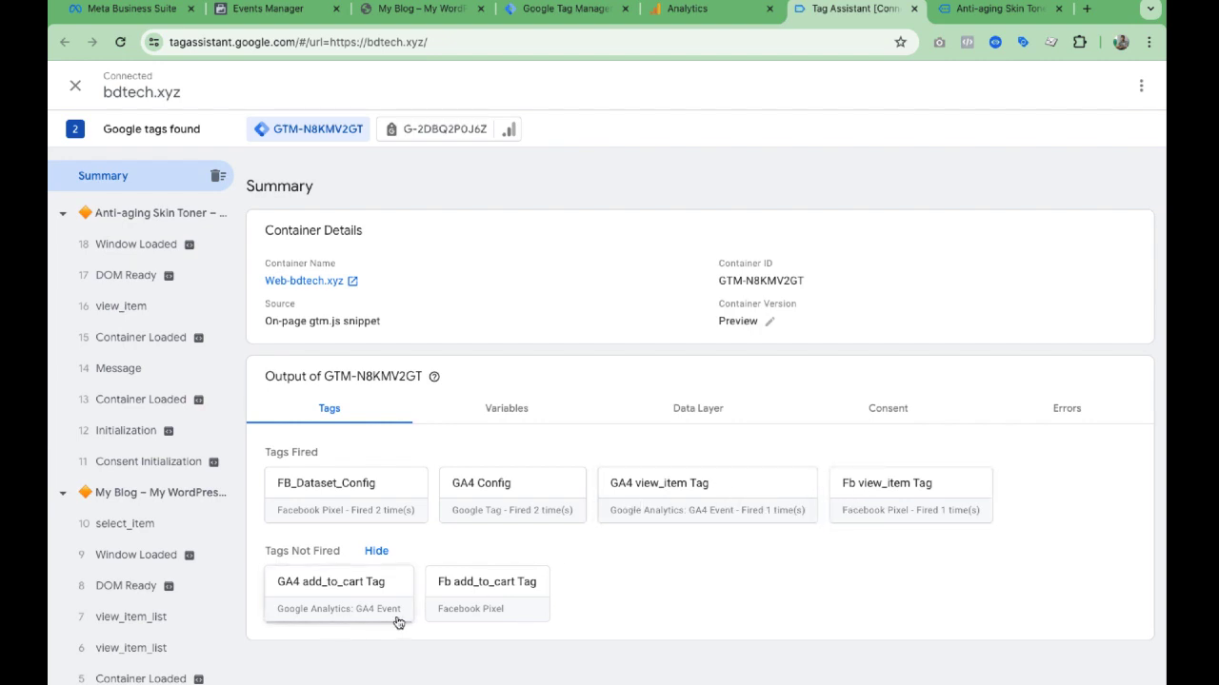
- Add one Anti-aging Skin Toner to the cart and check the tracking in Meta Pixel Helper and Tag Assistant
click(985, 8)
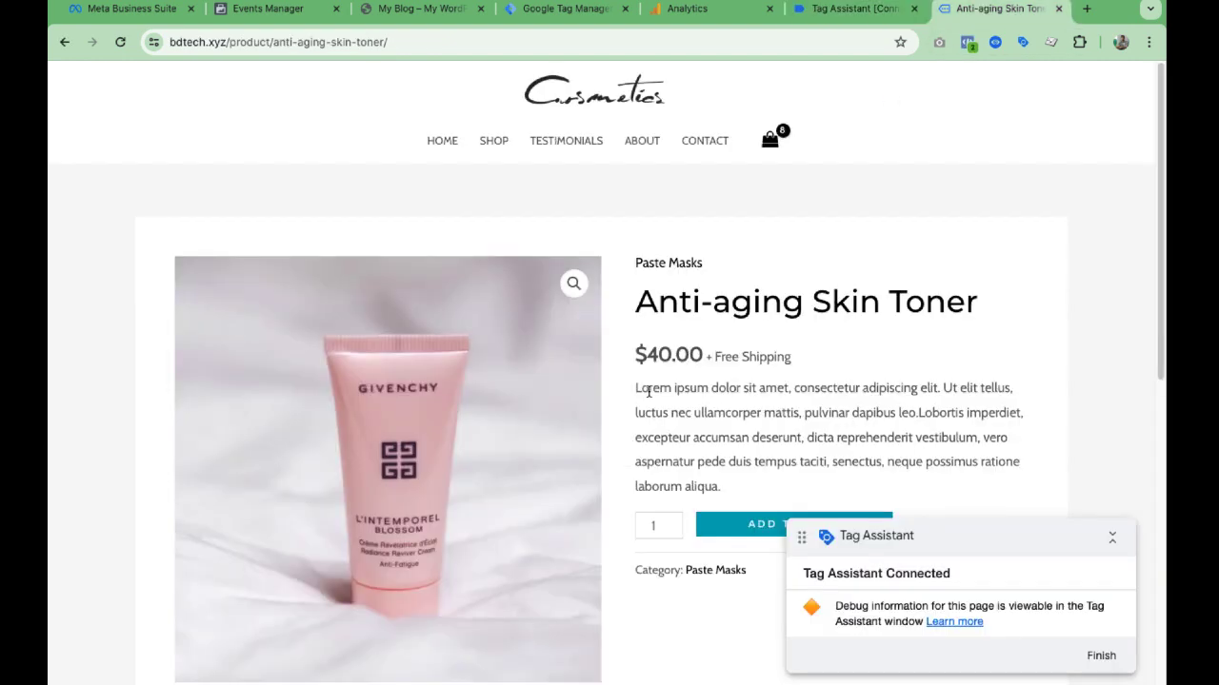
scroll(784, 495, down, 2)
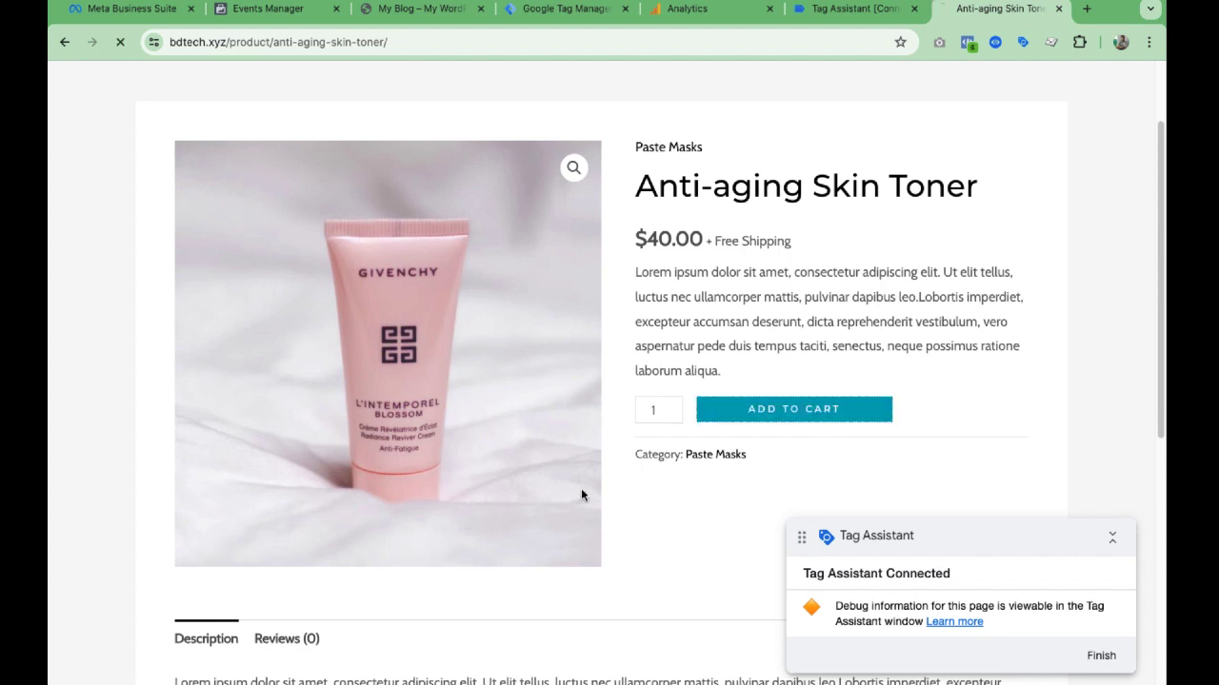
click(963, 43)
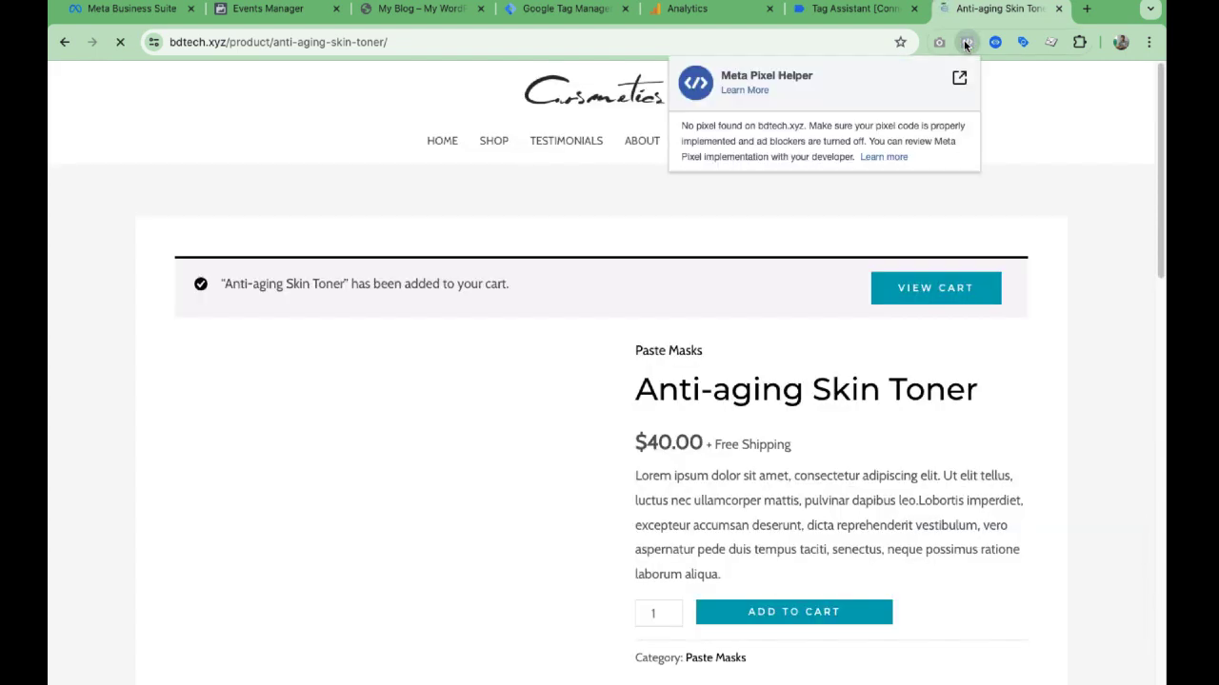
click(964, 45)
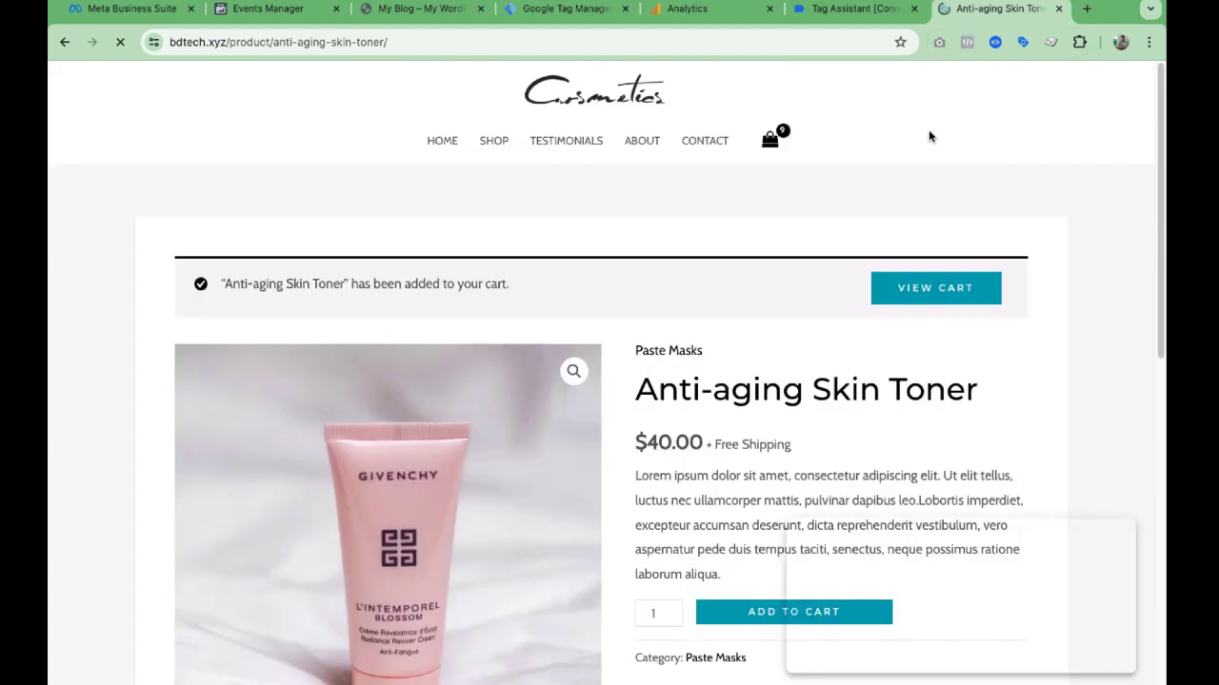
click(967, 45)
click(1051, 132)
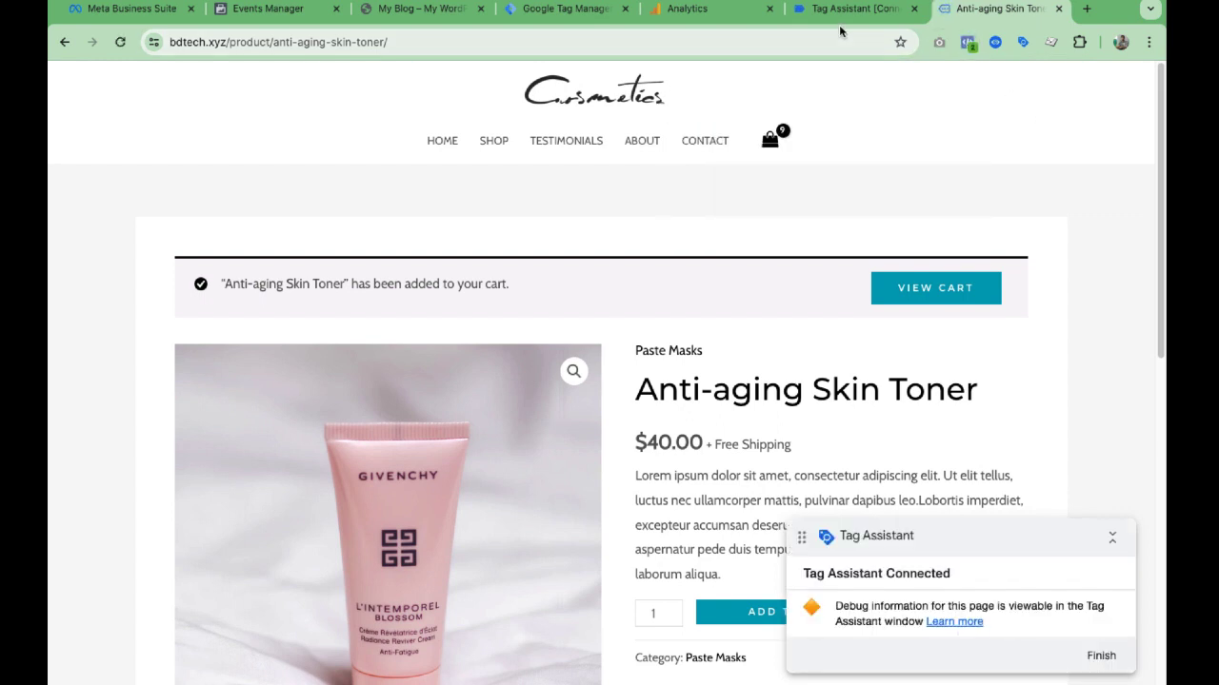
click(852, 10)
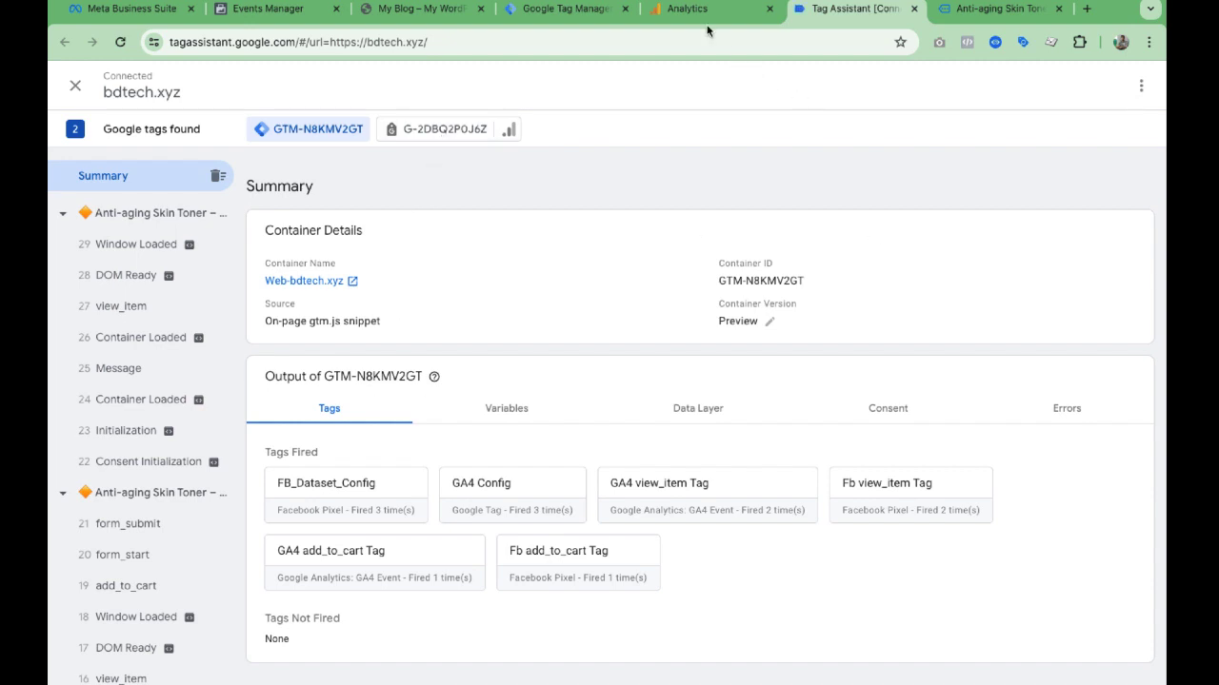
- Start a website event test for bdtech.xyz in the bdtech dataset's test events in Events Manager
click(288, 10)
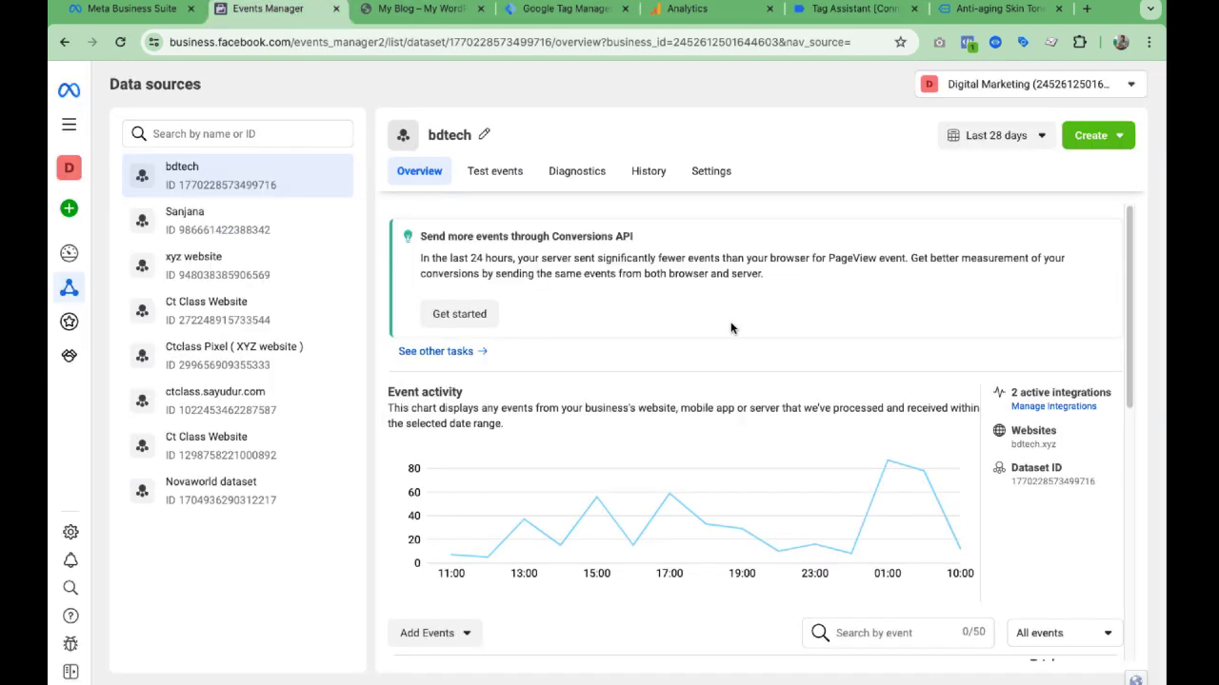
click(496, 171)
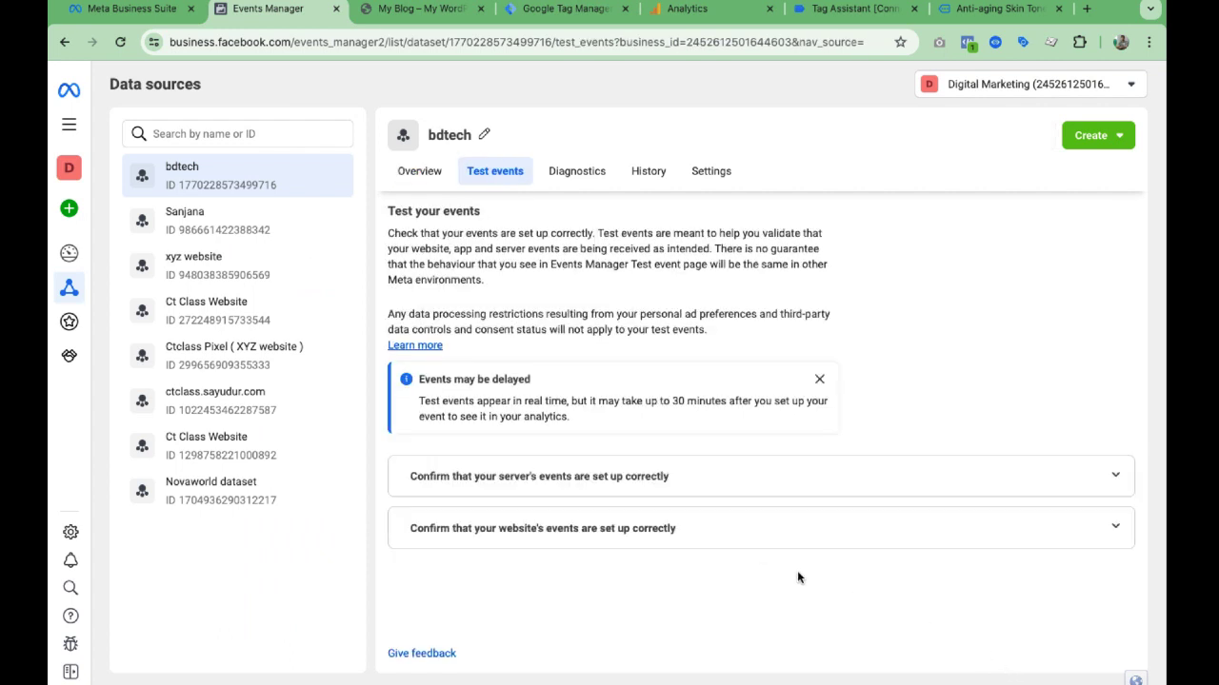
click(846, 525)
scroll(848, 527, down, 2)
click(561, 566)
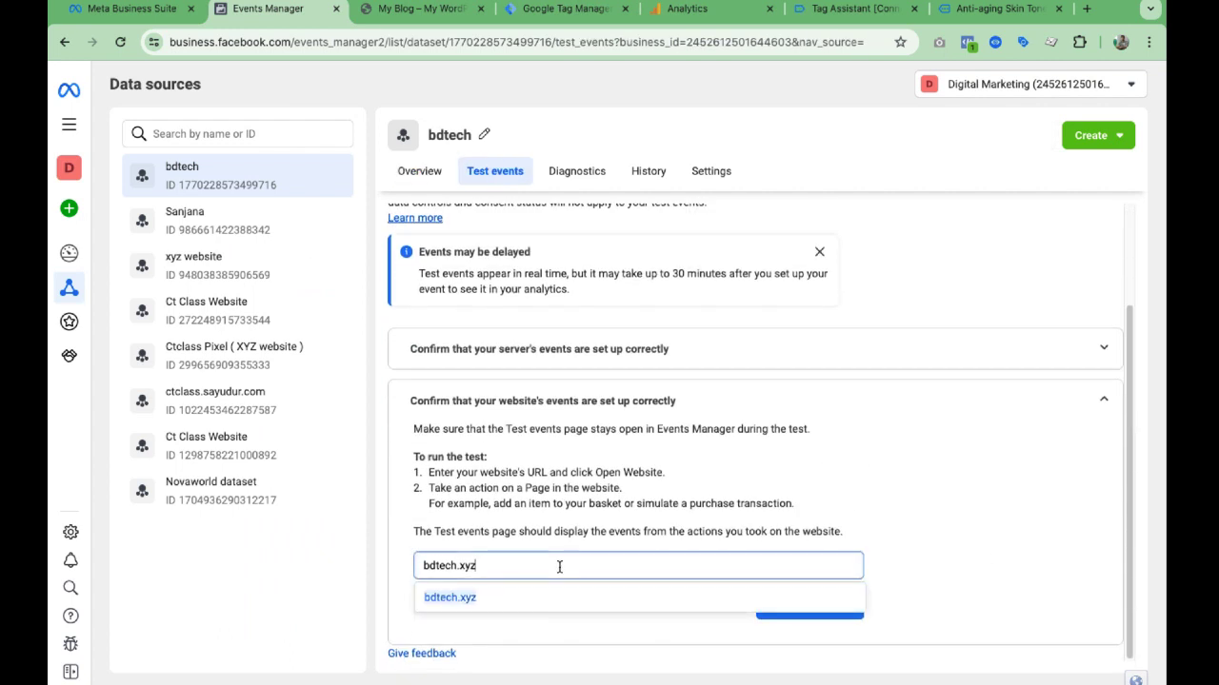
click(826, 610)
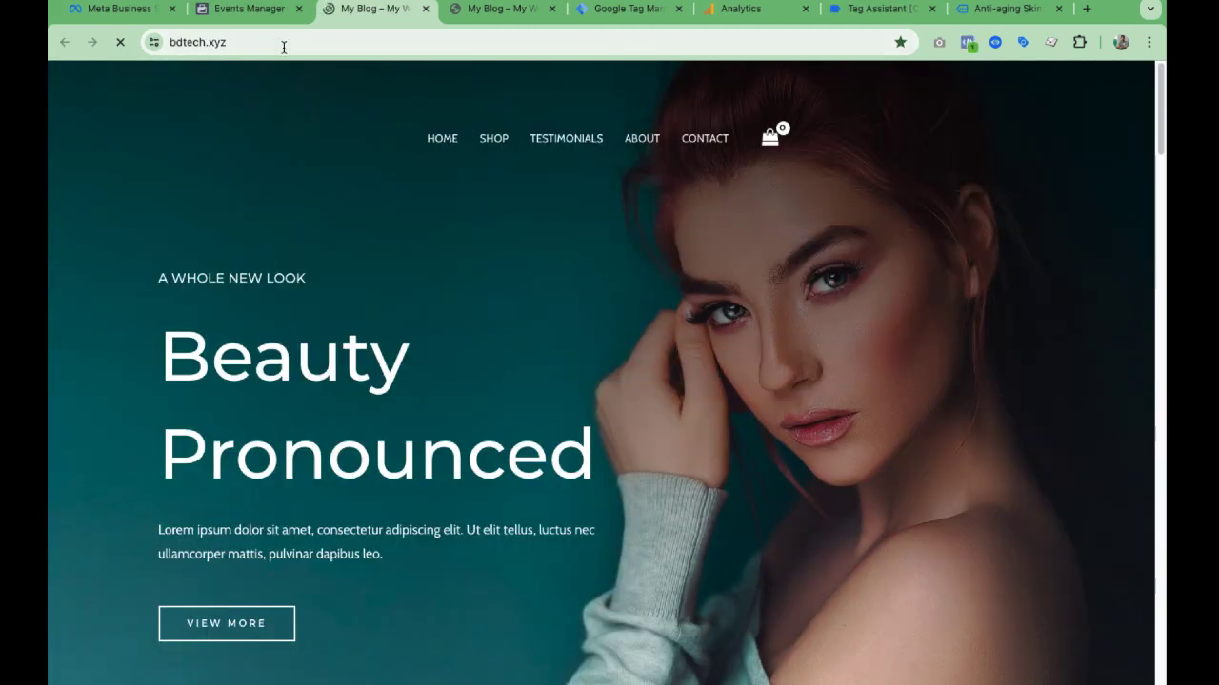
- Open the Deep Cleanser product page in the test store window and add one Deep Cleanser to the cart
scroll(492, 210, down, 7)
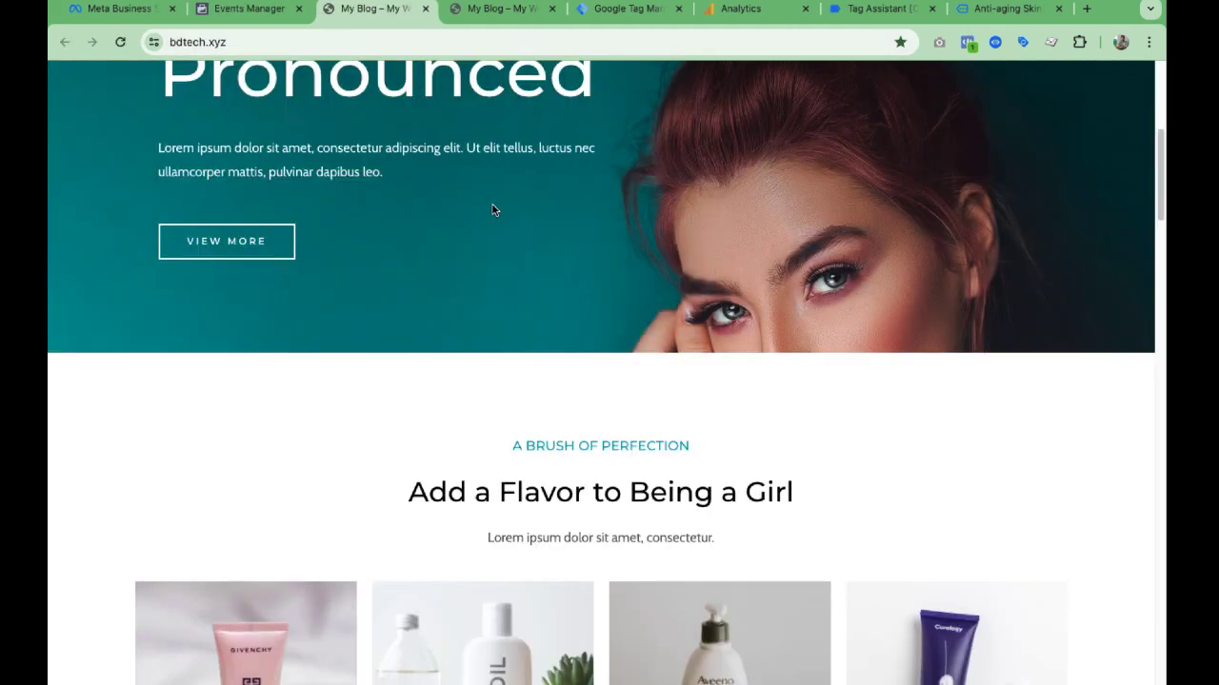
click(917, 371)
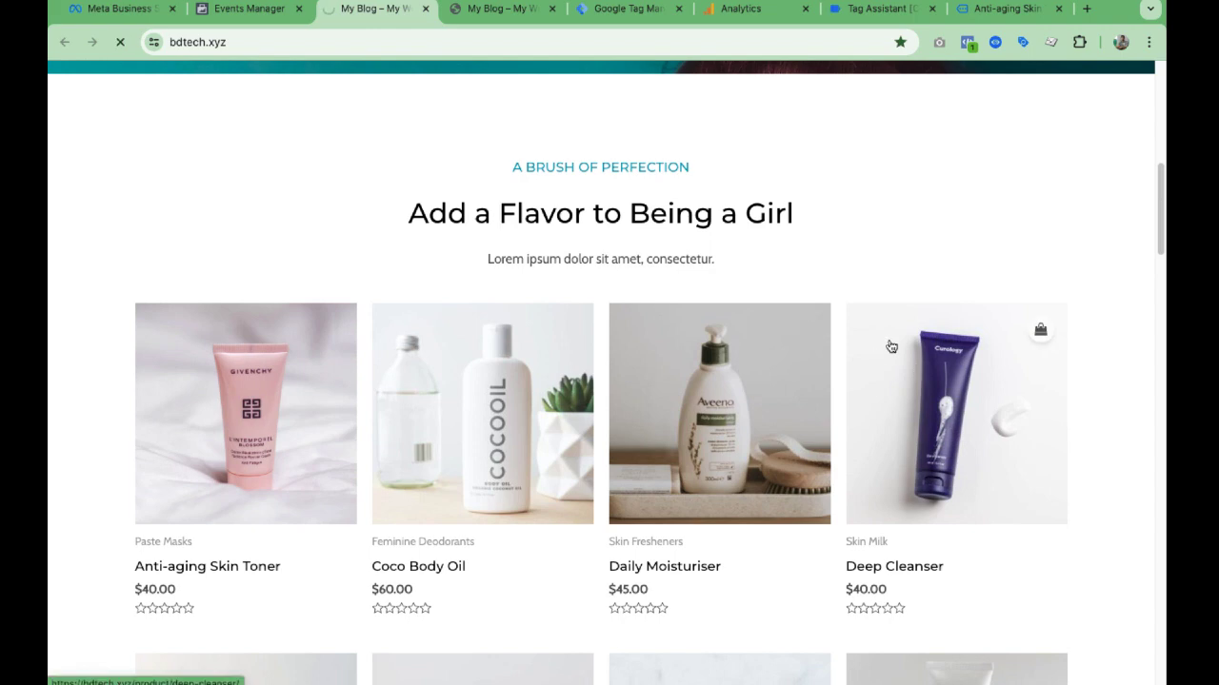
scroll(906, 333, down, 6)
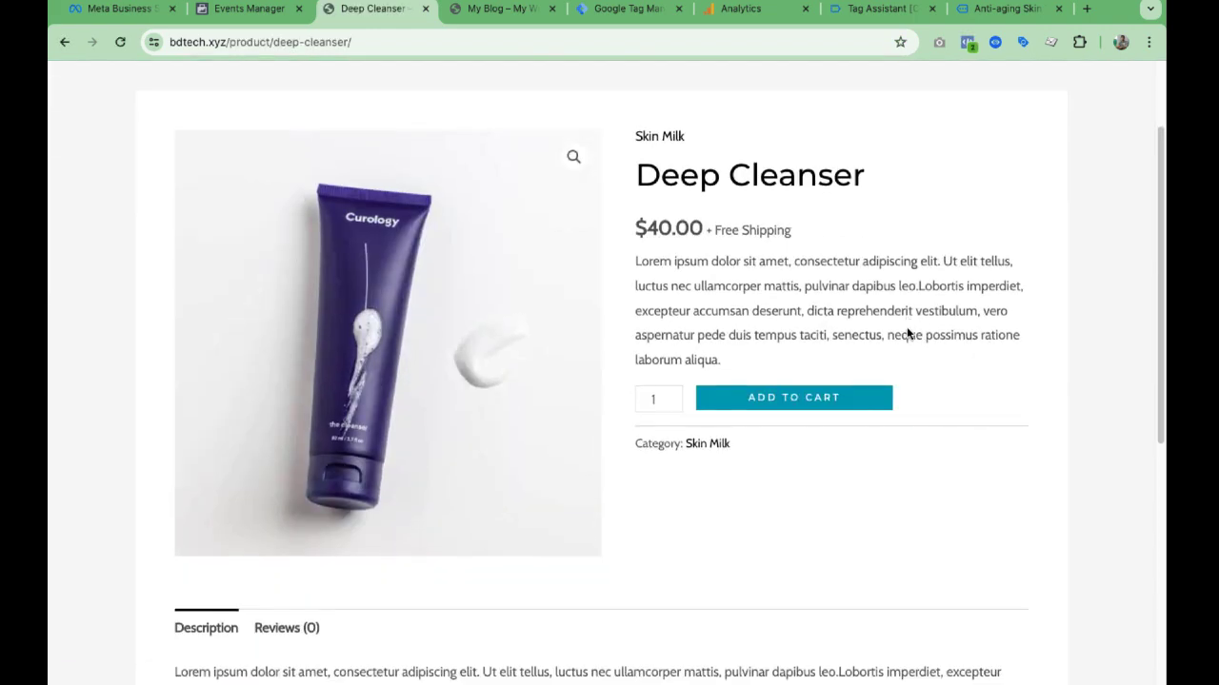
scroll(906, 333, up, 6)
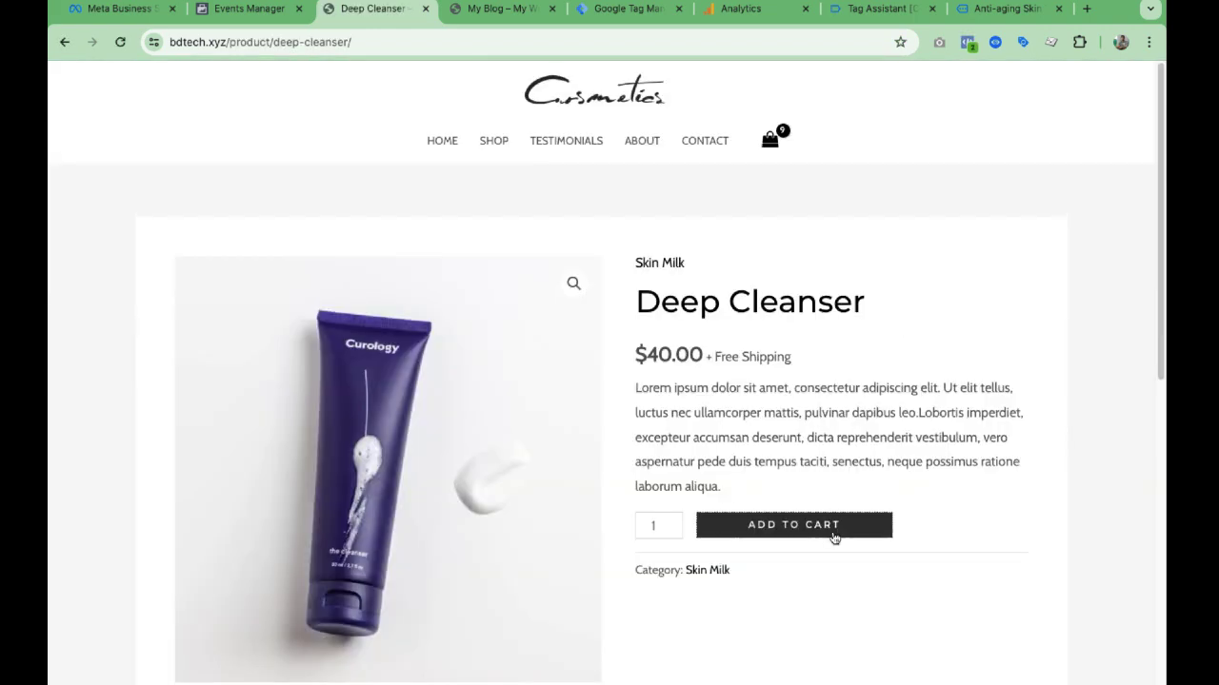
click(832, 526)
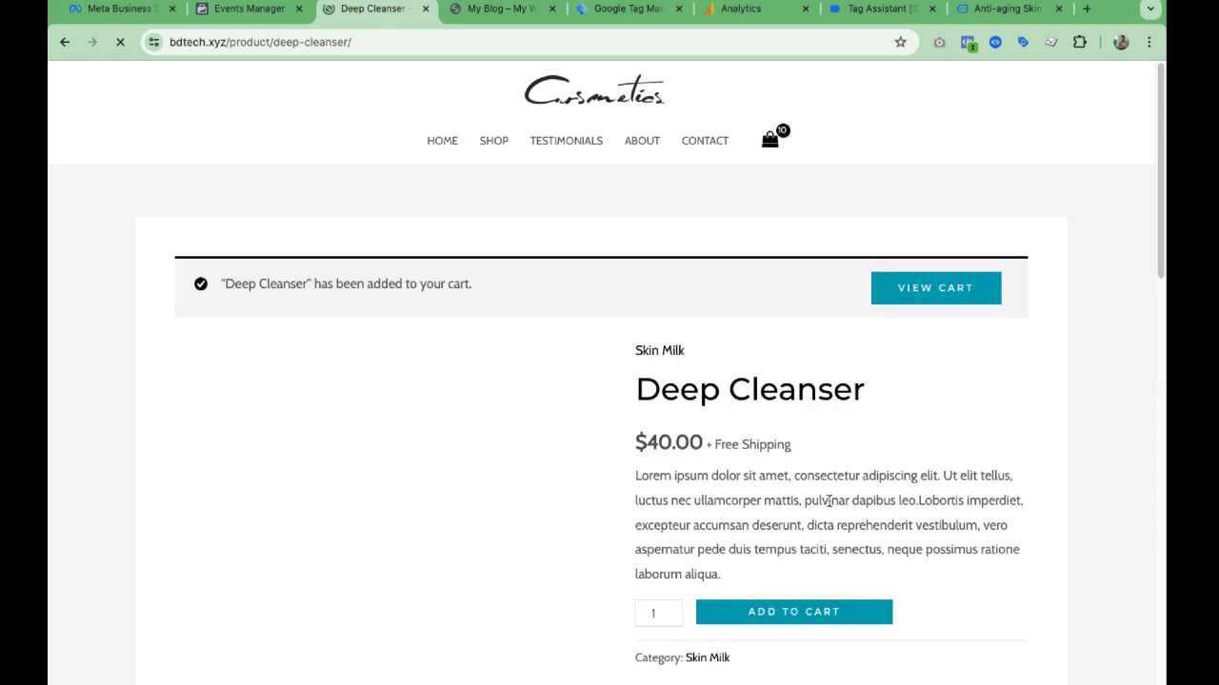
scroll(706, 225, down, 4)
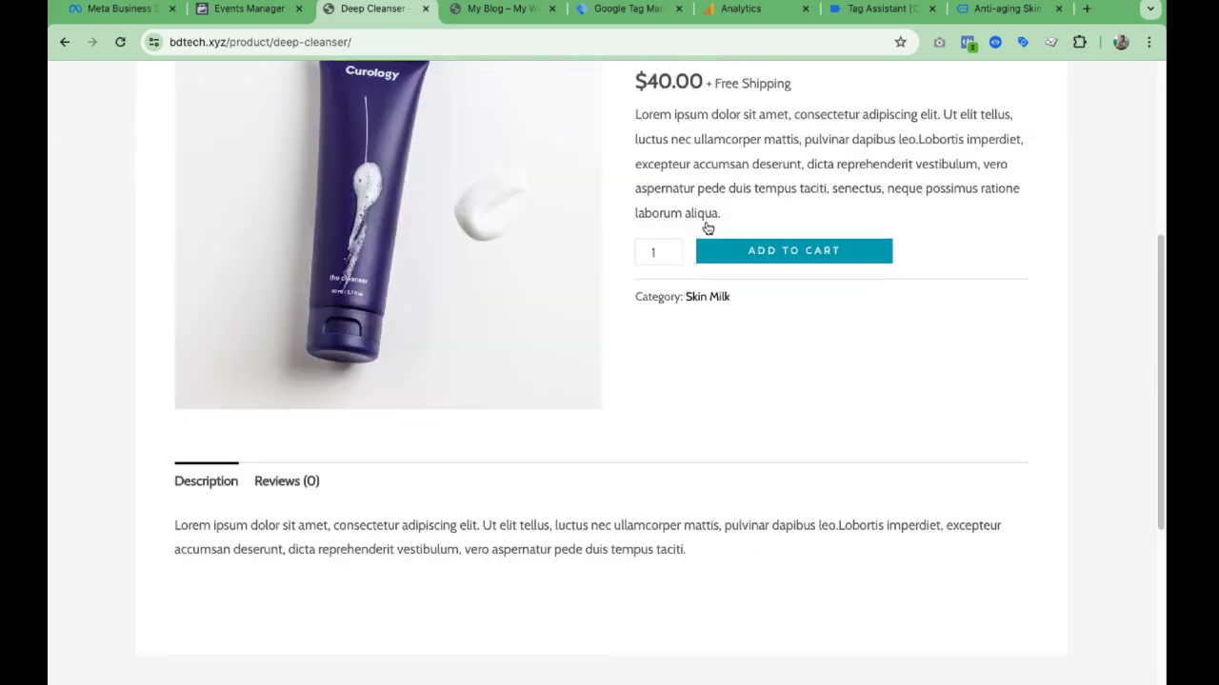
scroll(612, 191, up, 4)
- Return to Events Manager and check the received test events for the add to cart event
key(ctrl+shift+Tab)
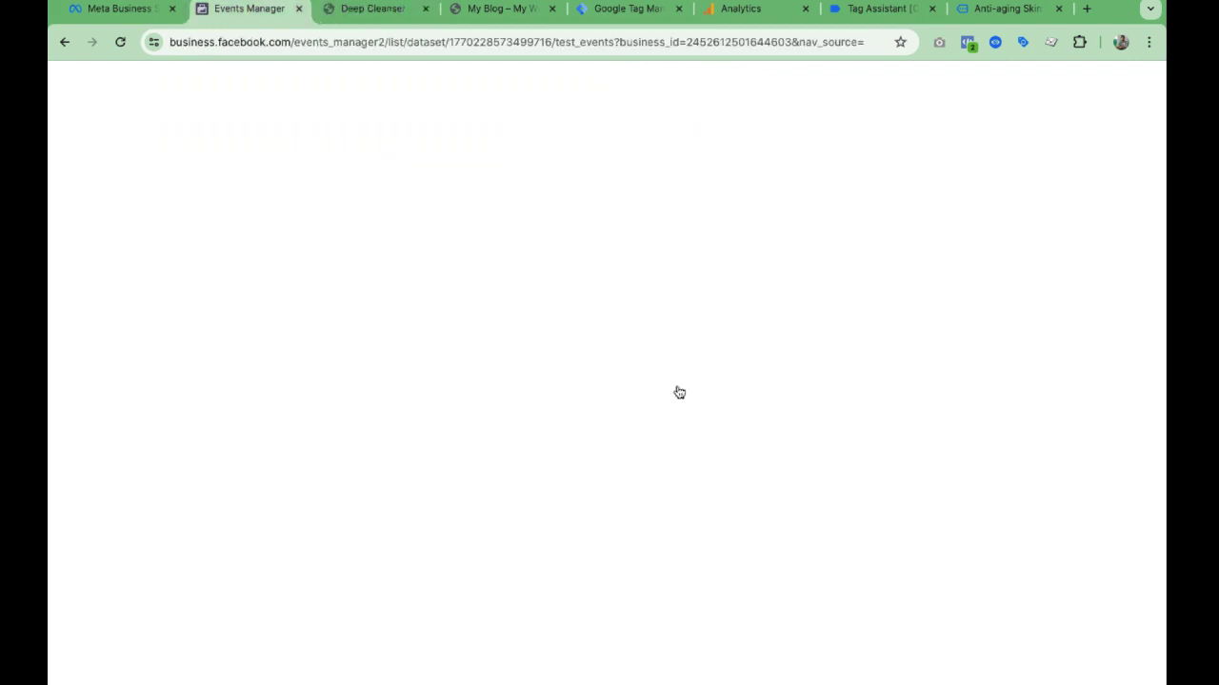
scroll(704, 391, down, 3)
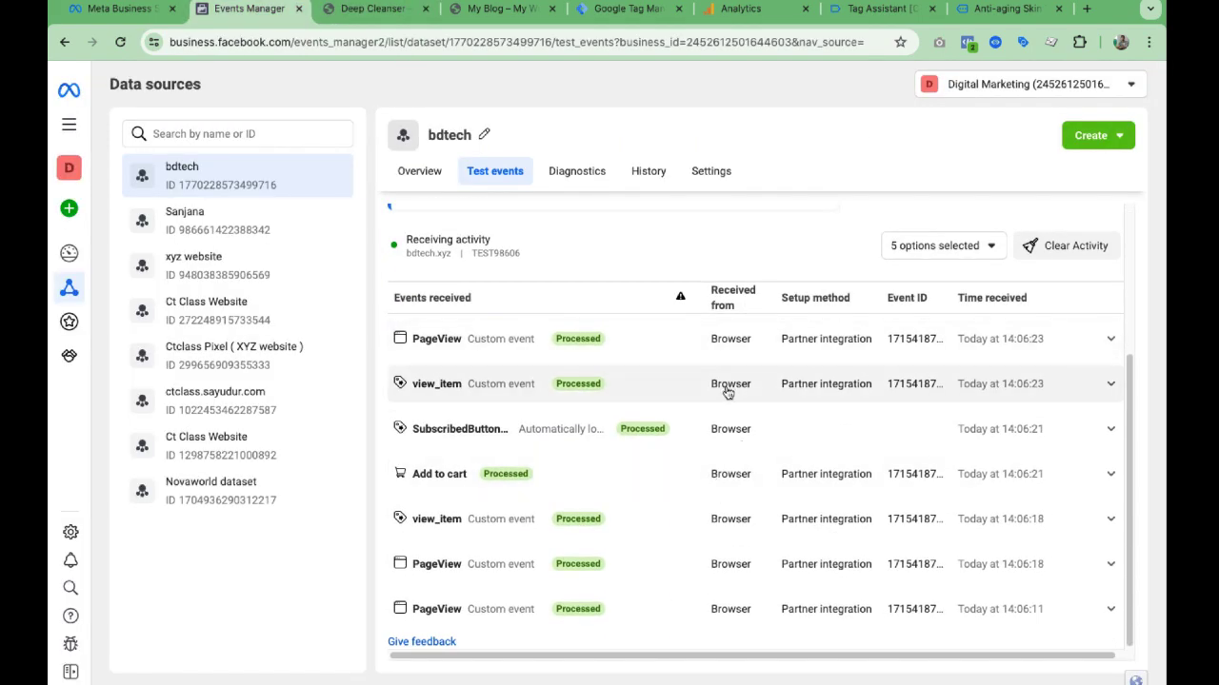
scroll(726, 533, up, 1)
scroll(729, 394, down, 1)
scroll(729, 394, up, 1)
scroll(728, 394, down, 1)
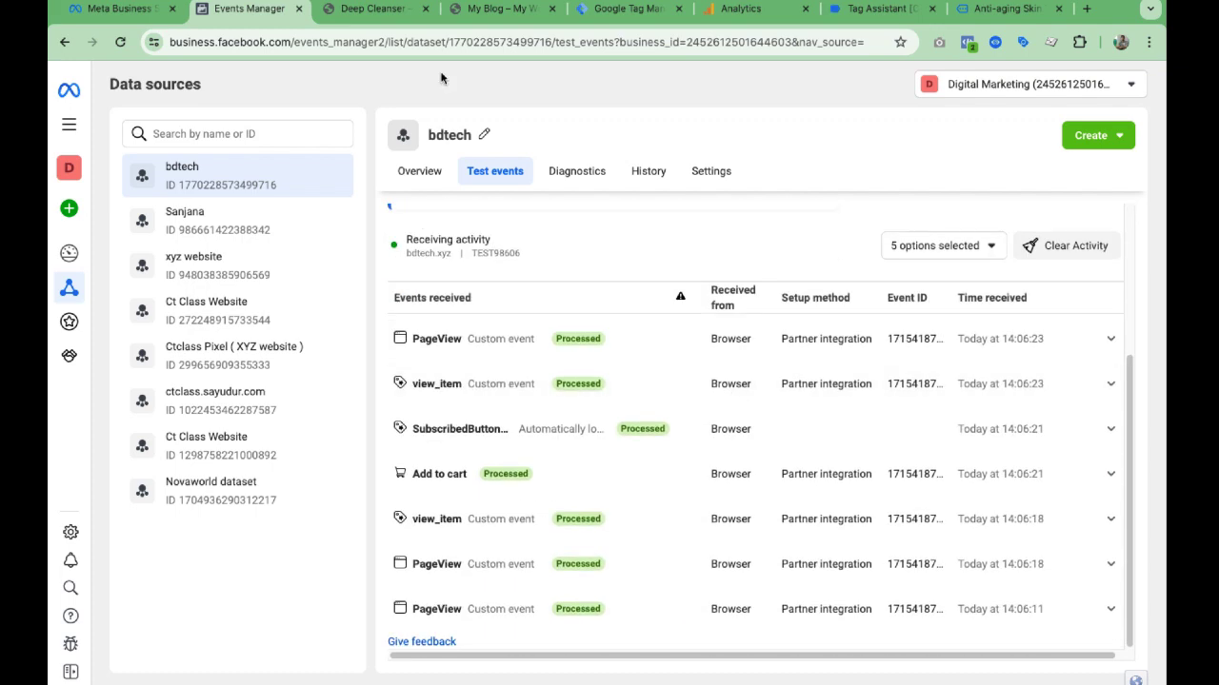
- Reload the Deep Cleanser page with form resubmission and check its pixel events in Meta Pixel Helper
click(385, 13)
scroll(752, 366, down, 10)
scroll(752, 367, up, 10)
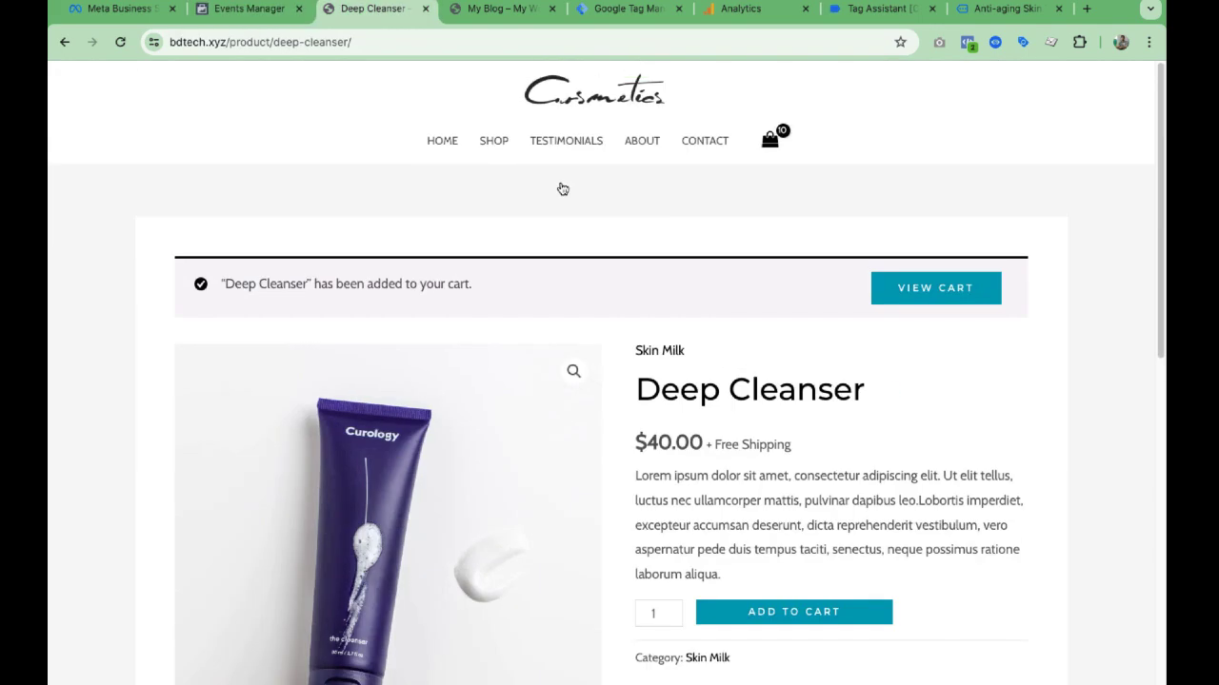
click(119, 43)
click(744, 177)
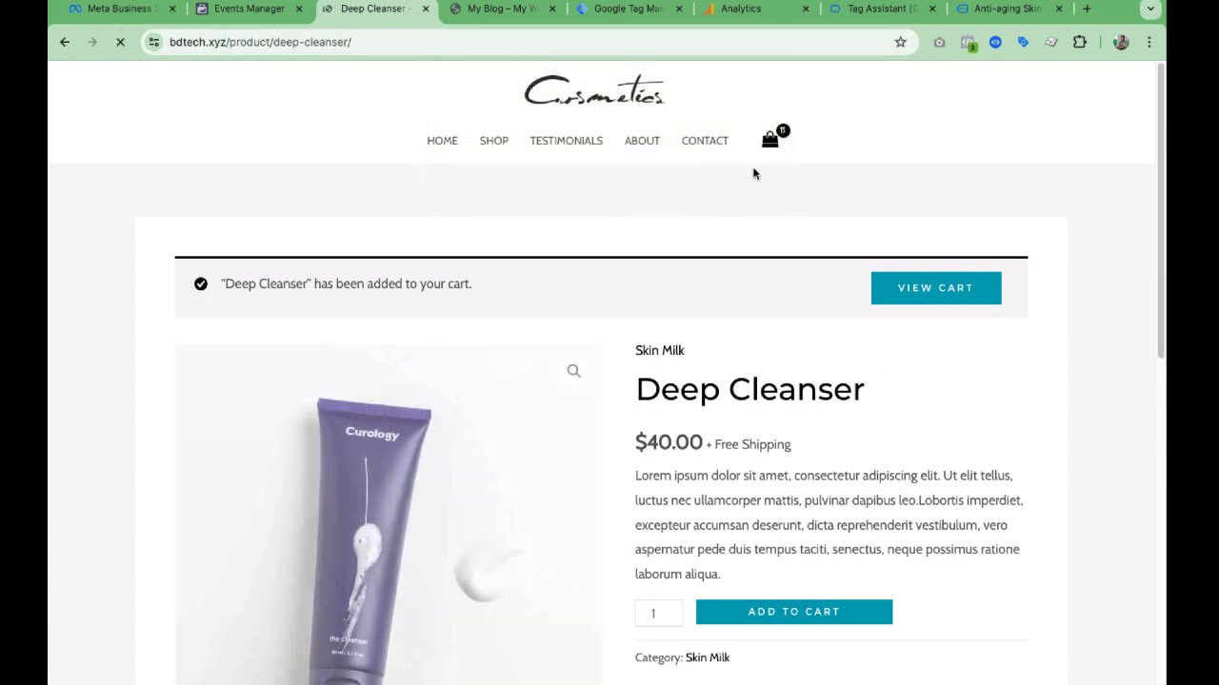
scroll(789, 272, down, 10)
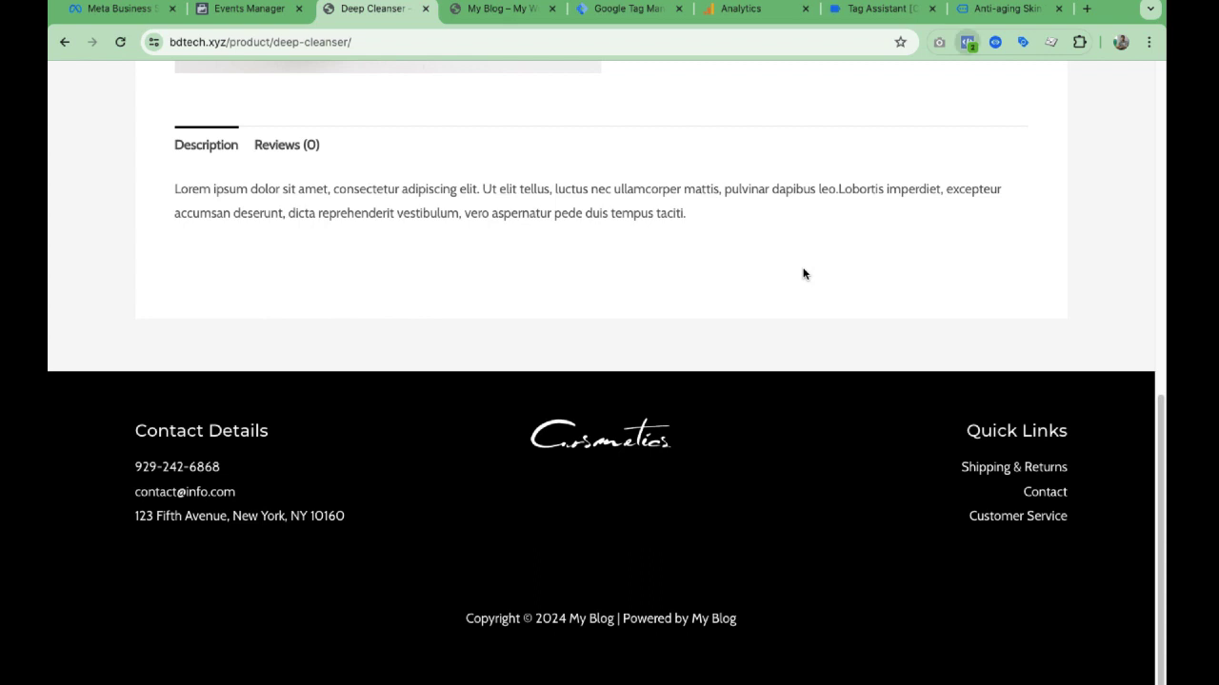
click(968, 42)
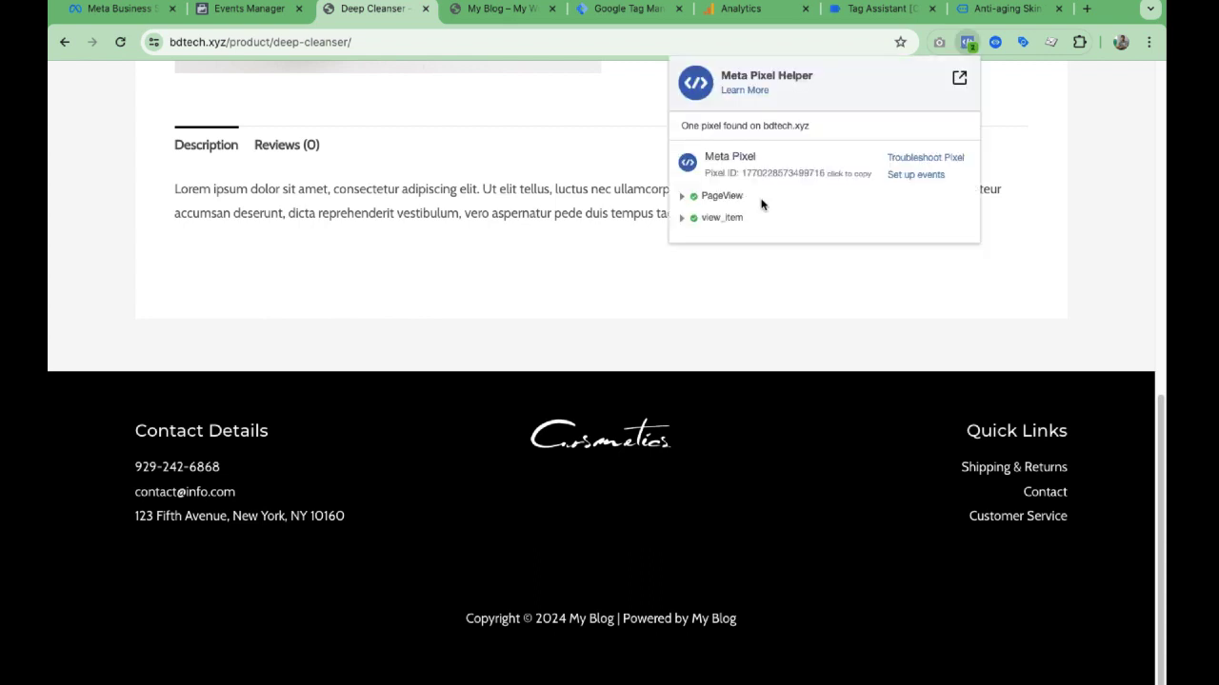
click(1101, 257)
- Review the newly received test events in Events Manager and the source each one was received from
click(250, 8)
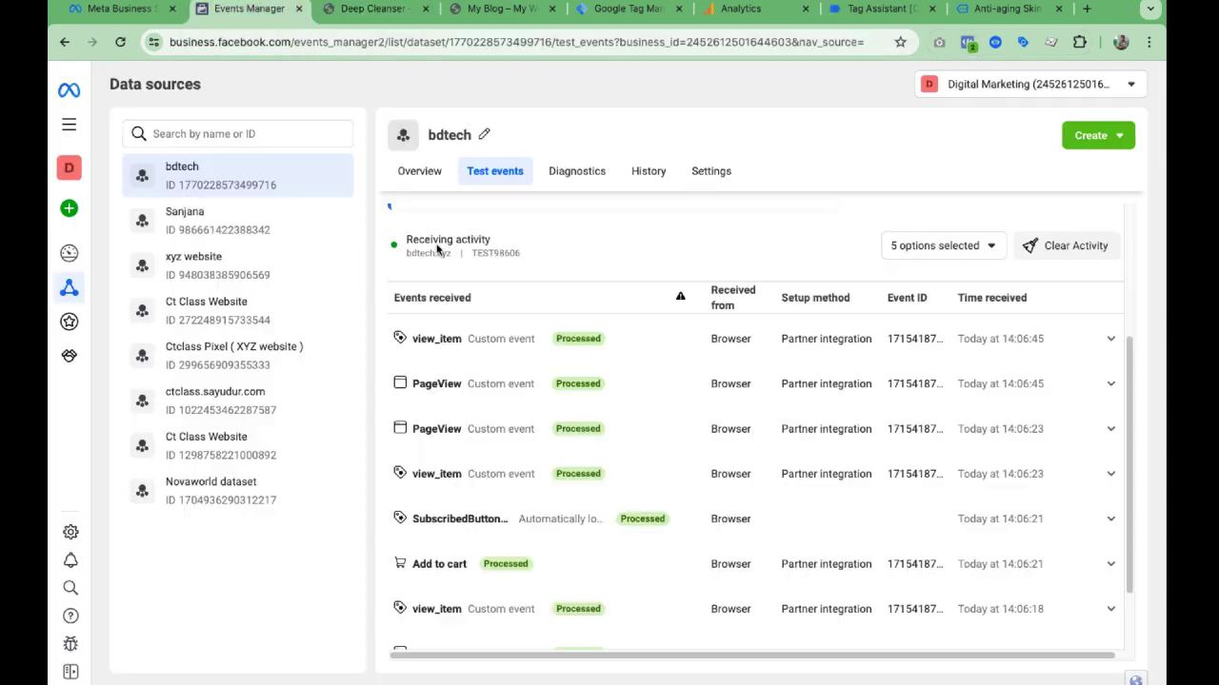
scroll(571, 350, down, 2)
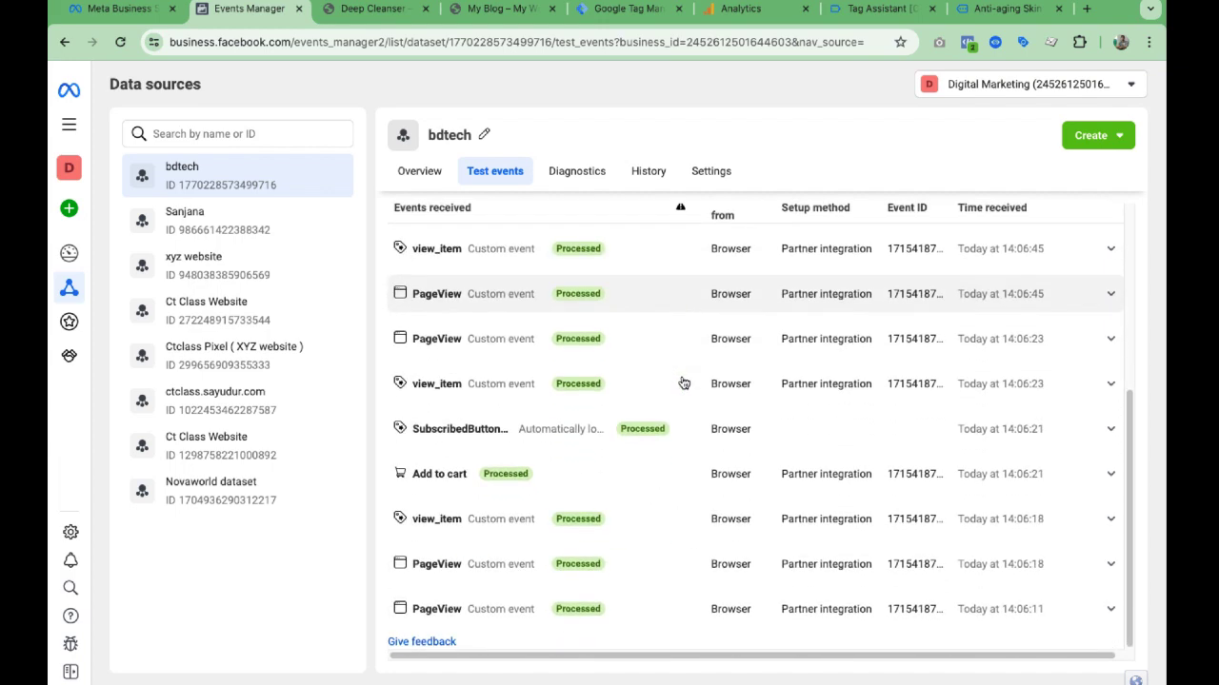
scroll(682, 382, up, 6)
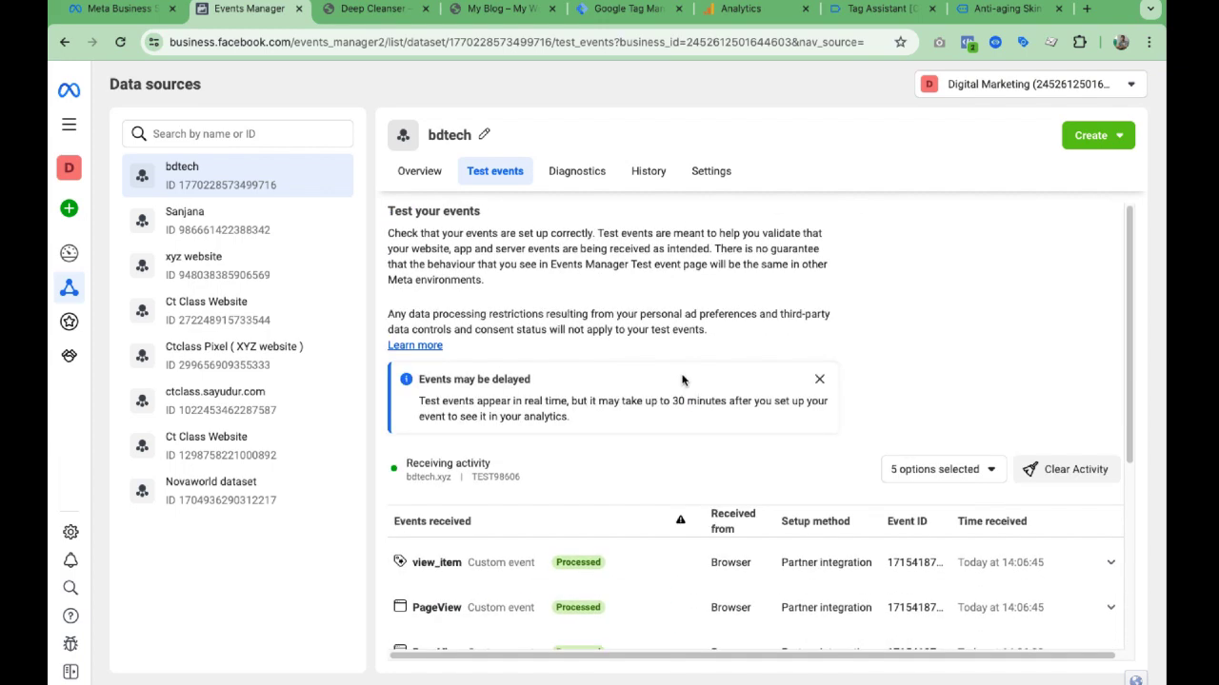
scroll(681, 380, down, 5)
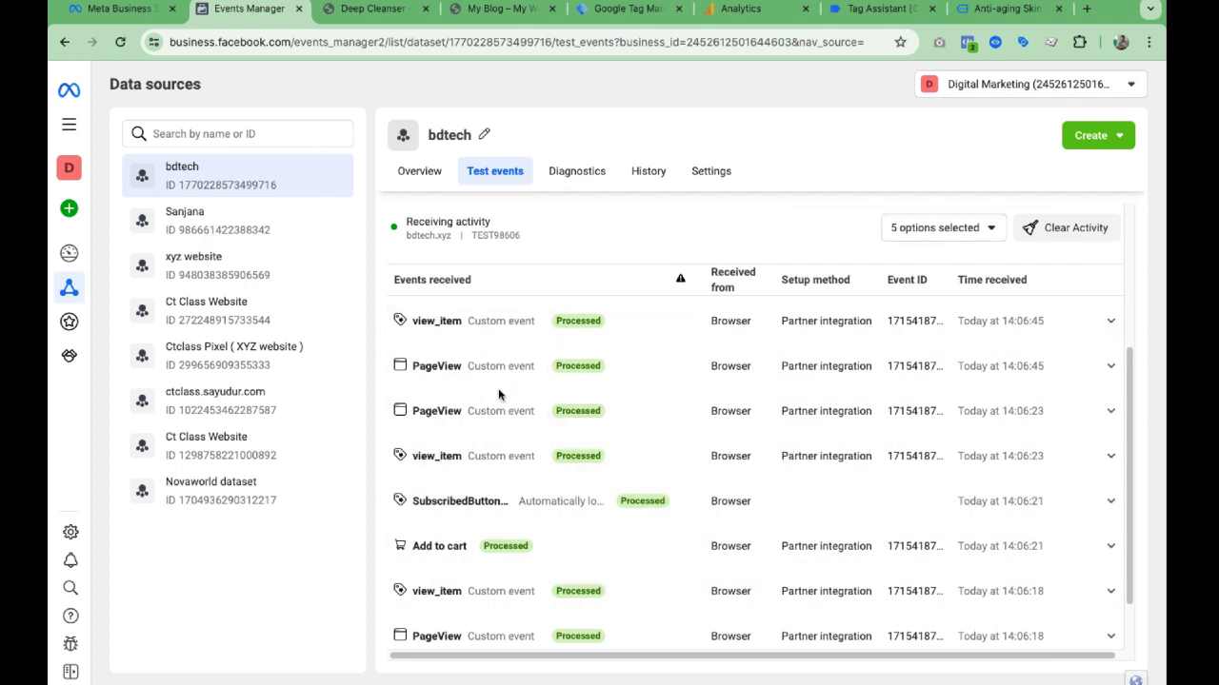
scroll(575, 329, up, 3)
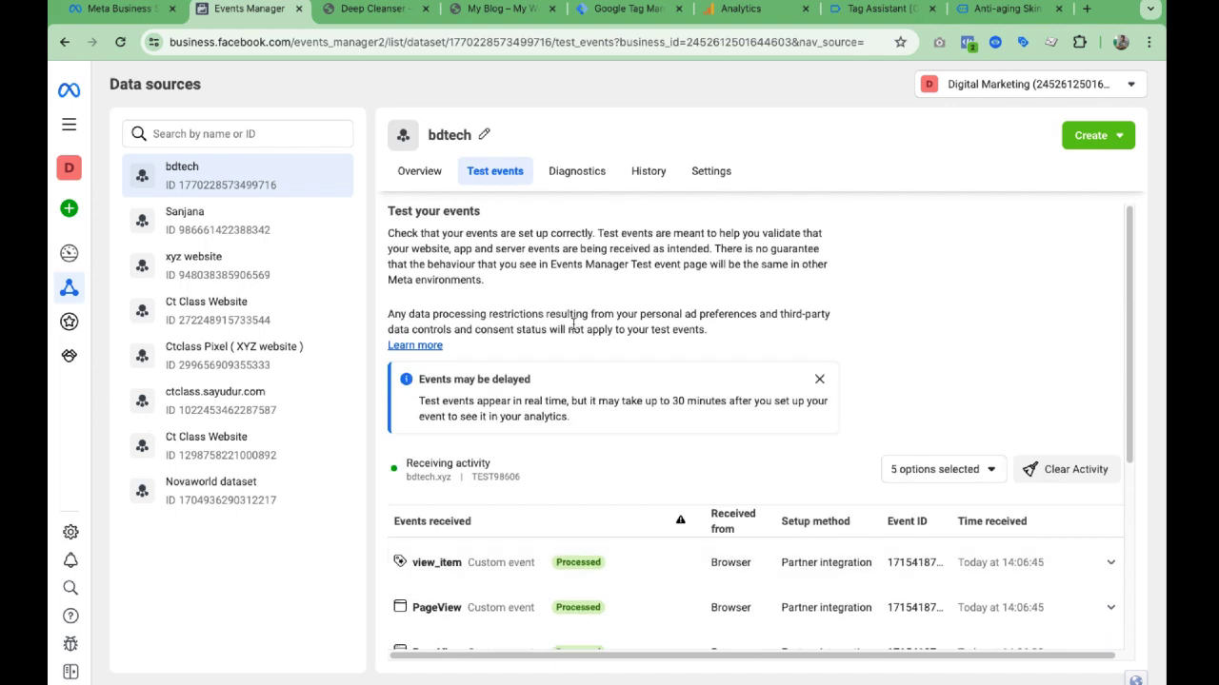
- Copy the test event code TEST98606 from the bdtech dataset's receiving activity
double_click(511, 479)
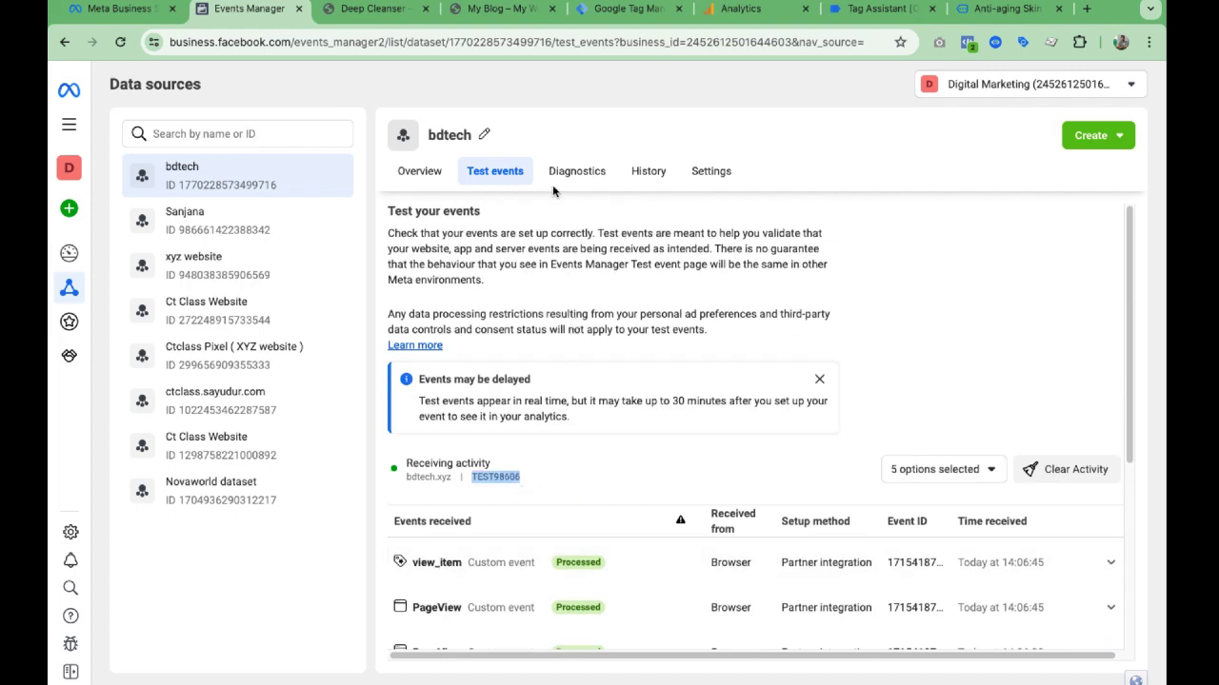
drag(517, 478, 605, 513)
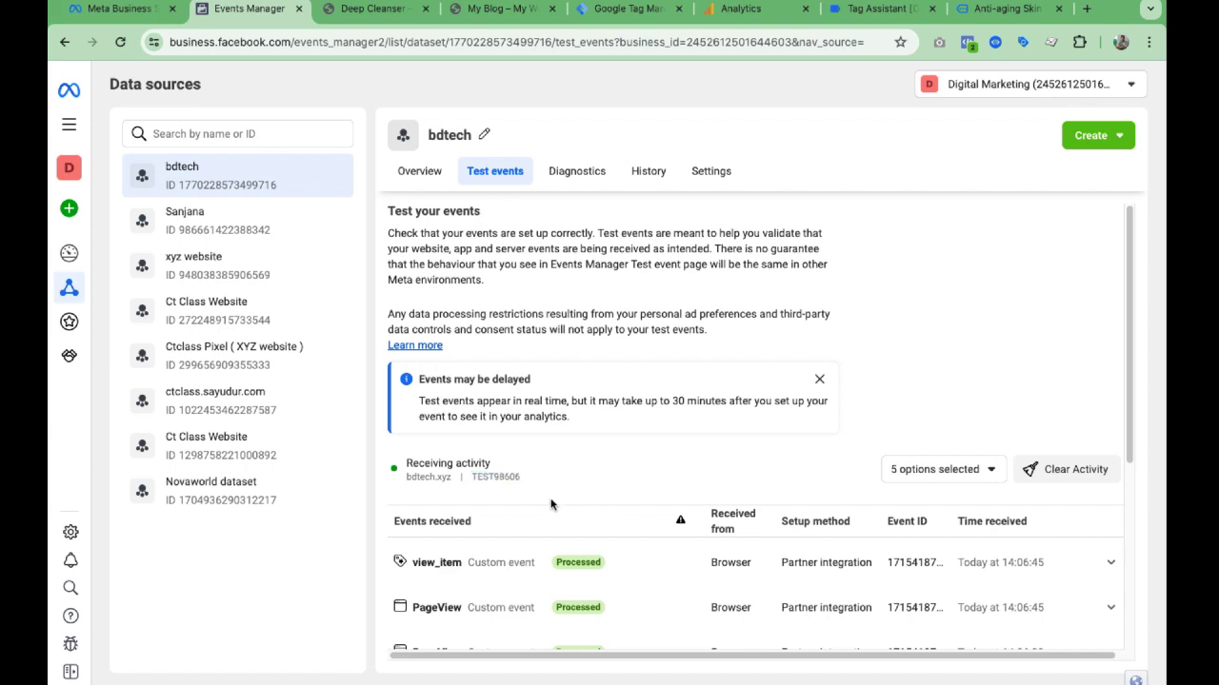
double_click(507, 477)
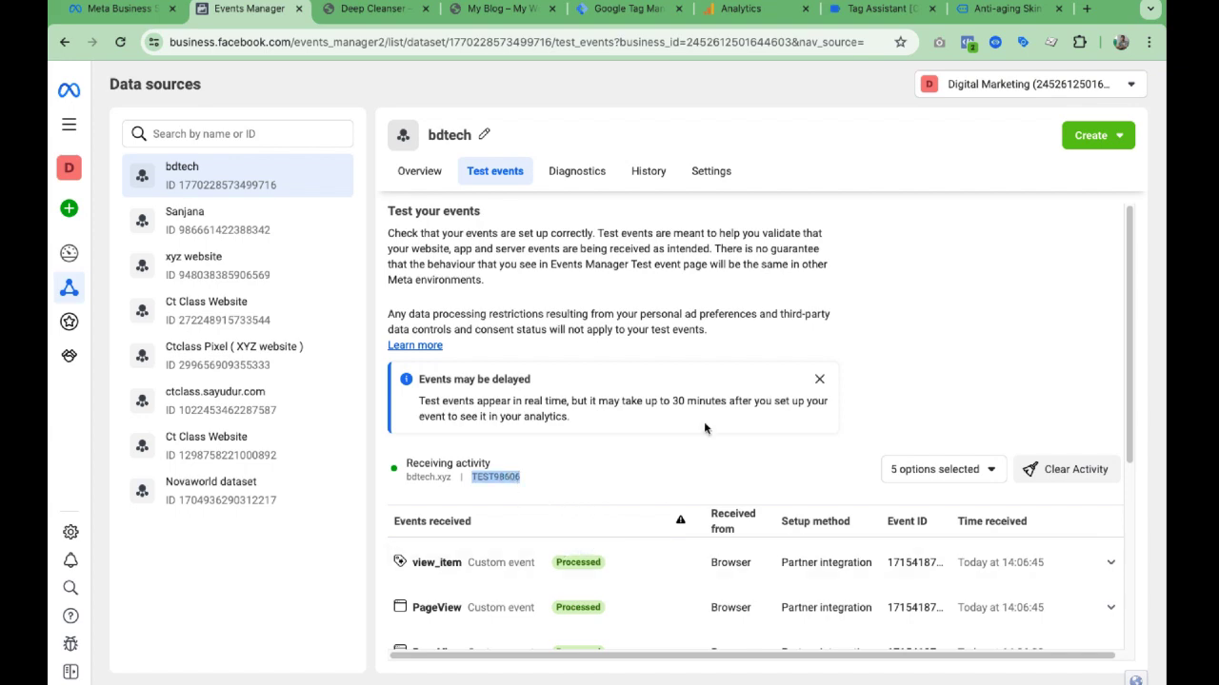
- Switch to Google Tag Manager, open the Server bdtech.xyz container and set the browser zoom to 100%
click(741, 9)
click(628, 7)
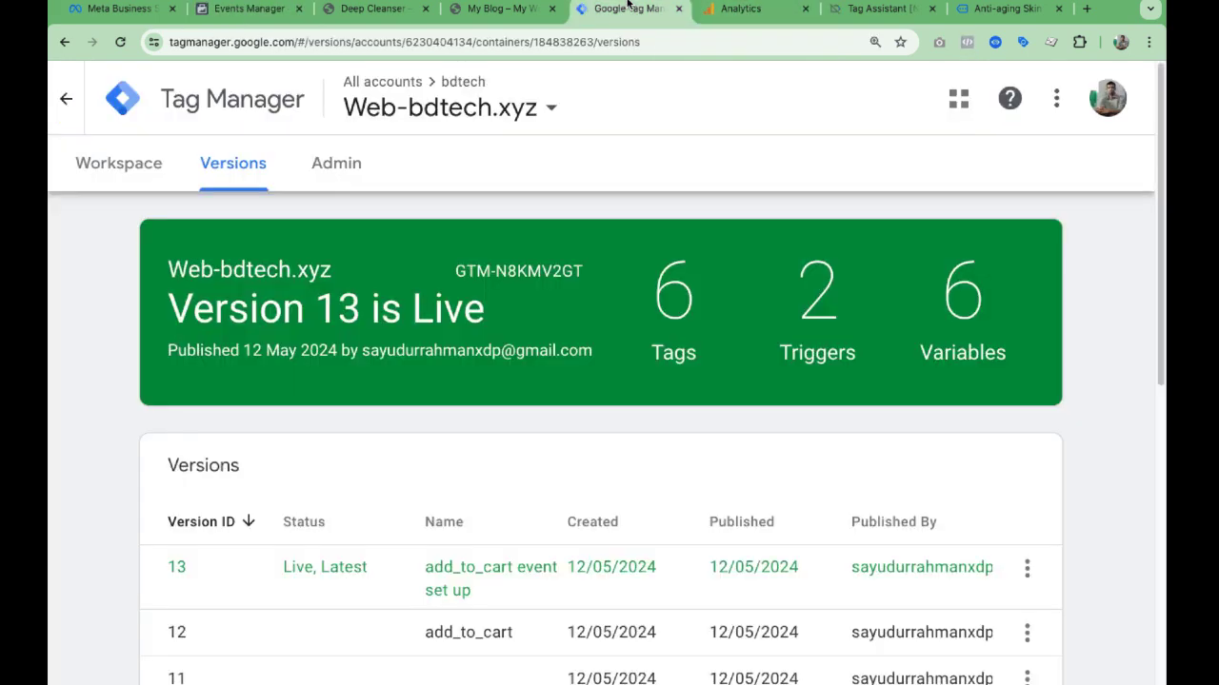
click(422, 113)
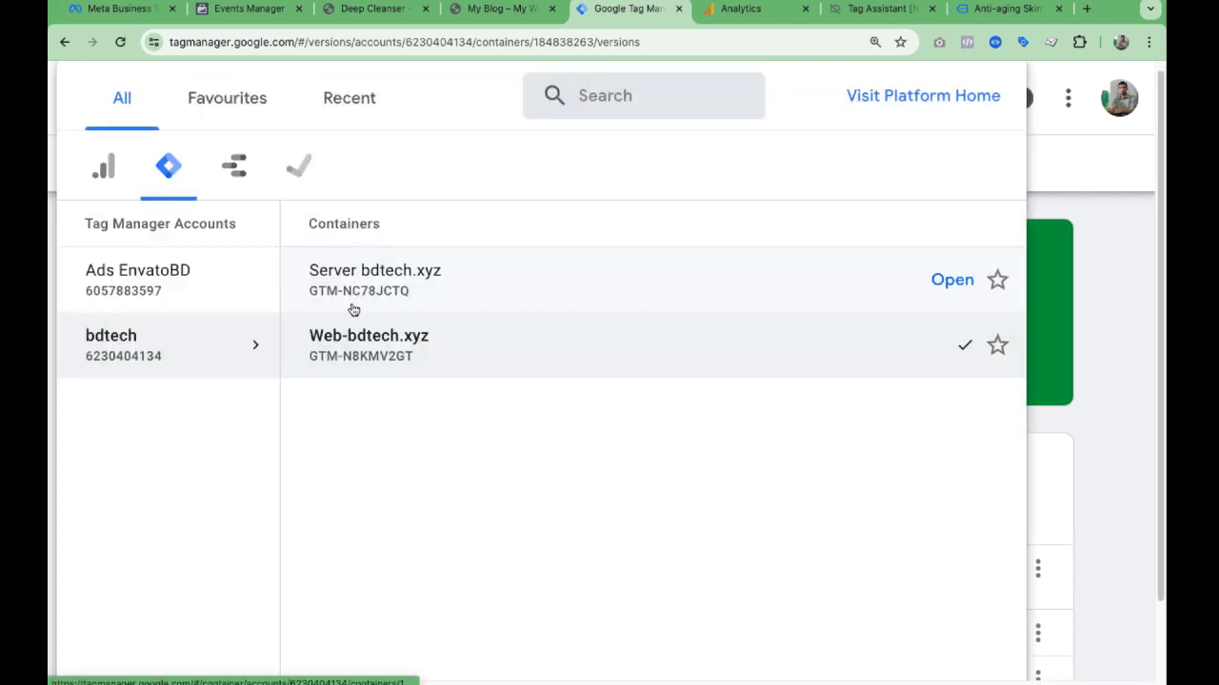
click(371, 271)
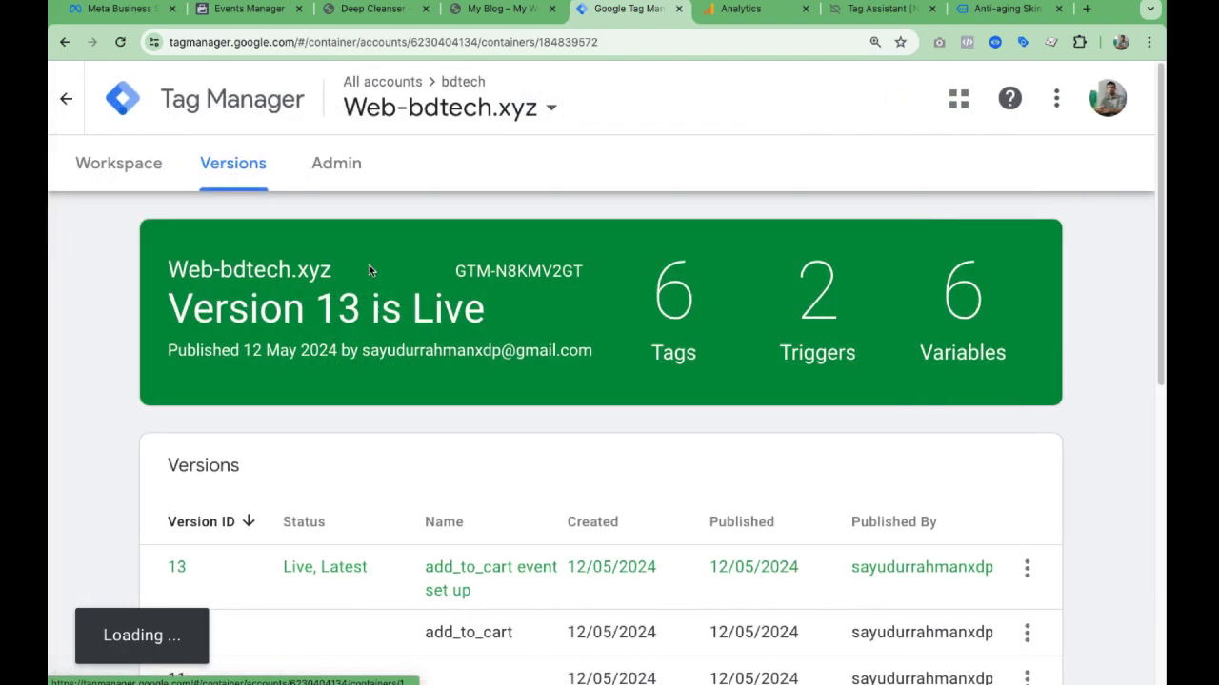
click(1148, 42)
click(1038, 329)
click(1038, 328)
click(1038, 328)
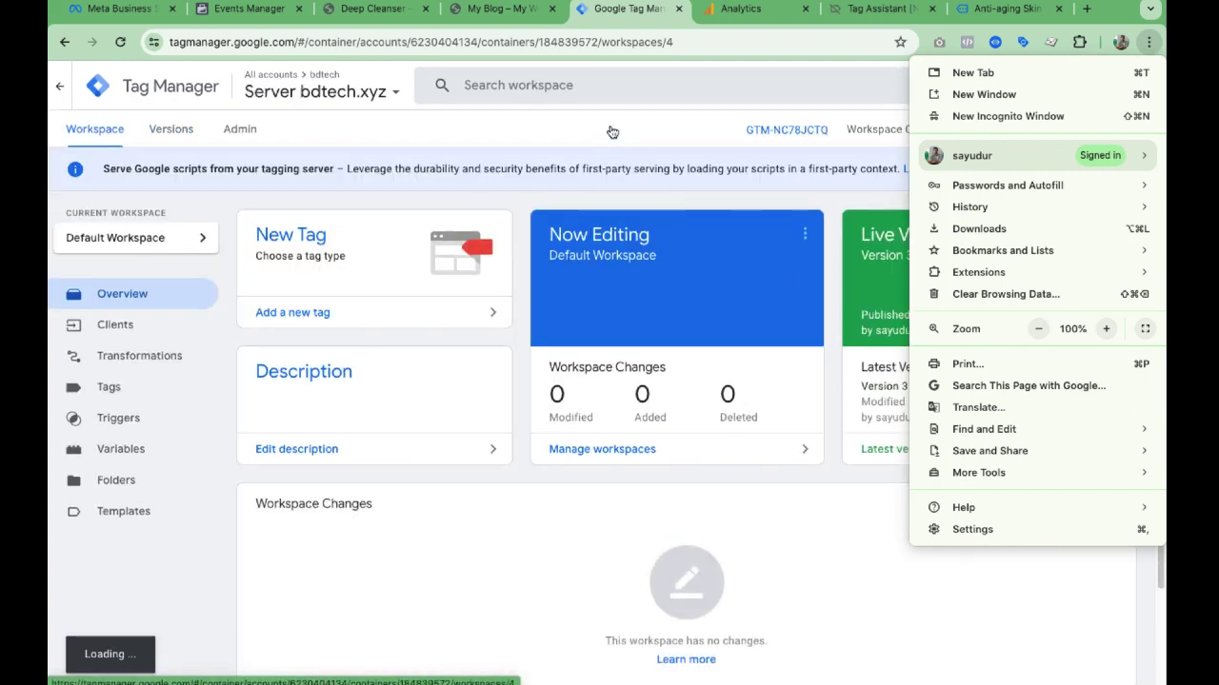
click(805, 490)
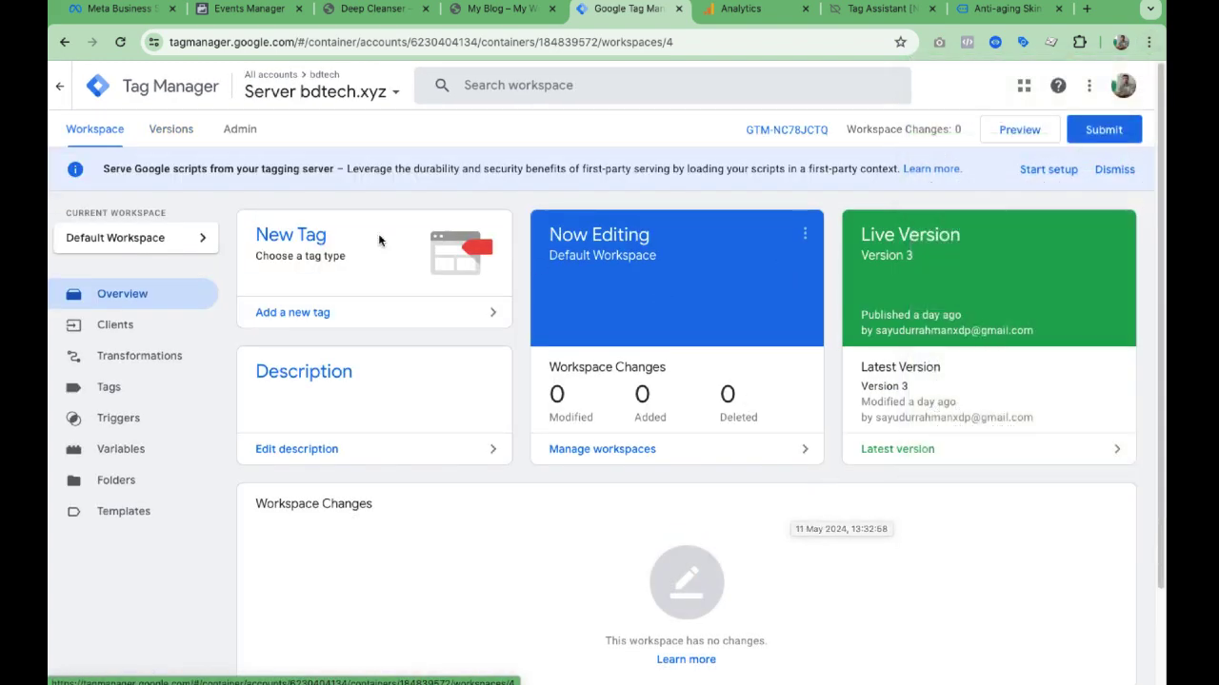
- Replace the Test ID in the CAPI_Config tag with TEST98606 and save the tag
click(132, 393)
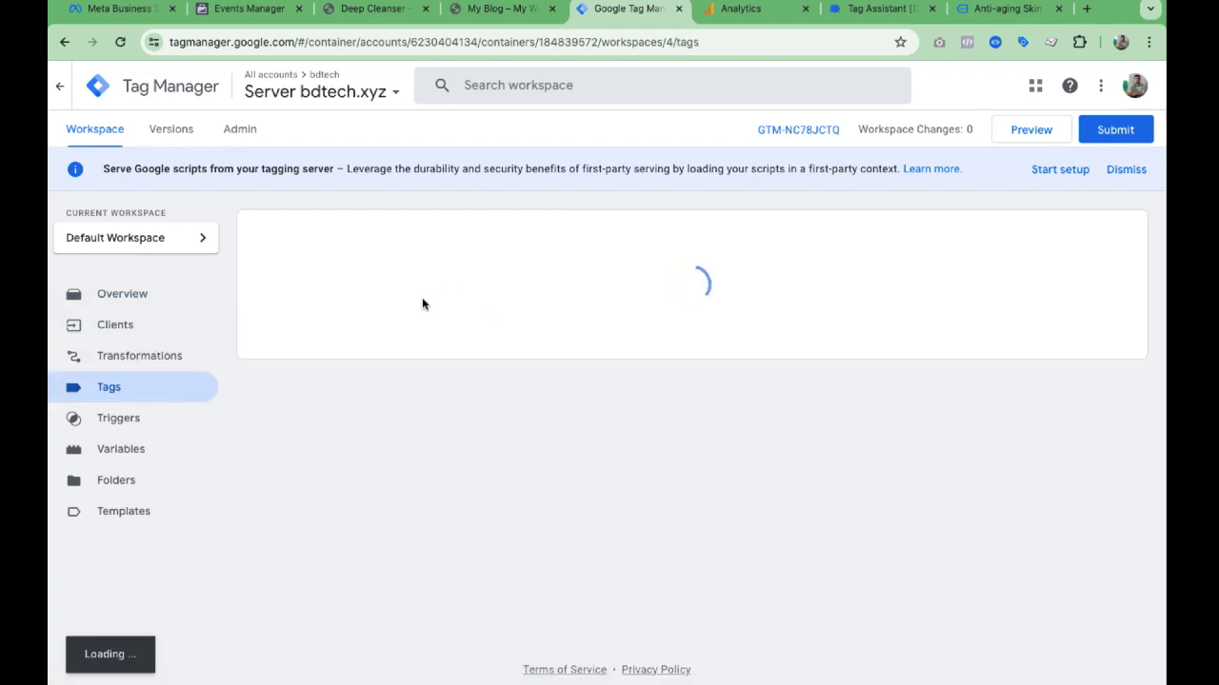
click(335, 303)
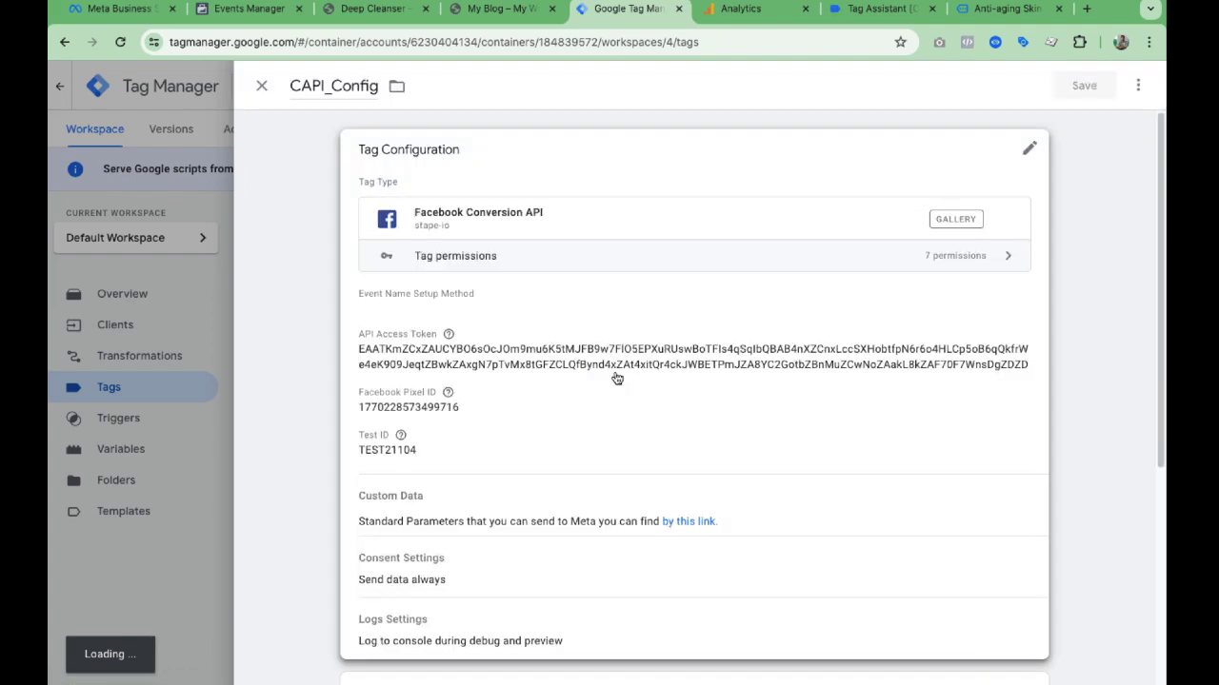
scroll(617, 378, down, 3)
scroll(439, 280, up, 3)
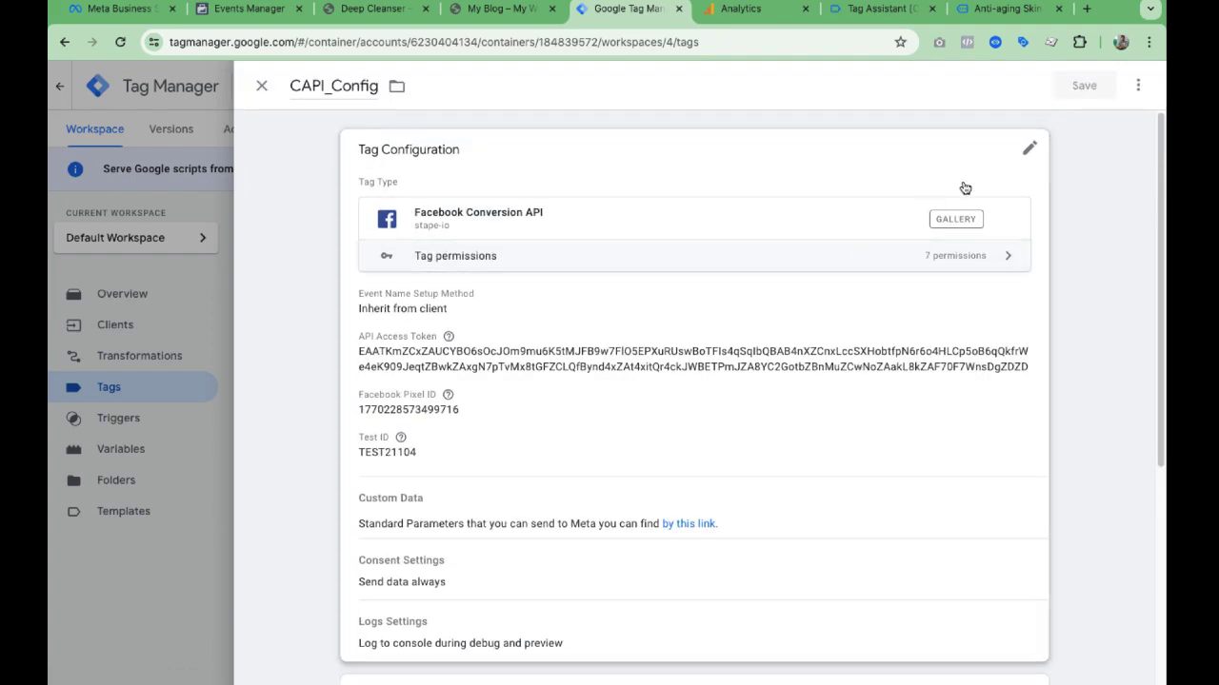
click(1023, 150)
scroll(487, 451, down, 1)
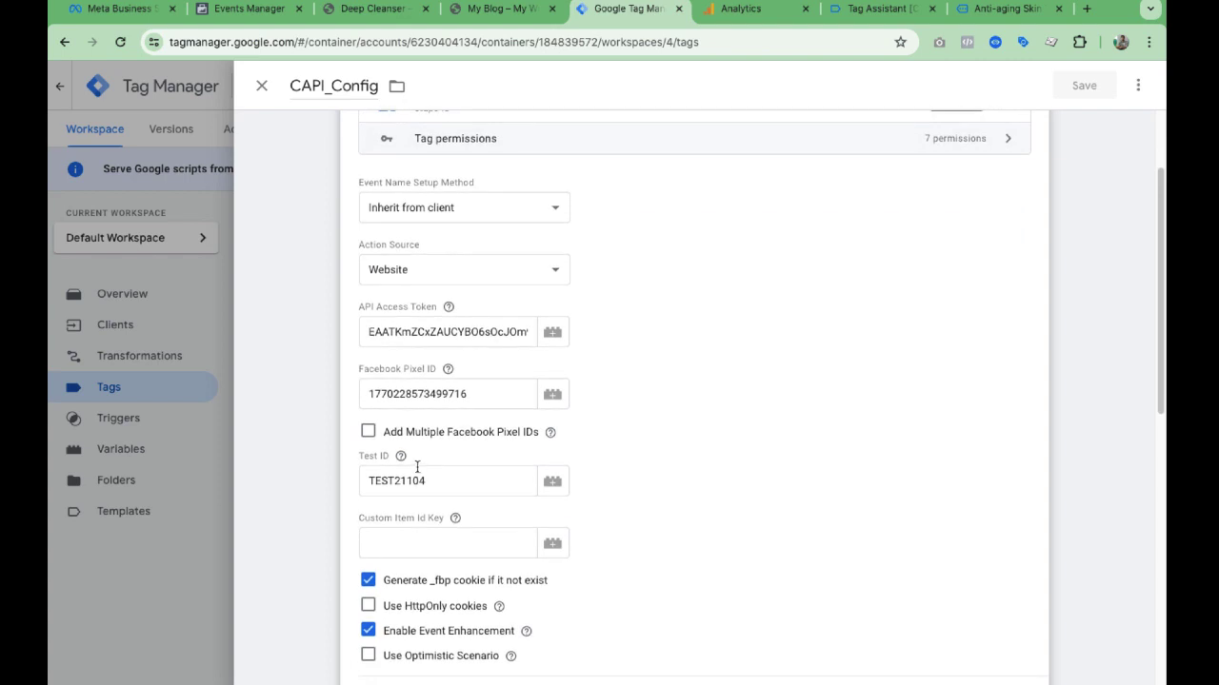
double_click(414, 478)
text(TEST86036)
click(824, 349)
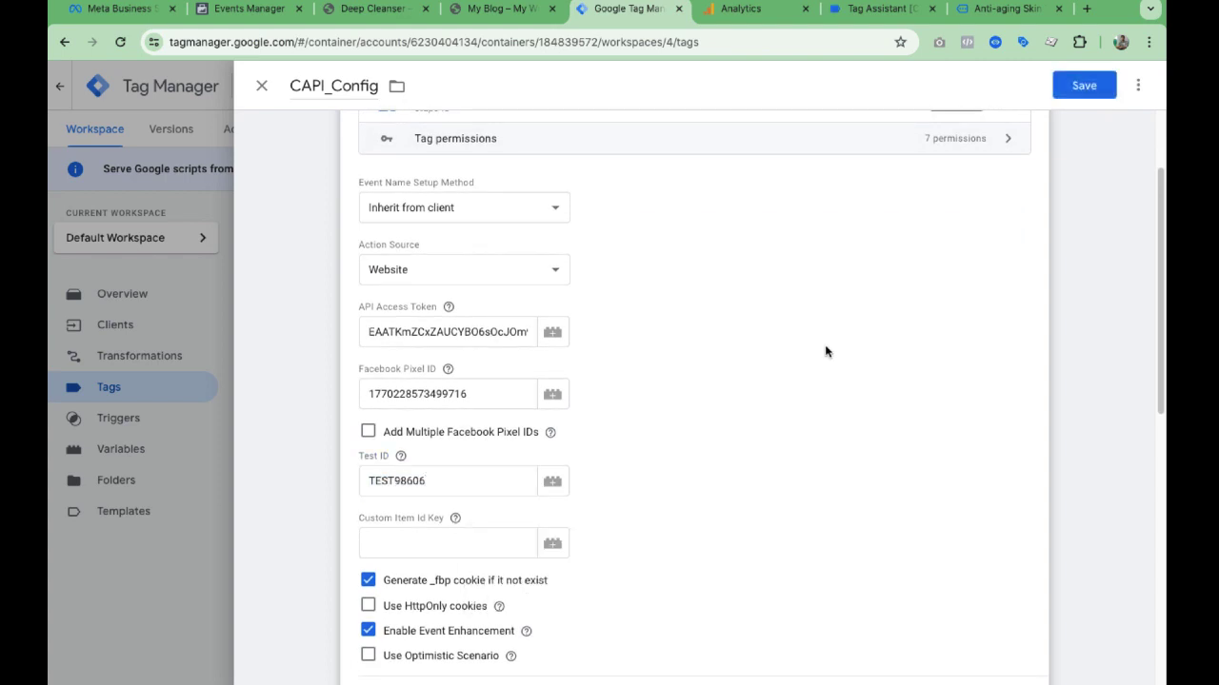
scroll(824, 343, down, 6)
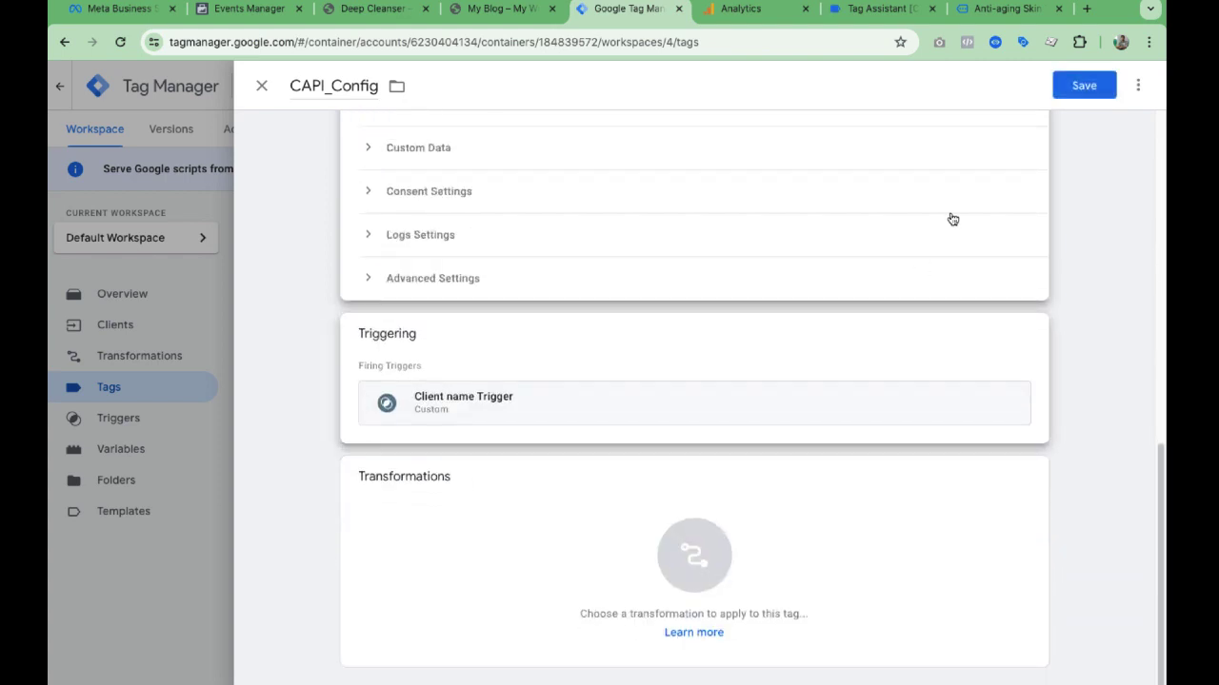
click(1104, 86)
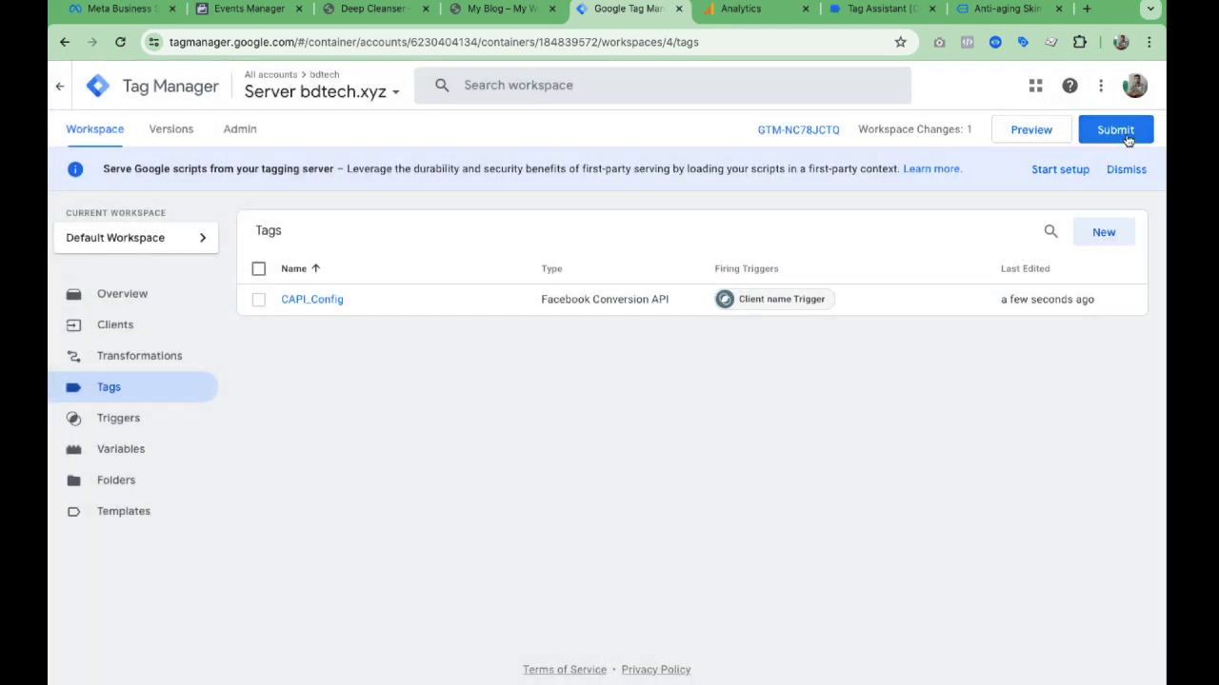
- Publish the server container's workspace changes as a new version without a name or description
click(1120, 130)
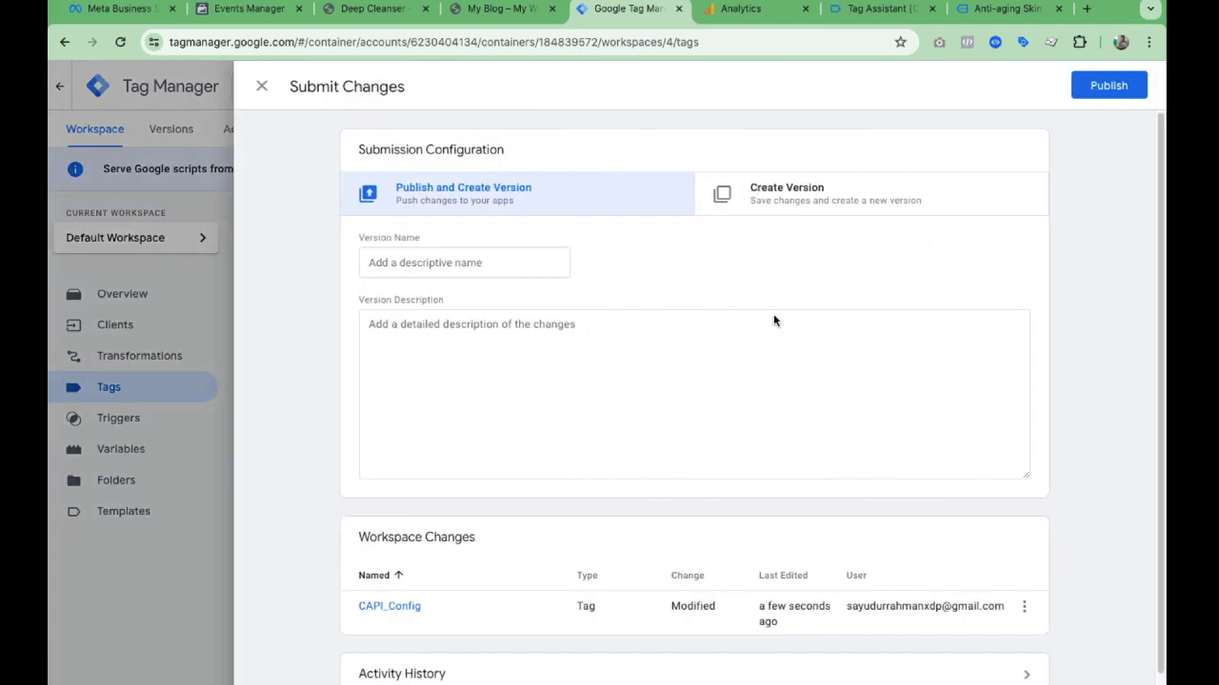
click(1121, 90)
click(817, 539)
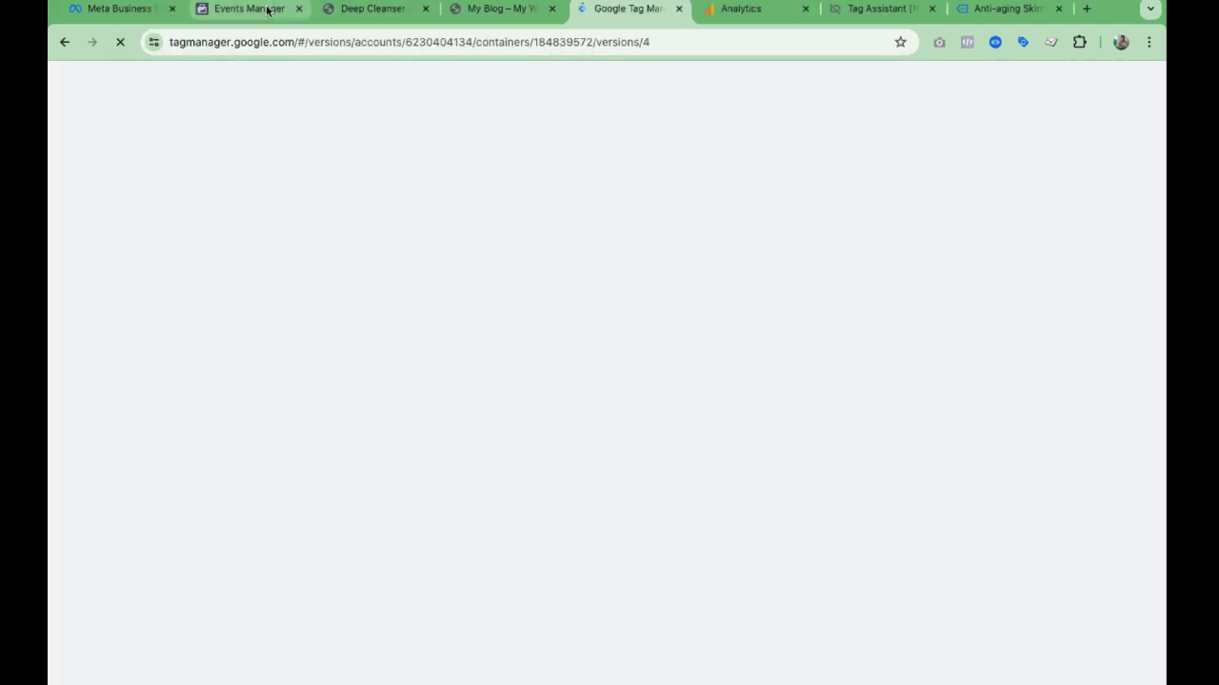
- Switch to Events Manager and clear all recorded test activity for the bdtech dataset
click(261, 9)
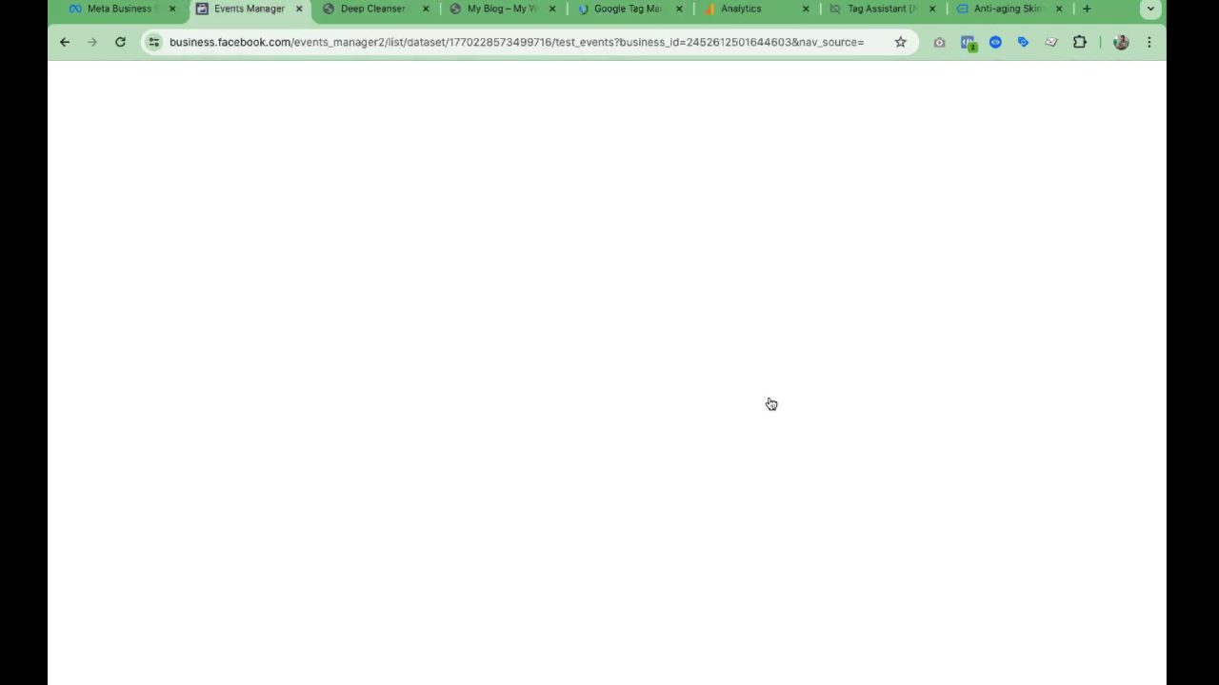
scroll(770, 405, down, 3)
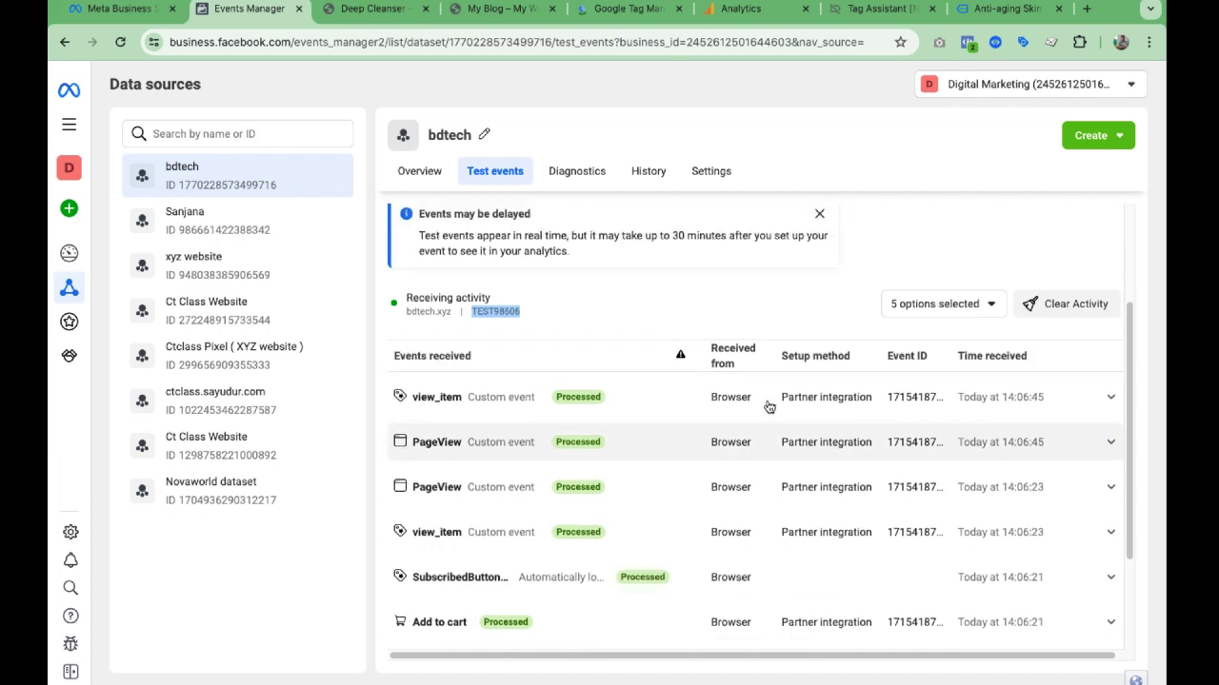
scroll(769, 406, up, 3)
click(1066, 469)
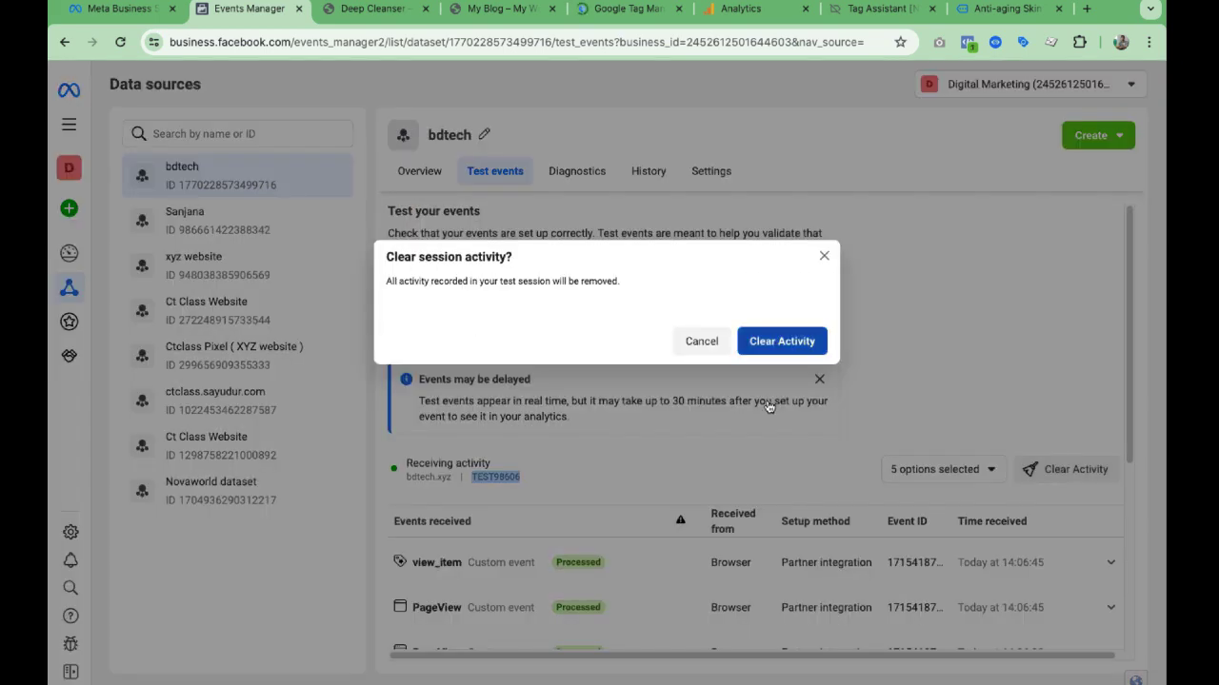
click(782, 341)
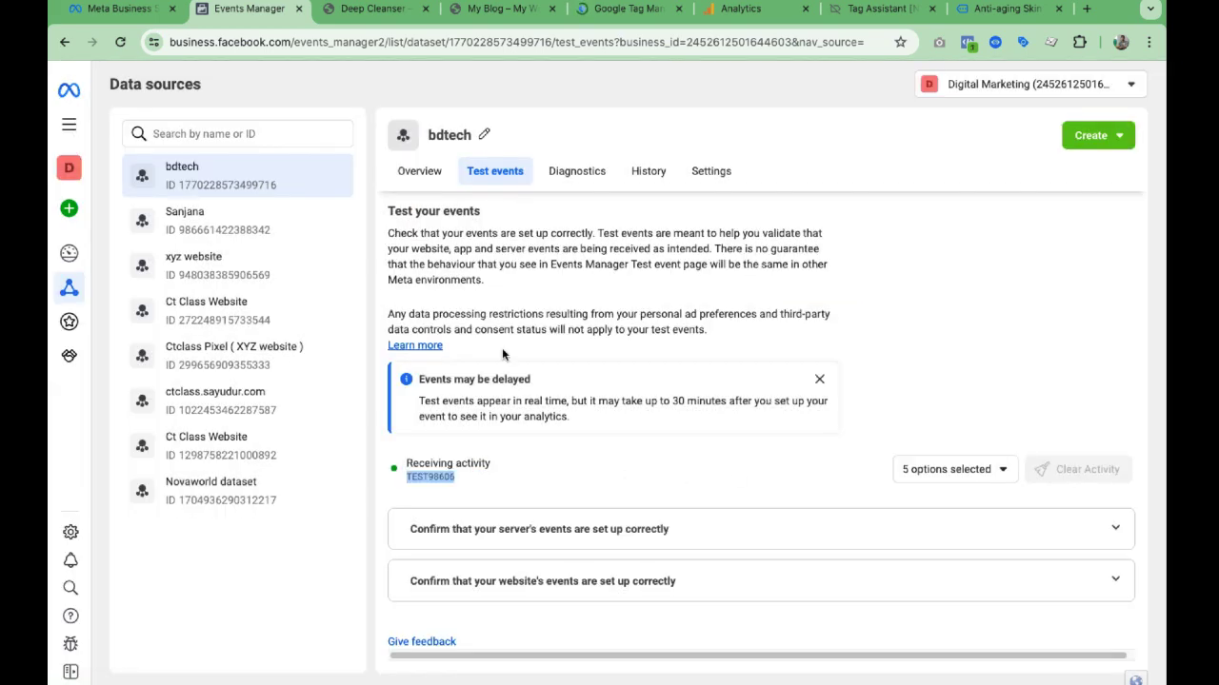
click(679, 474)
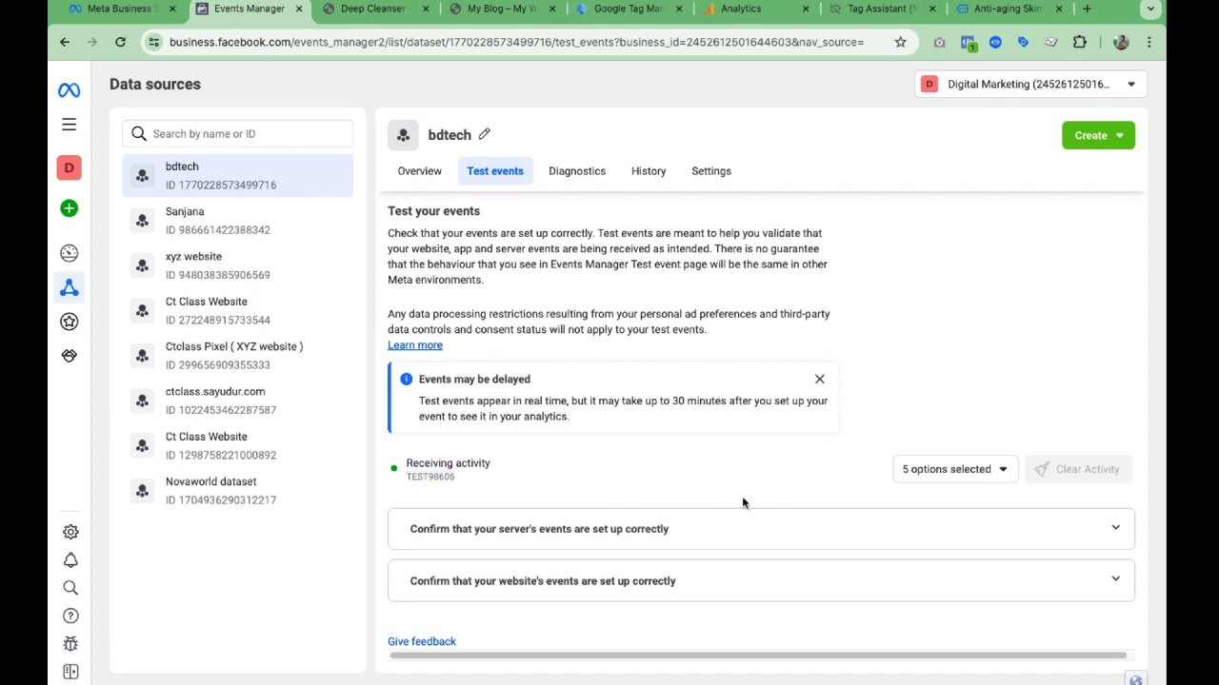
- Open bdtech.xyz from the test section for confirming the website's events
click(948, 596)
scroll(947, 596, down, 2)
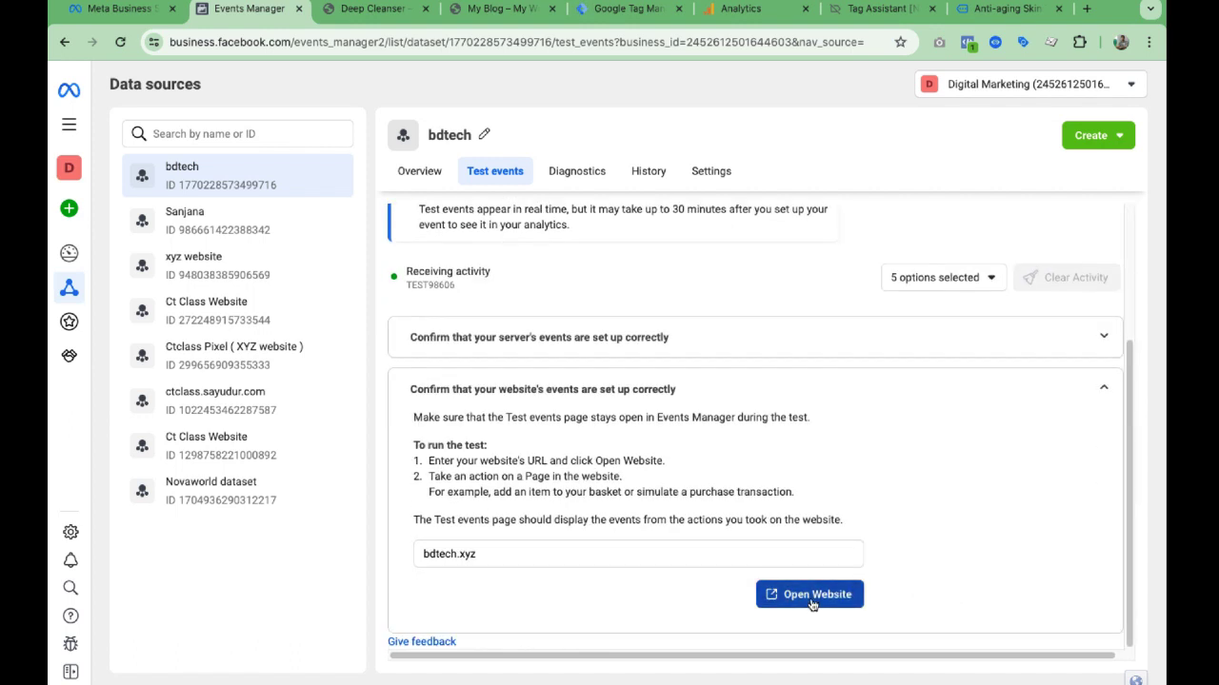
click(812, 596)
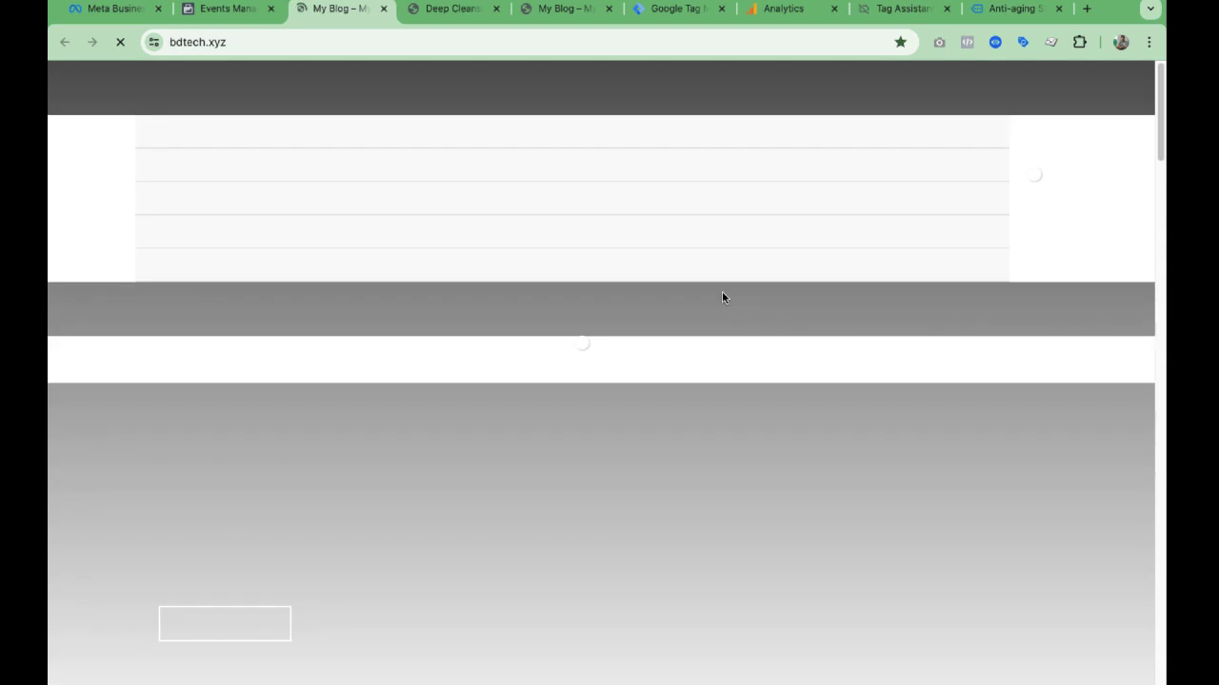
- Open the Anti-aging Skin Toner product page and add one unit to the cart
scroll(465, 218, down, 6)
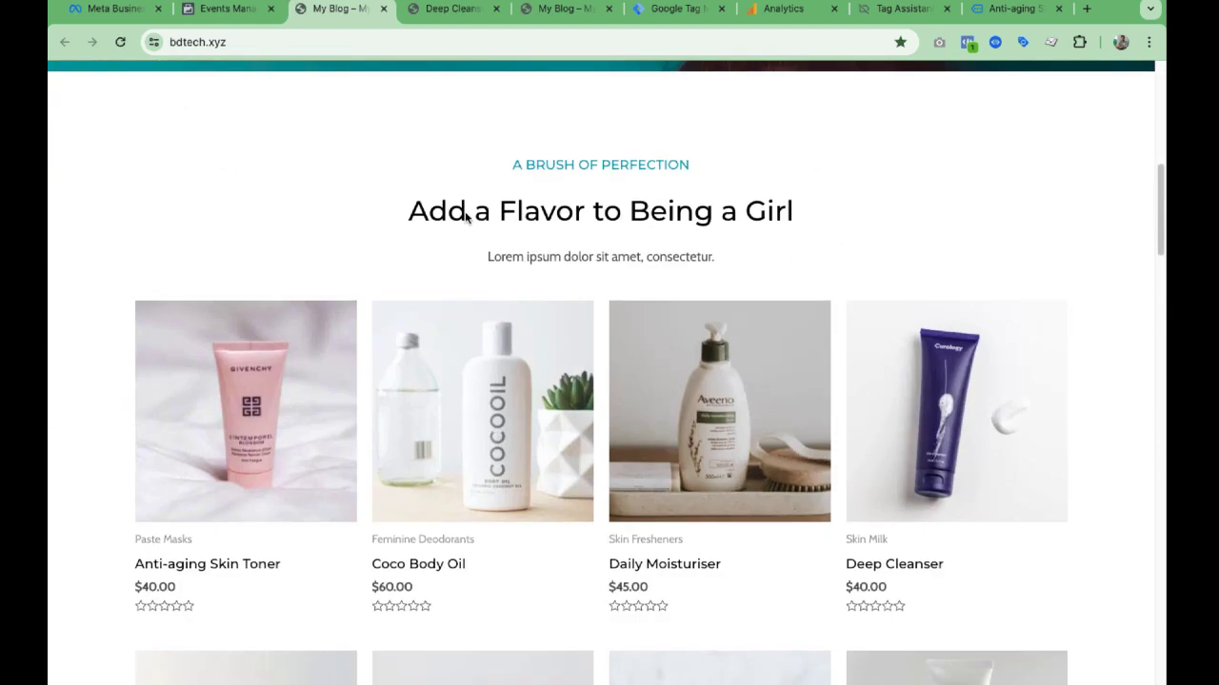
click(253, 398)
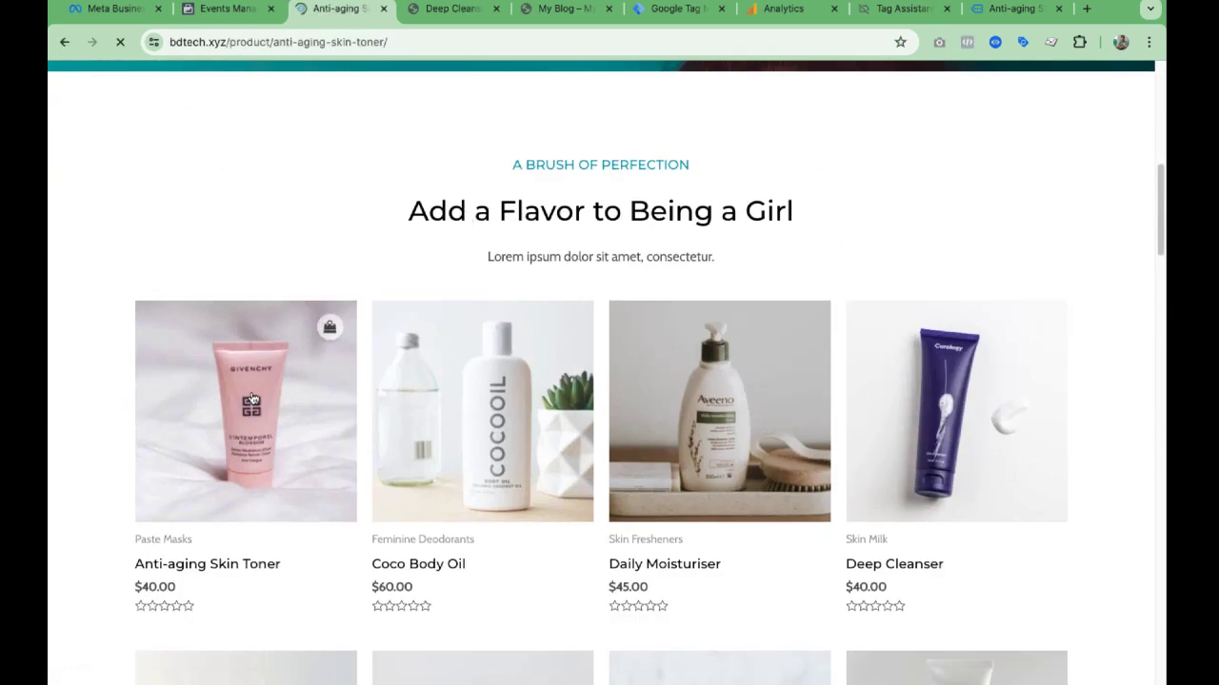
scroll(748, 335, down, 1)
scroll(747, 336, down, 3)
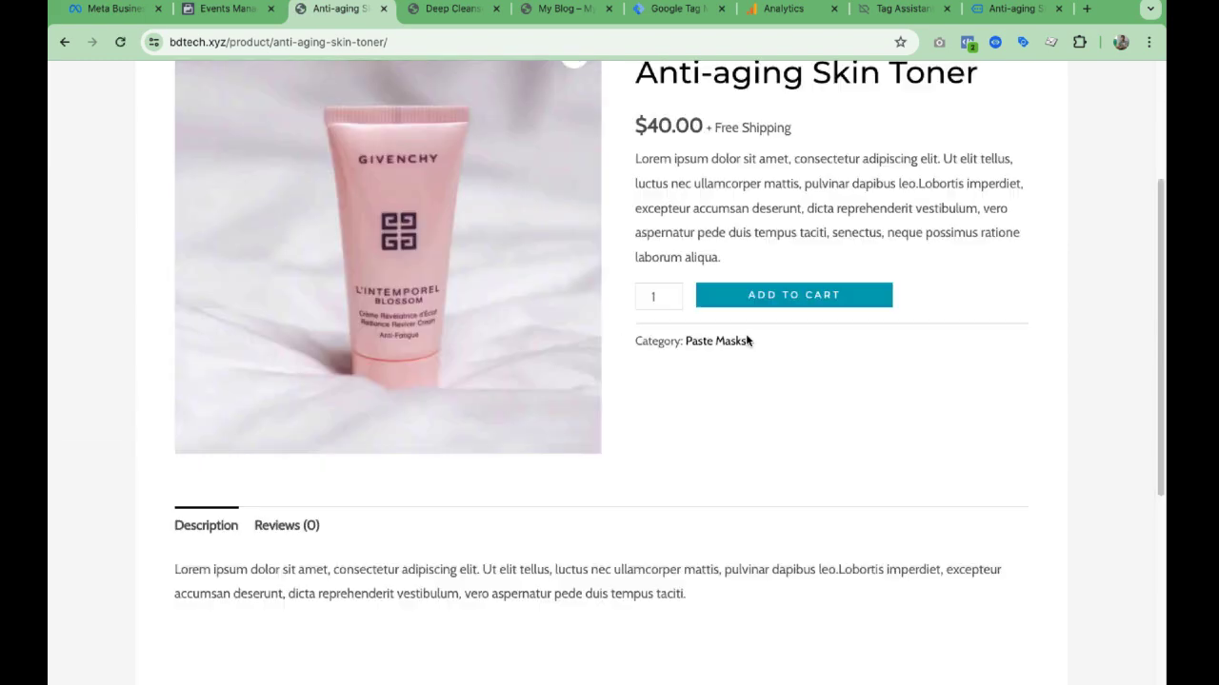
scroll(745, 335, up, 4)
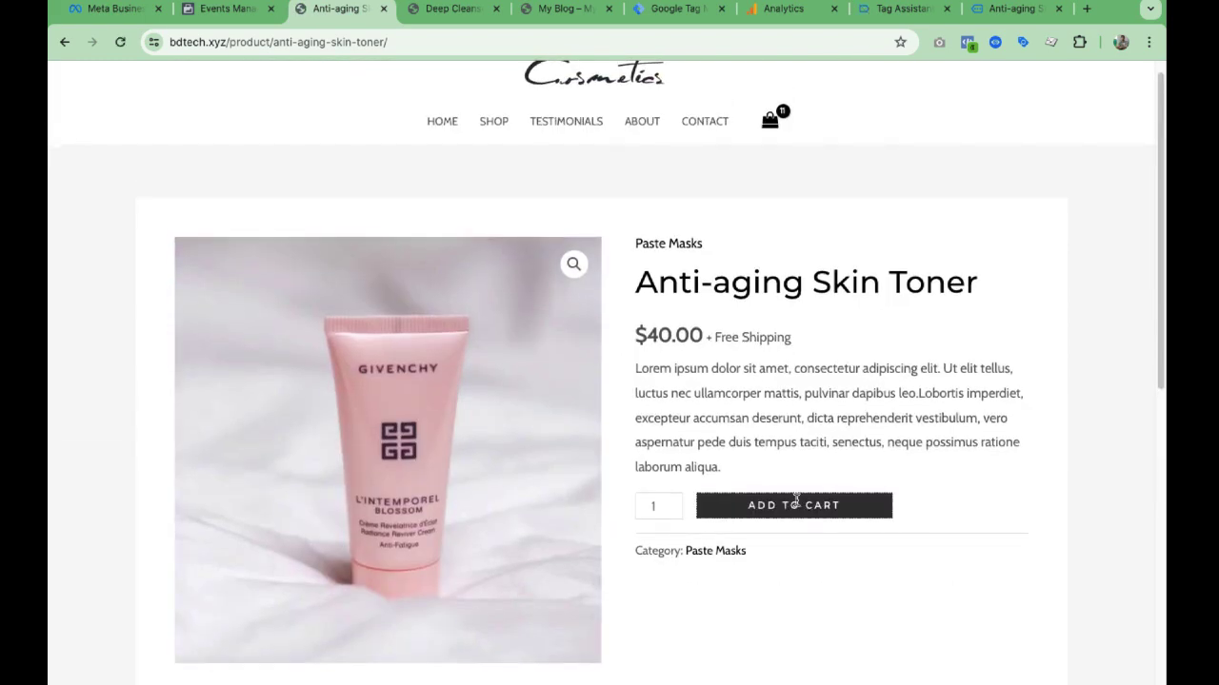
click(797, 506)
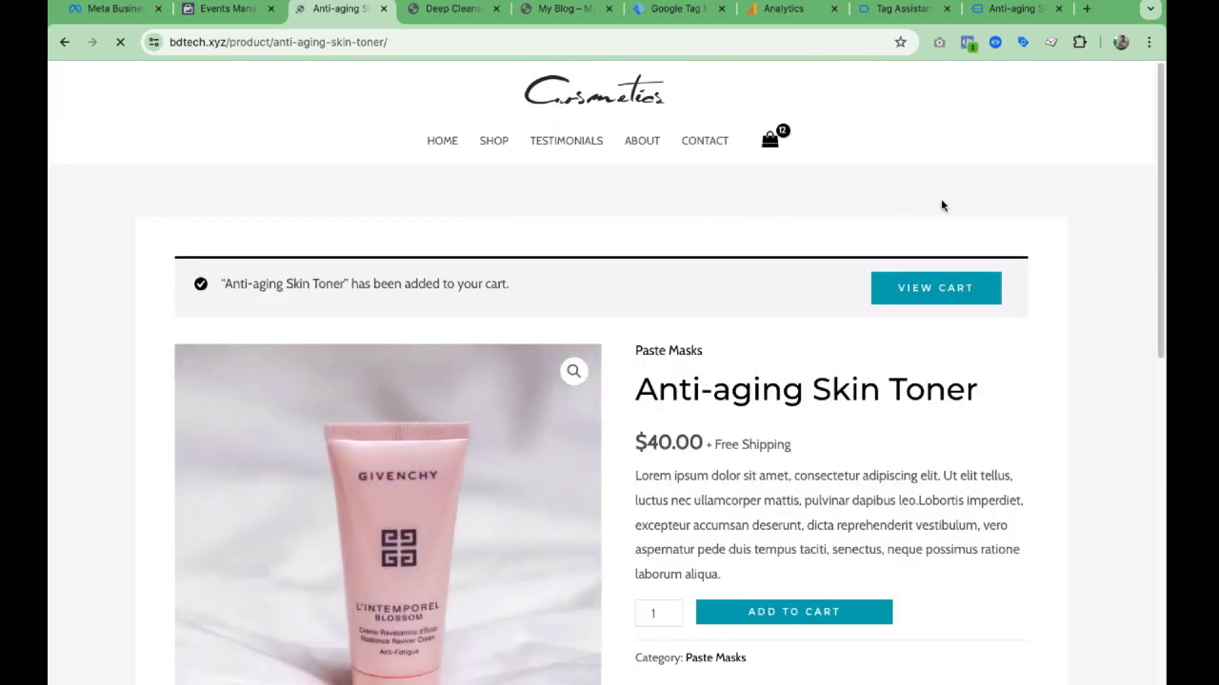
- Add another Anti-aging Skin Toner to the cart, checking the pixel events in Meta Pixel Helper before and after
click(969, 44)
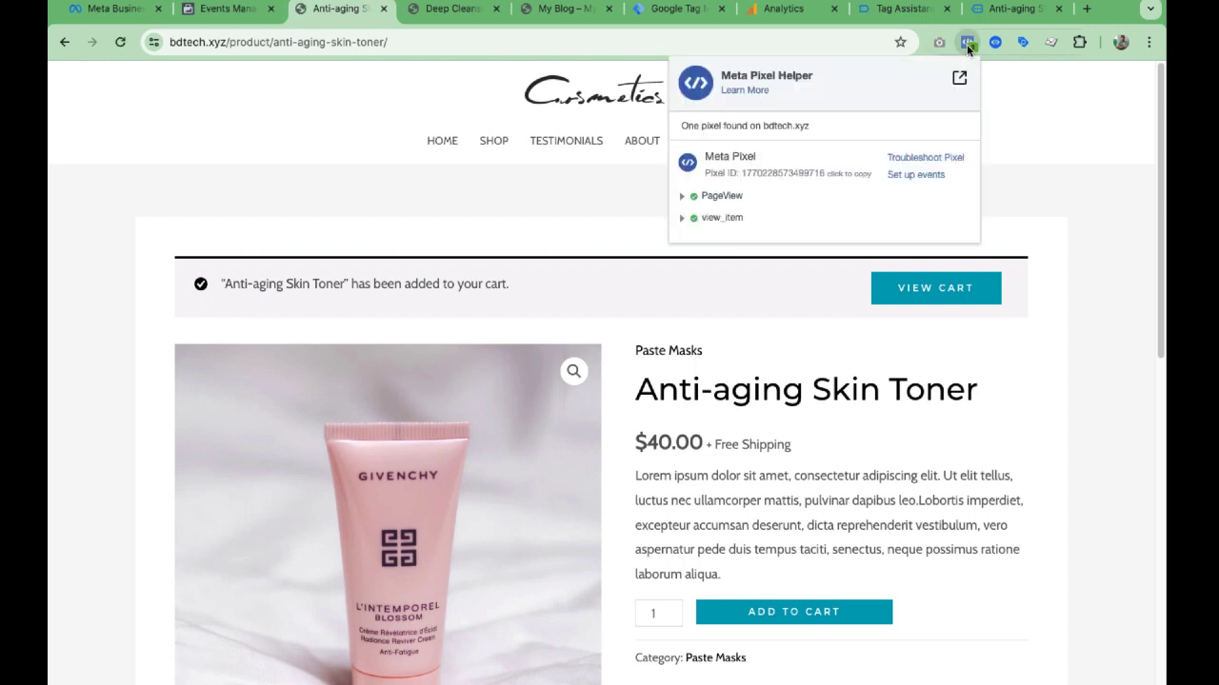
click(1058, 194)
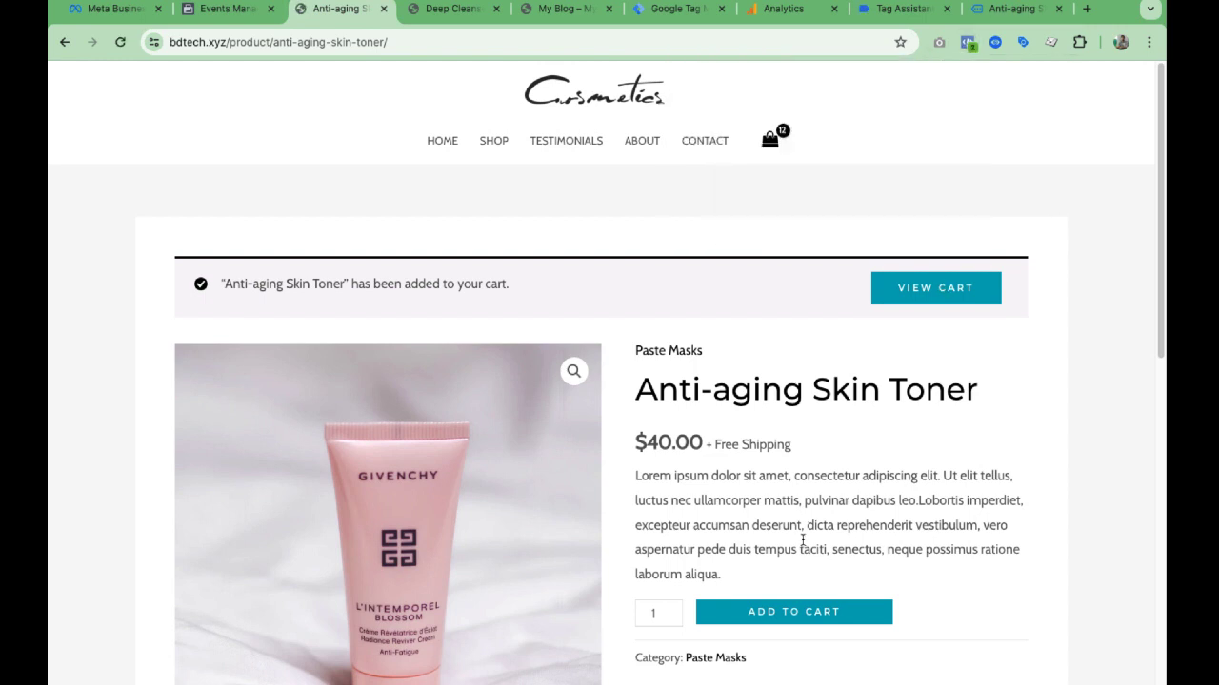
click(814, 612)
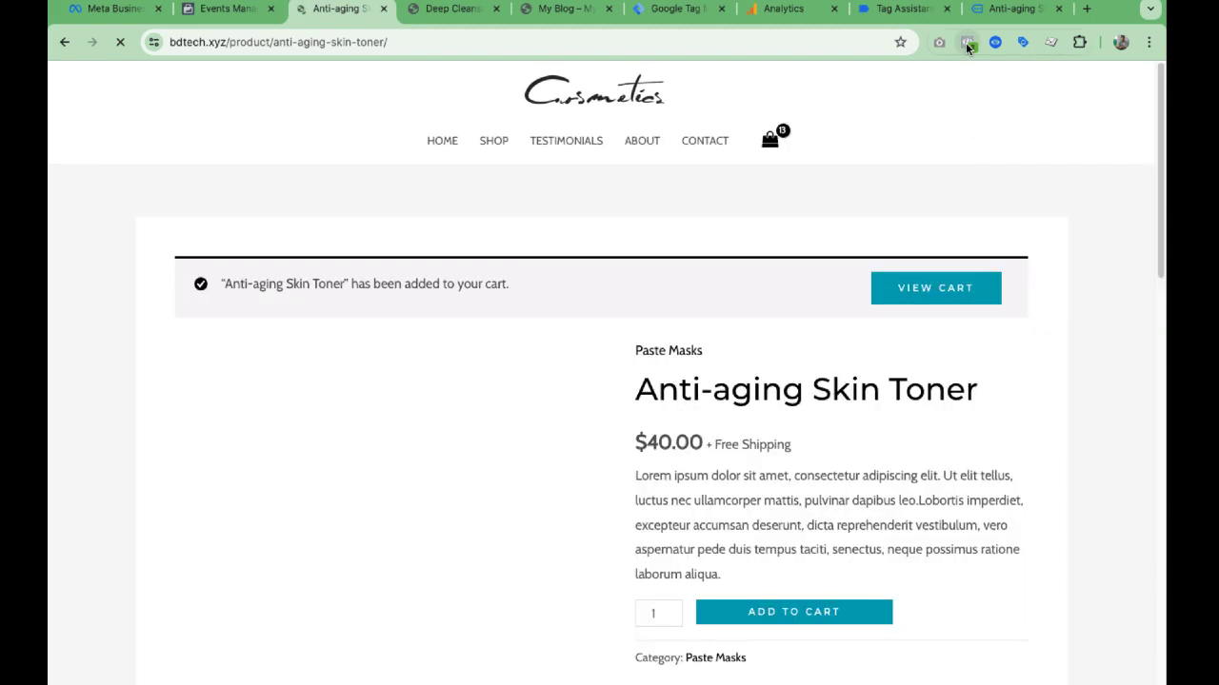
click(967, 43)
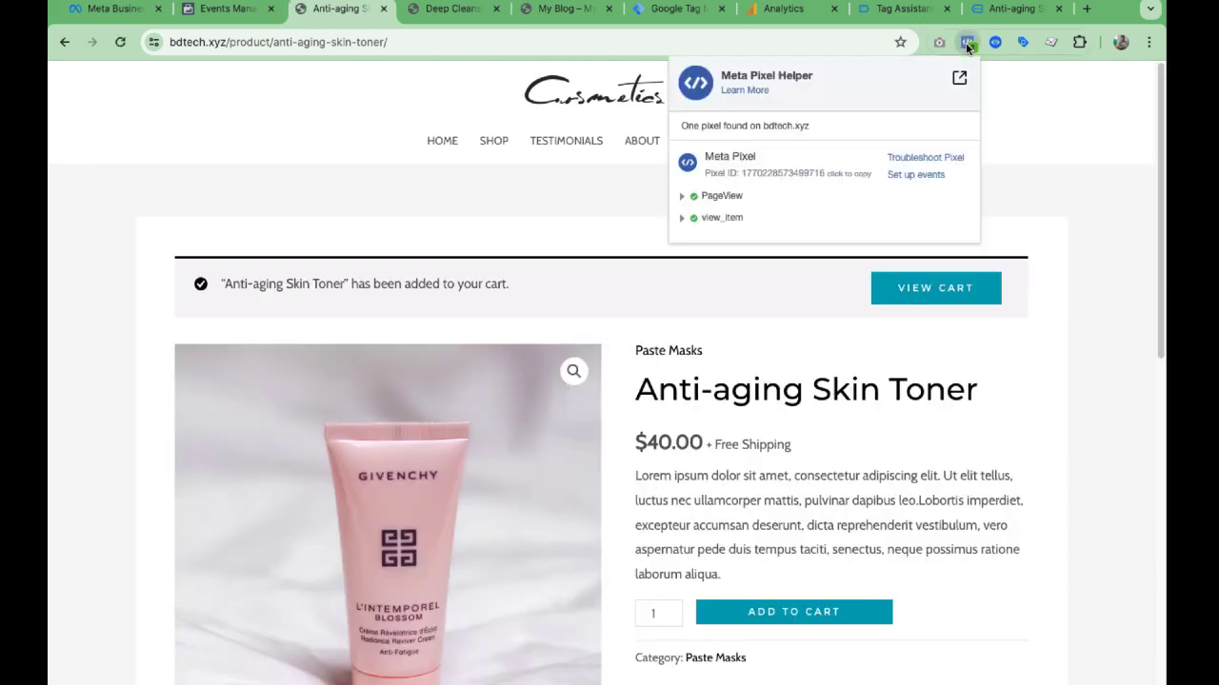
click(1057, 146)
scroll(1058, 147, down, 6)
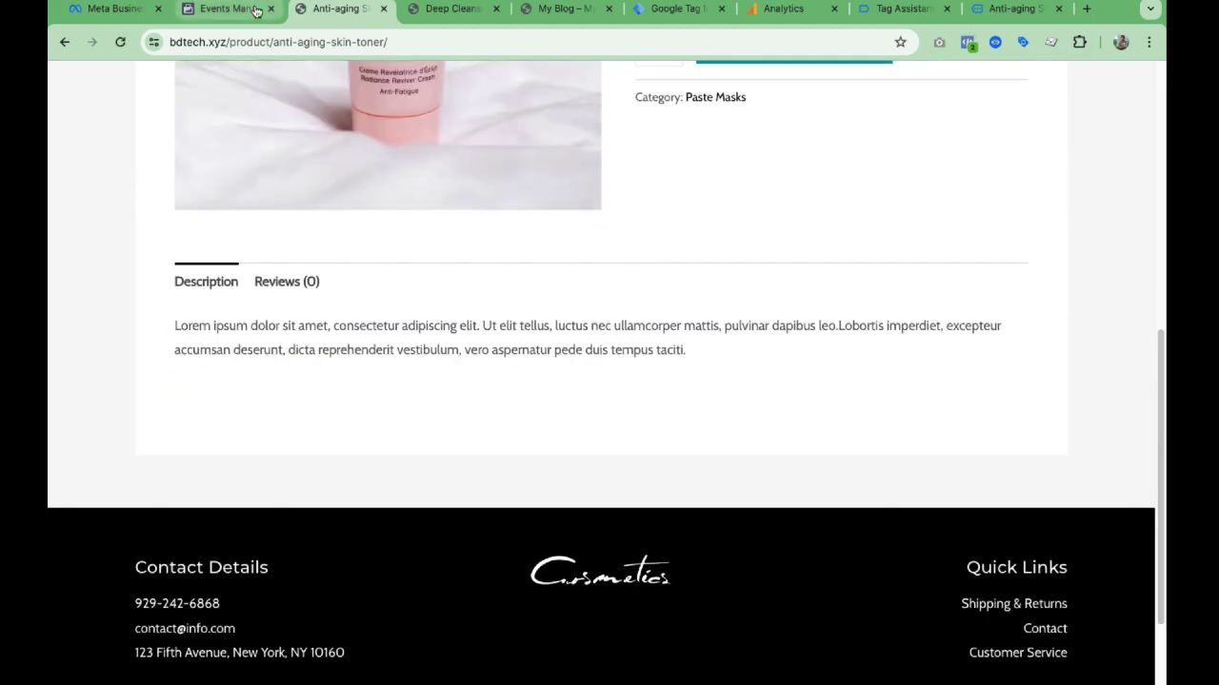
- Switch to Events Manager and review the received test events, comparing browser and server sources and the deduplication of Add to cart and PageView
click(229, 8)
scroll(556, 366, down, 10)
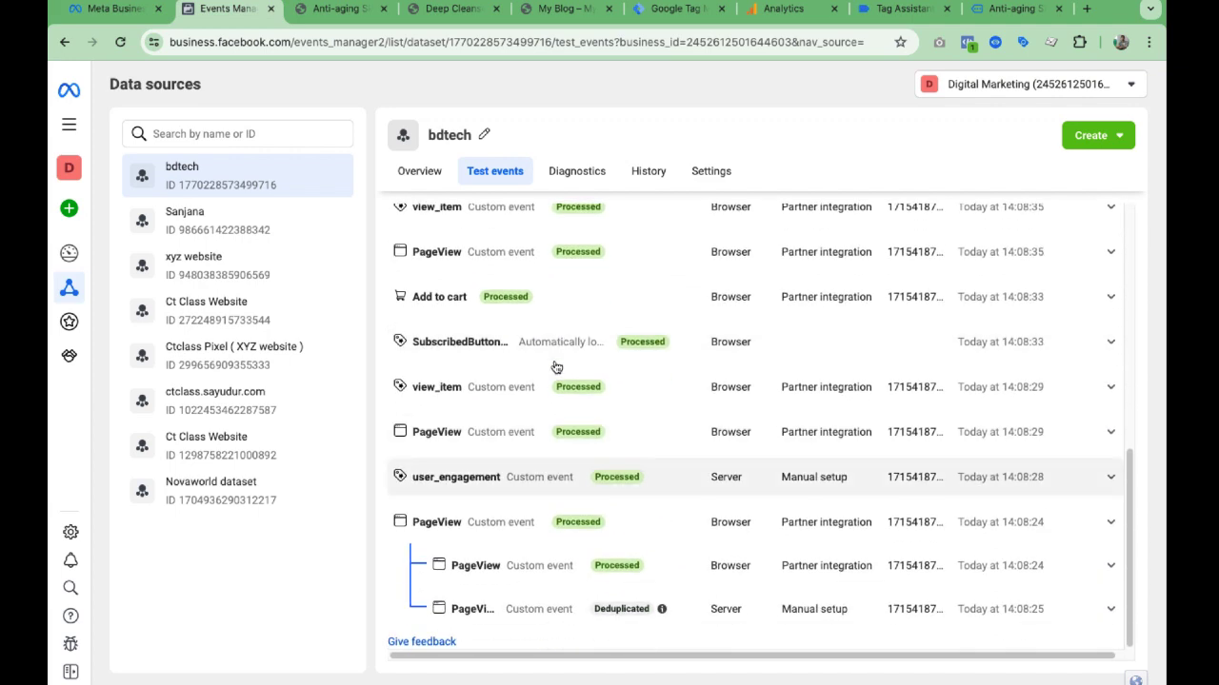
scroll(730, 498, up, 5)
scroll(731, 495, down, 5)
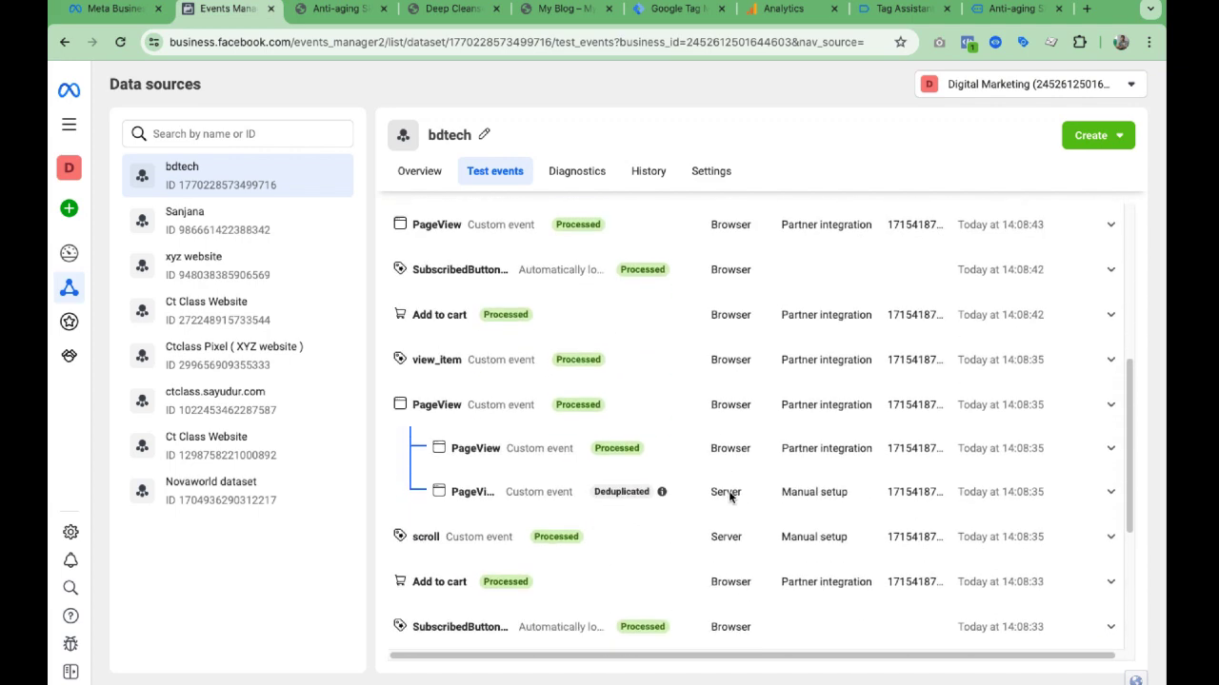
scroll(655, 384, up, 5)
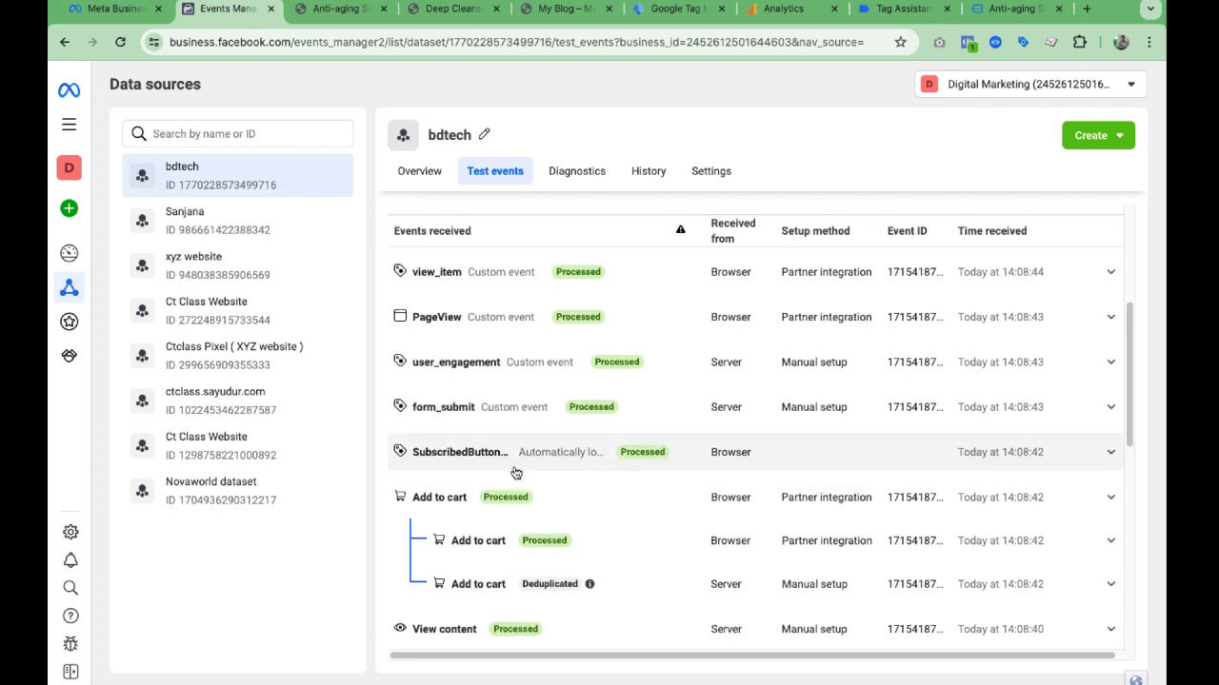
scroll(562, 465, down, 4)
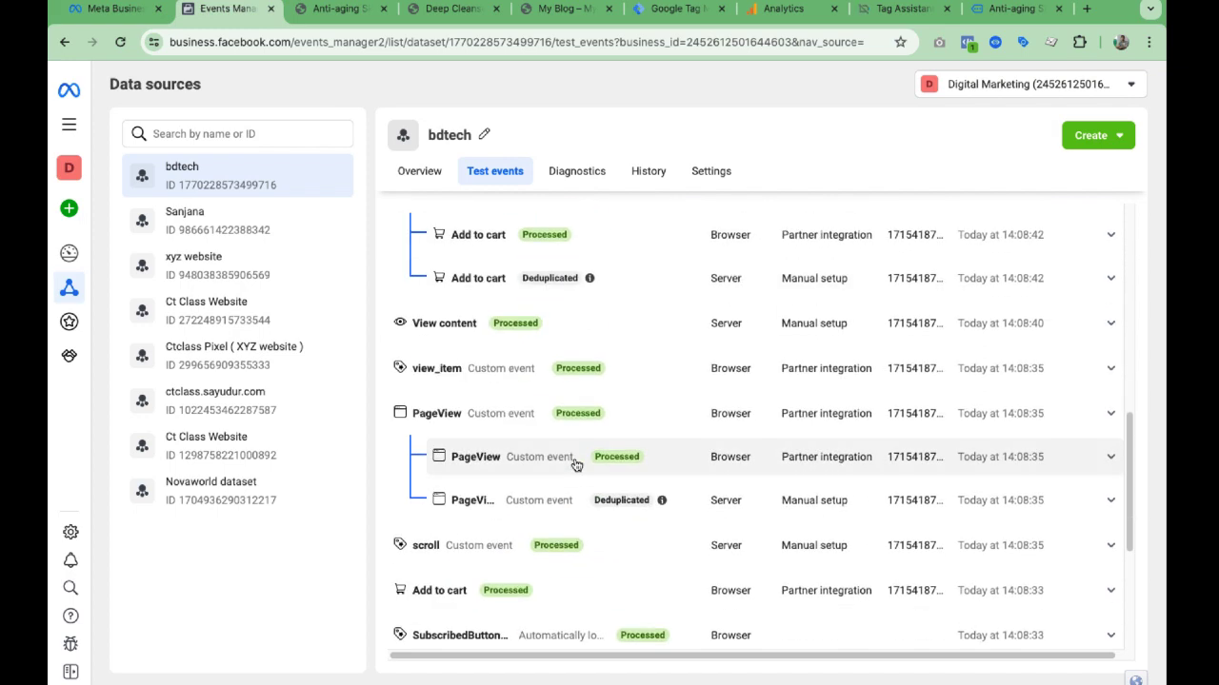
scroll(576, 464, down, 3)
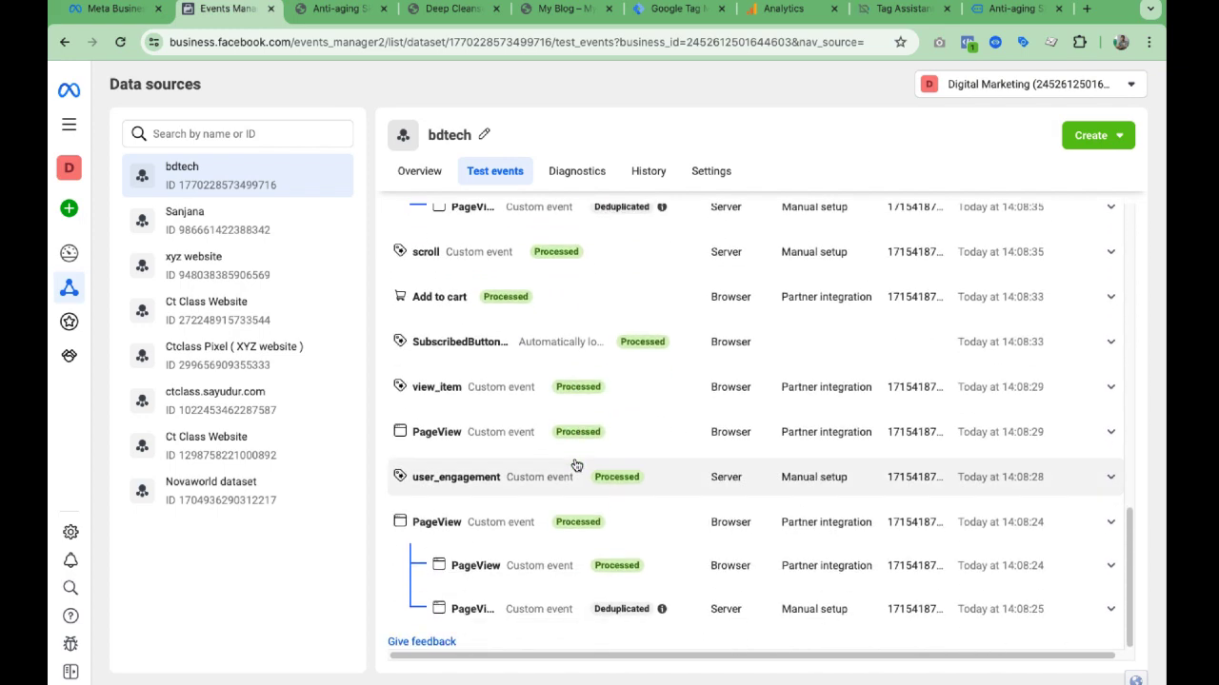
scroll(584, 433, up, 4)
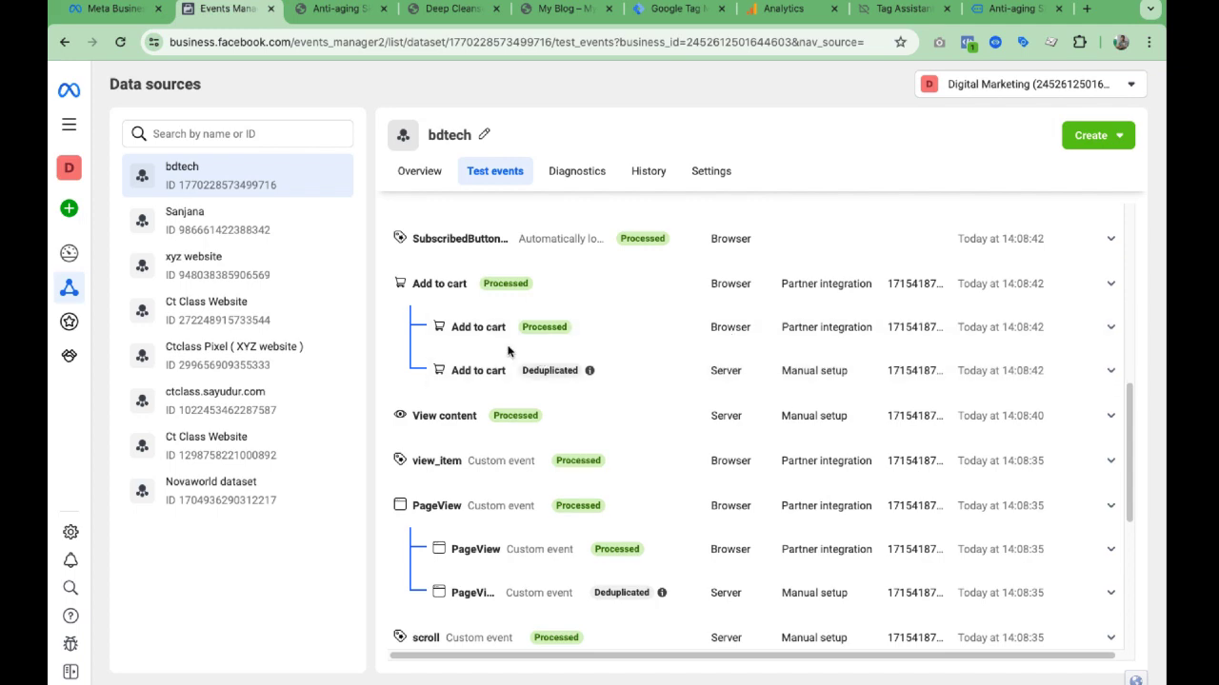
scroll(511, 357, down, 5)
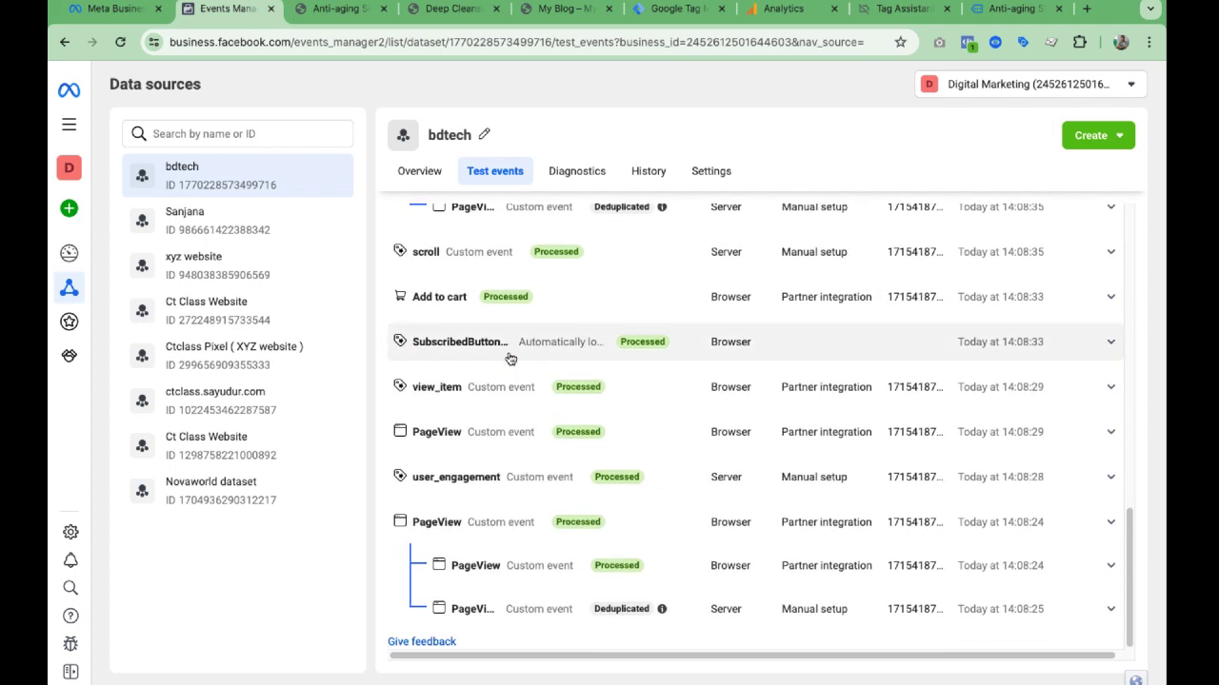
scroll(514, 376, up, 10)
scroll(542, 465, down, 2)
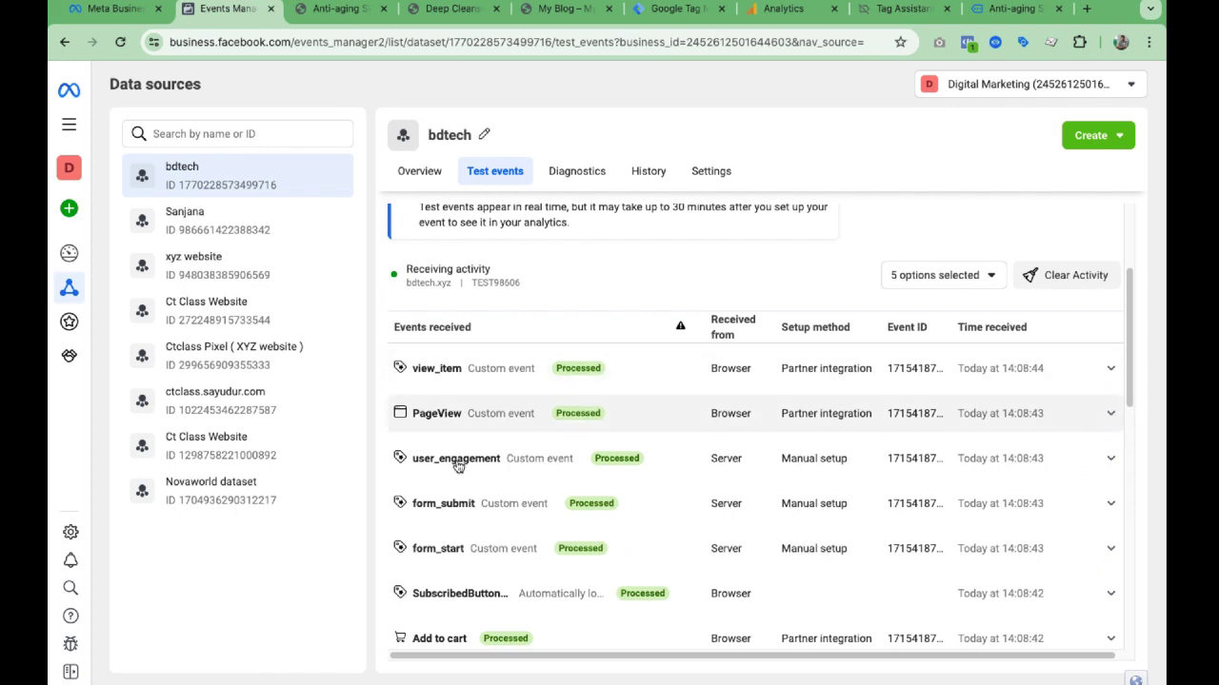
scroll(524, 493, down, 4)
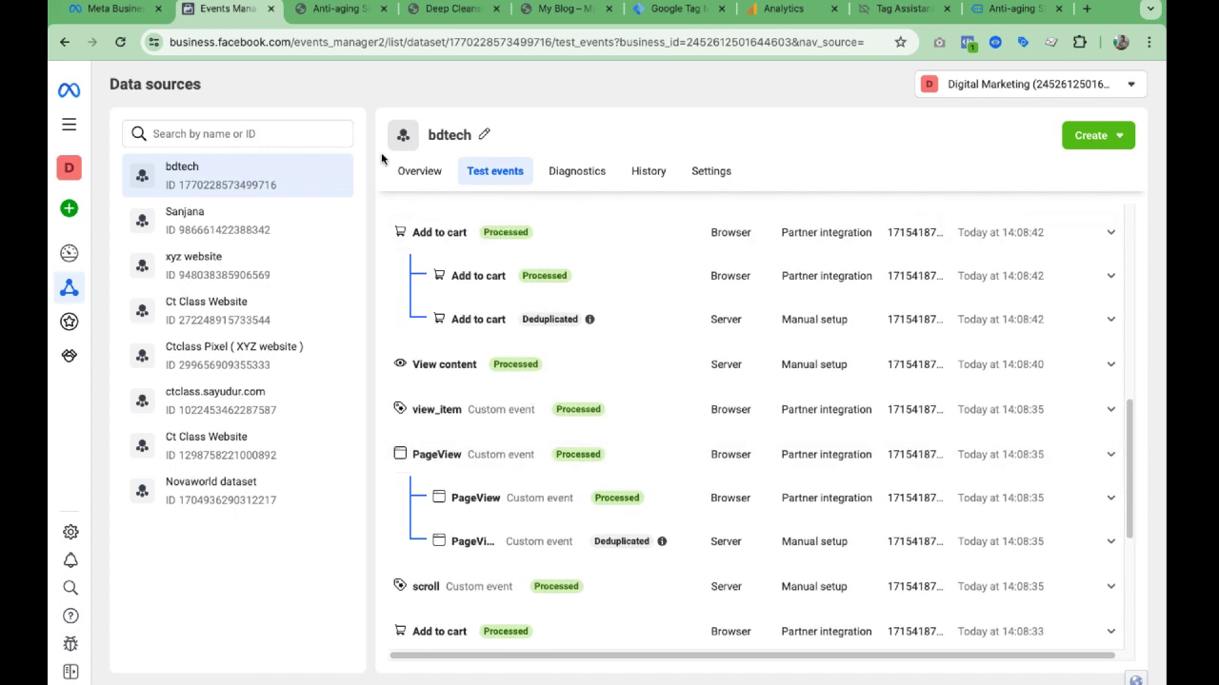